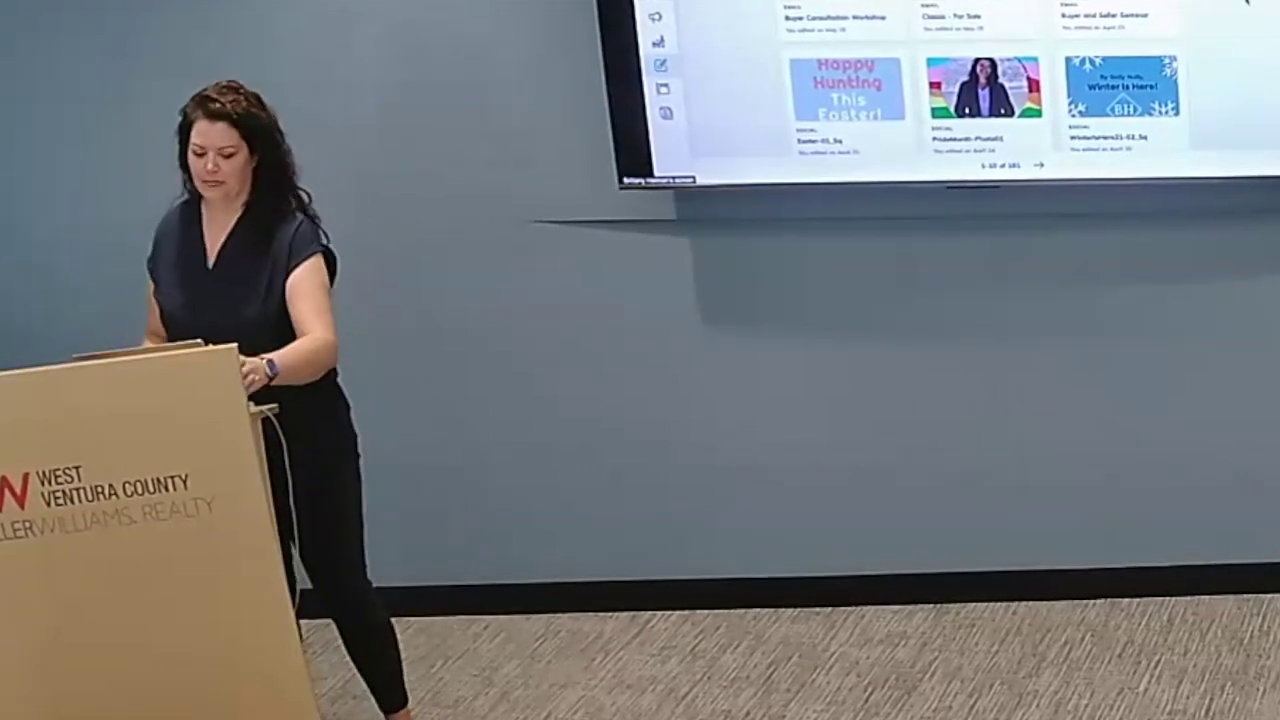
# Step: Scroll through the Designs library to view the saved email and social designs
pyautogui.scroll(1, 985, 90)
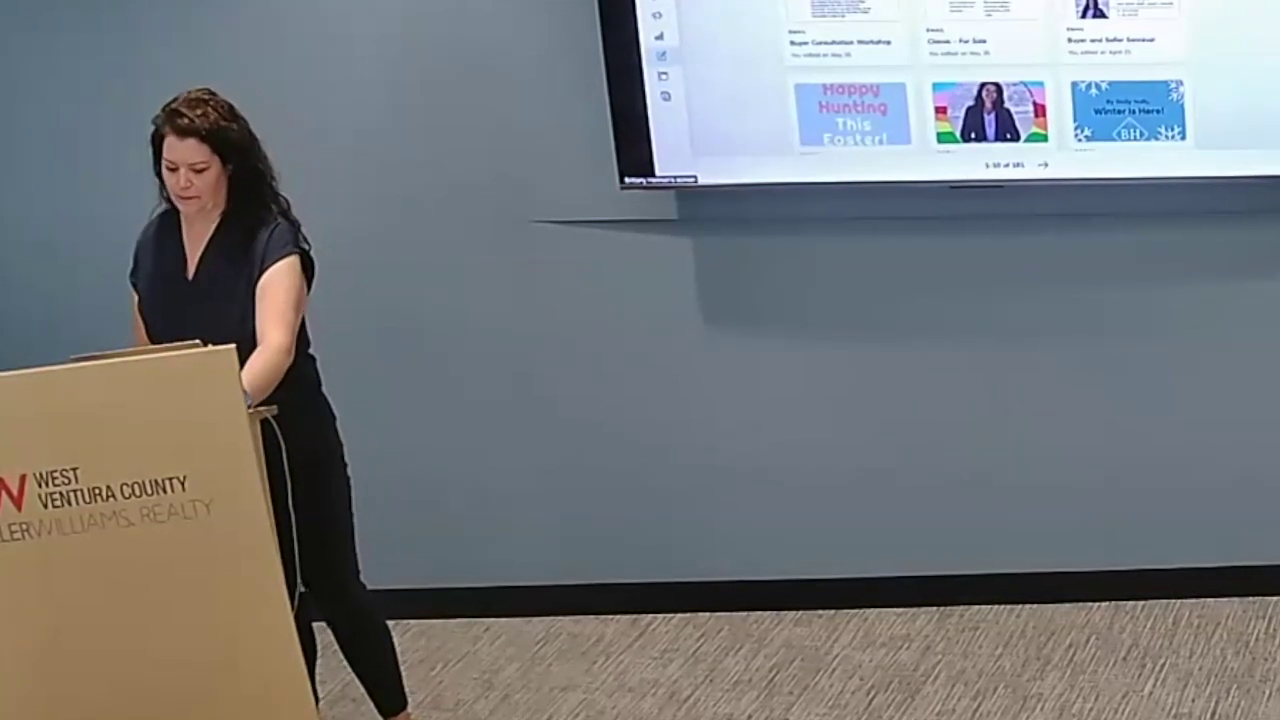
pyautogui.scroll(-1, 985, 90)
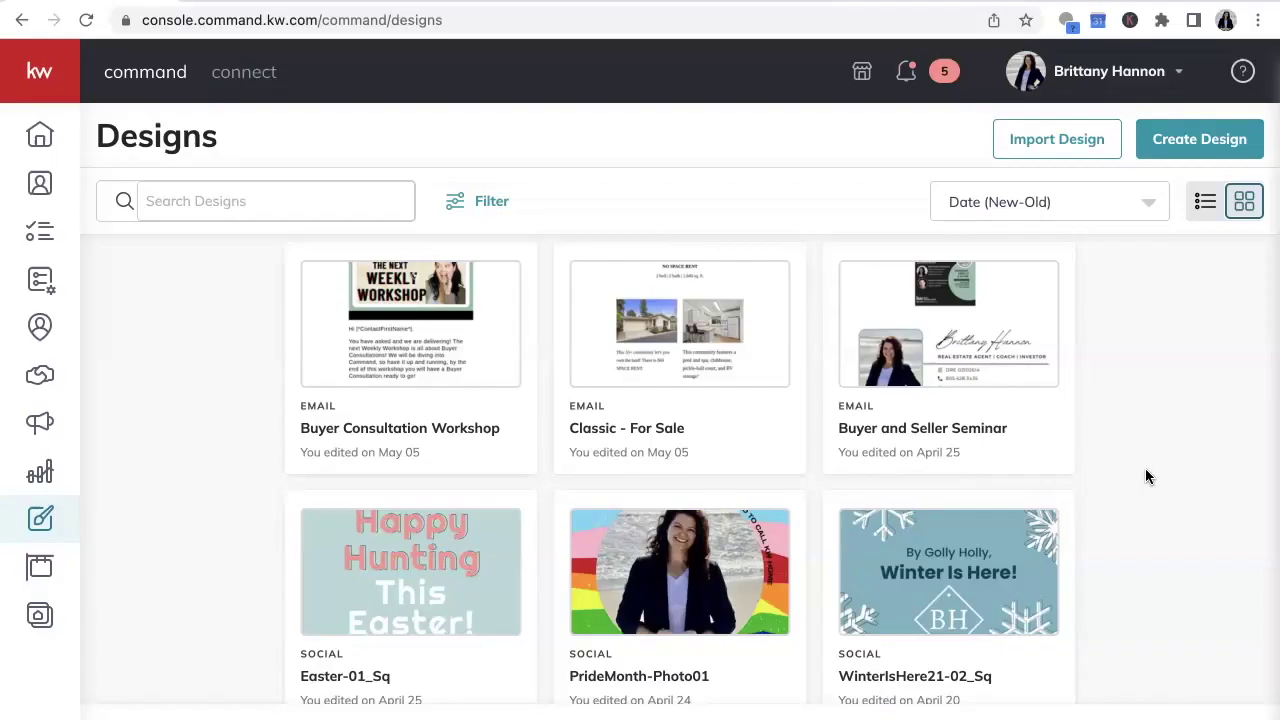
# Step: Start a new Print design and continue to the webrand print templates library
pyautogui.moveTo(432, 612)
pyautogui.scroll(-5, 846, 567)
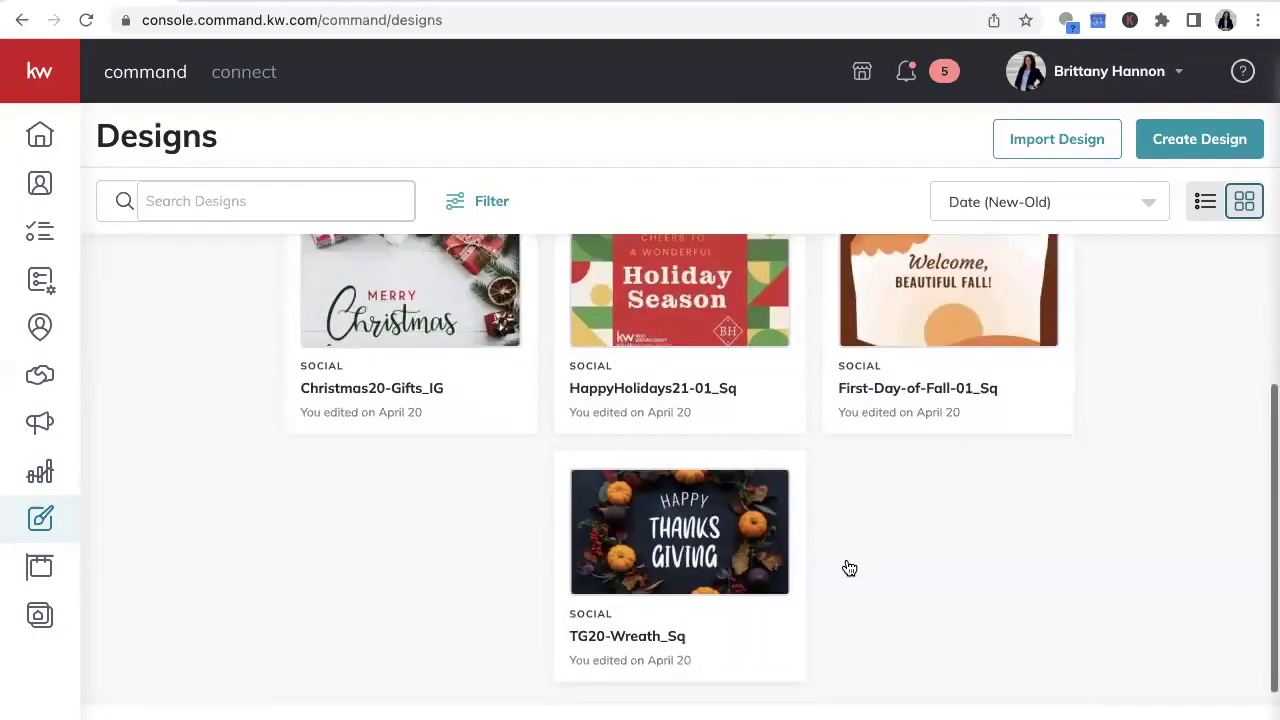
pyautogui.scroll(1, 847, 565)
pyautogui.scroll(1, 773, 471)
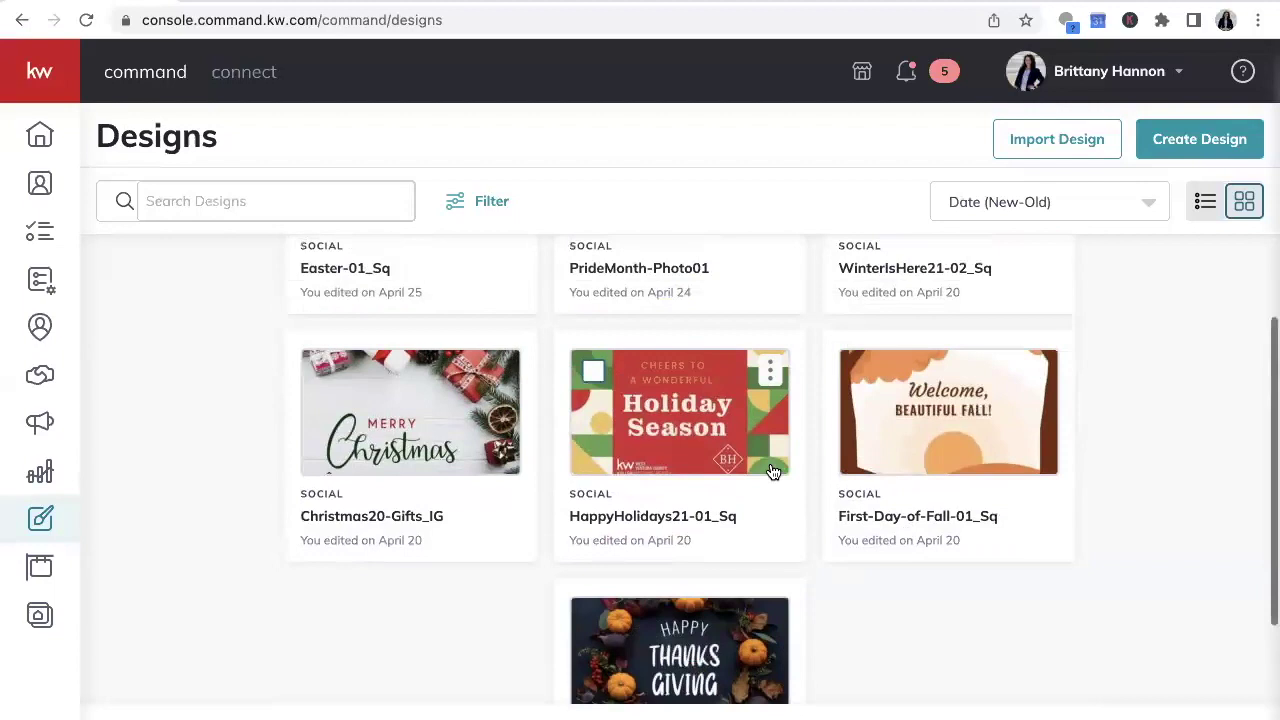
pyautogui.scroll(4, 773, 471)
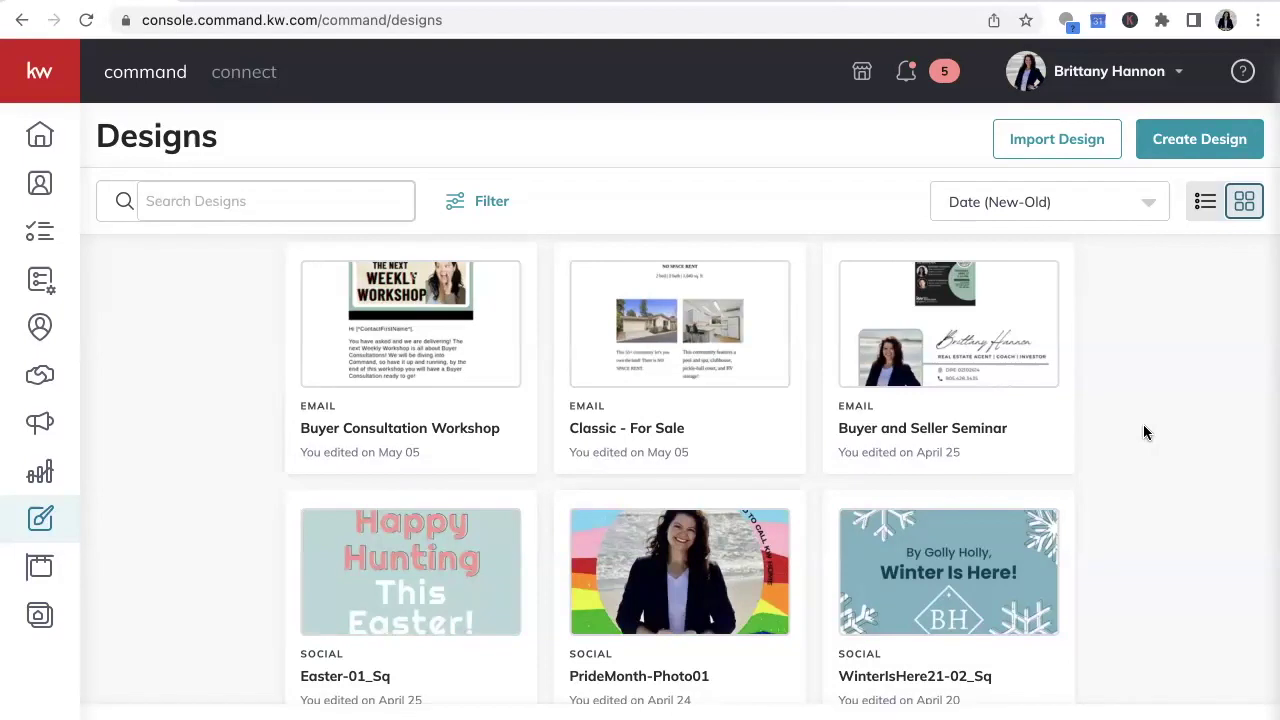
pyautogui.click(1201, 147)
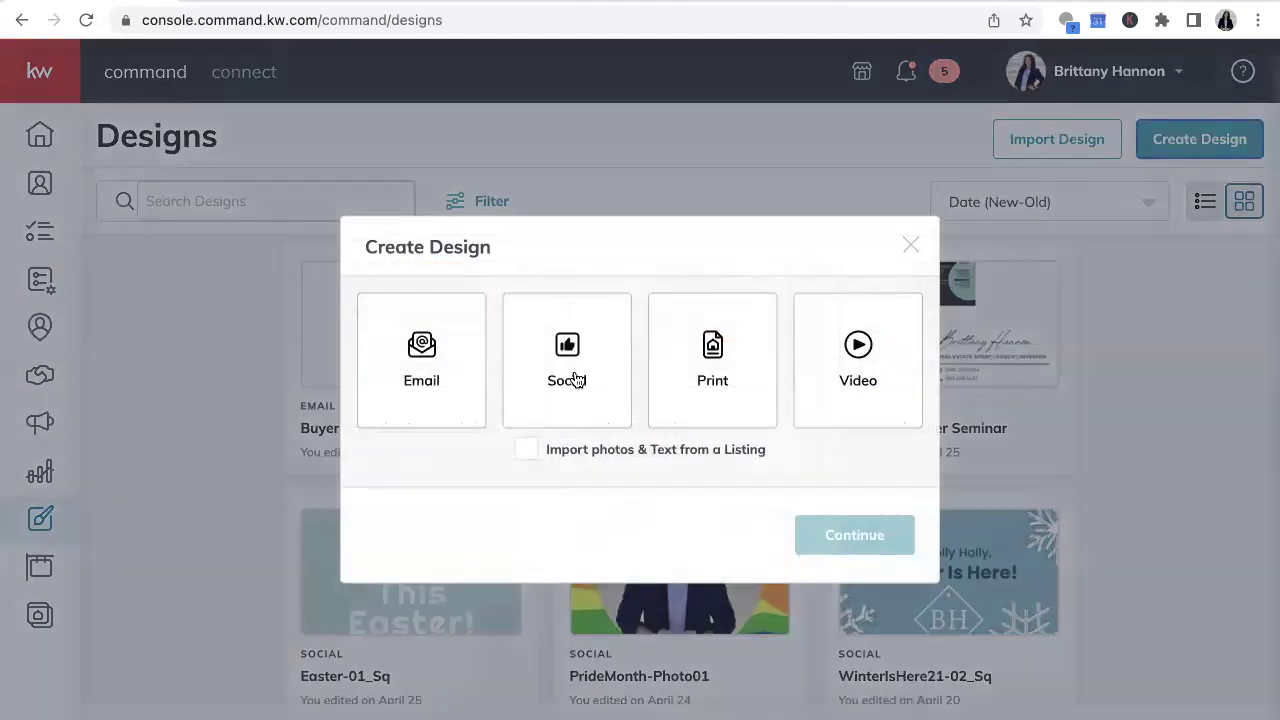
pyautogui.click(707, 356)
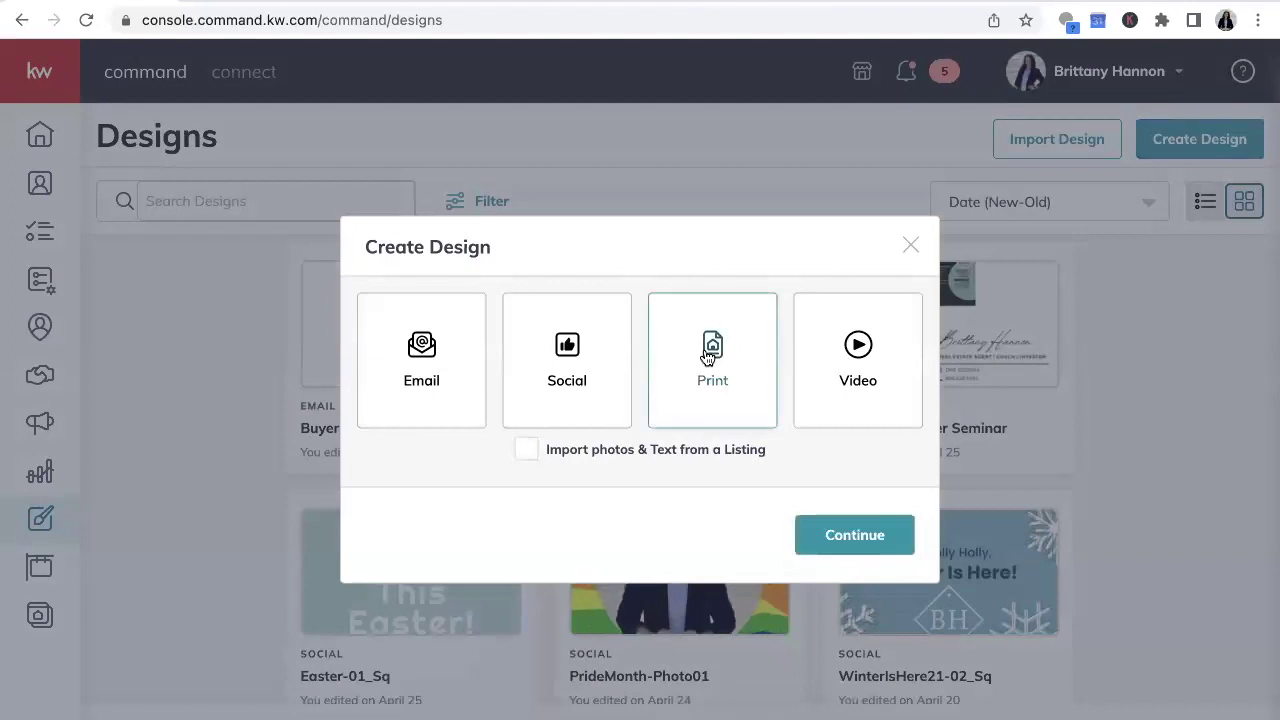
pyautogui.click(851, 543)
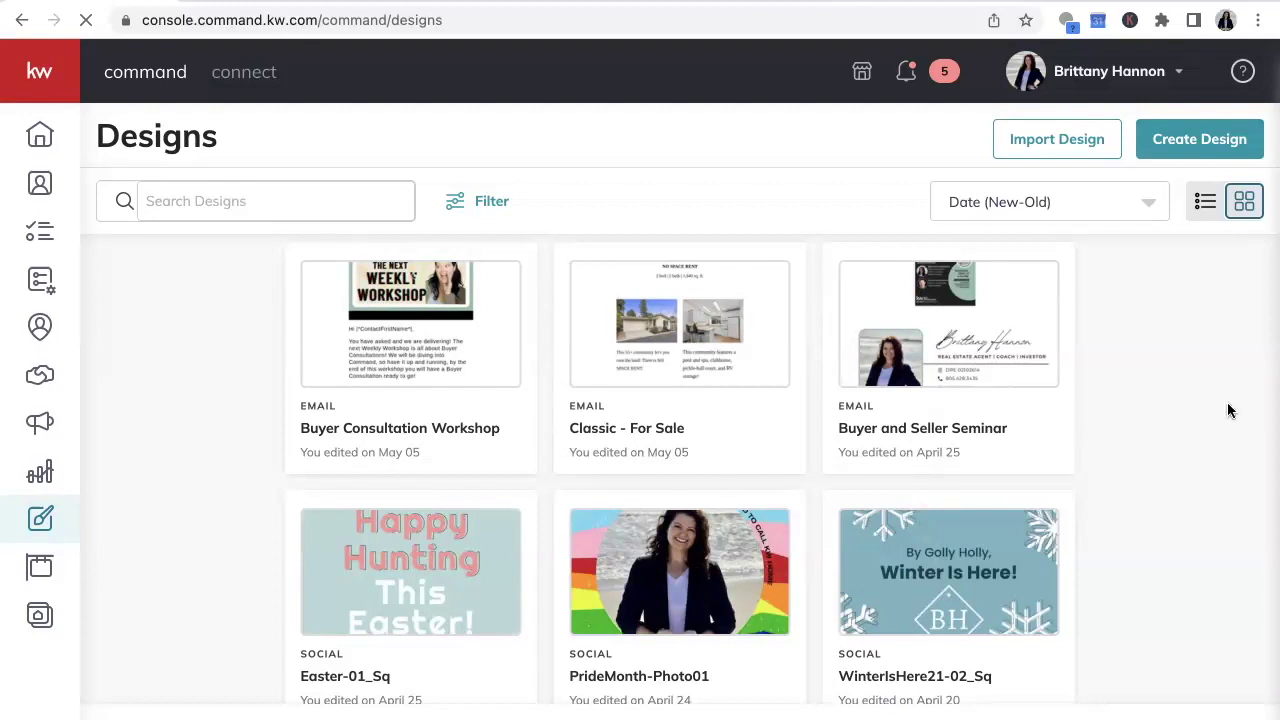
pyautogui.click(1205, 150)
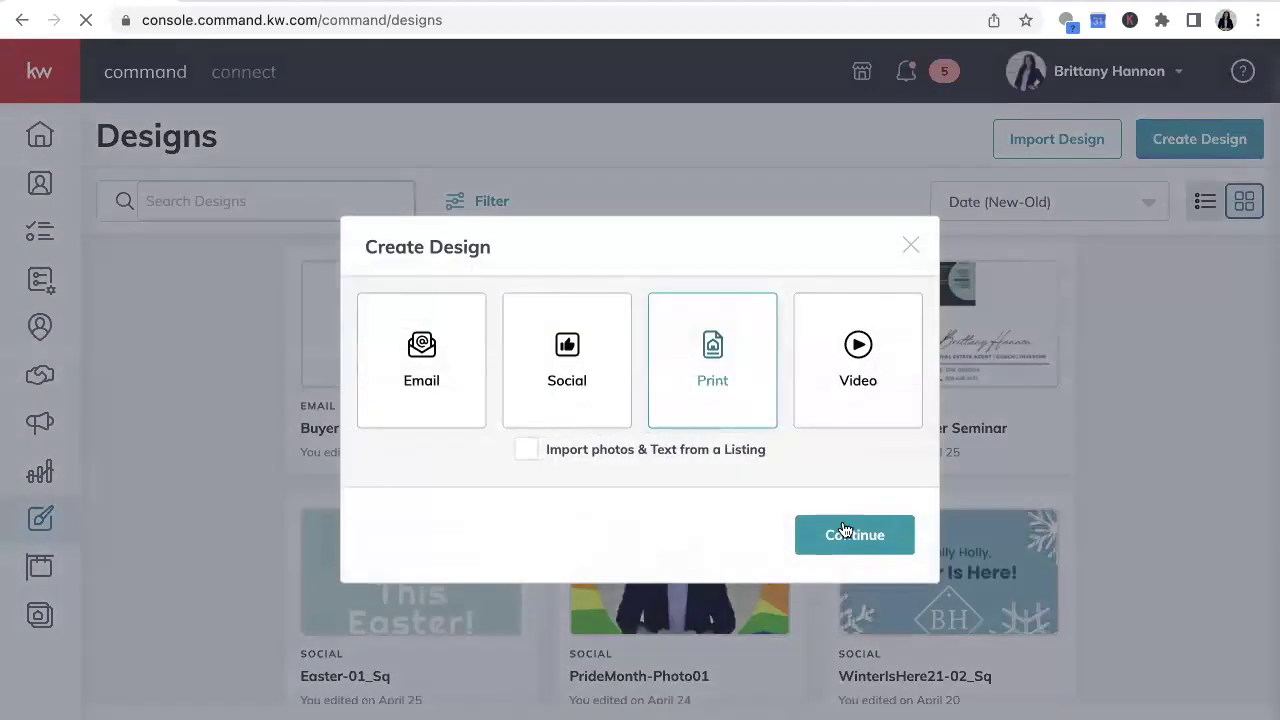
pyautogui.click(843, 535)
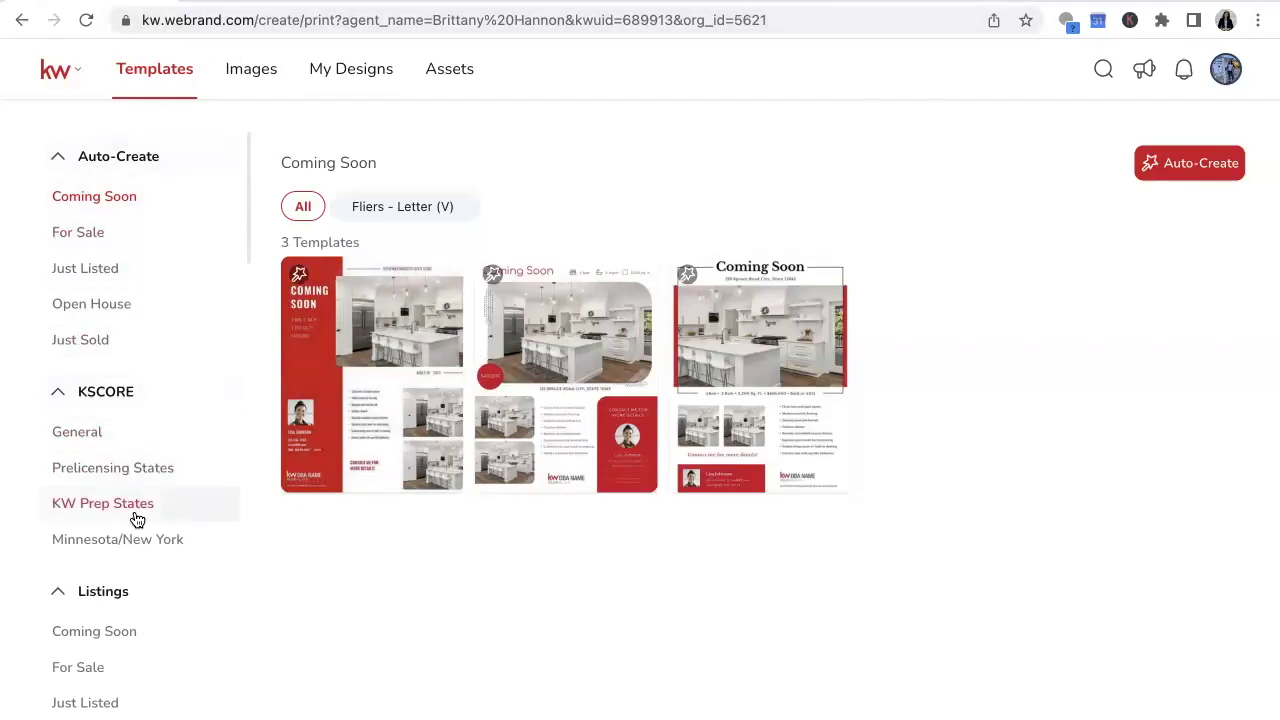
pyautogui.scroll(-3, 135, 518)
pyautogui.scroll(3, 134, 520)
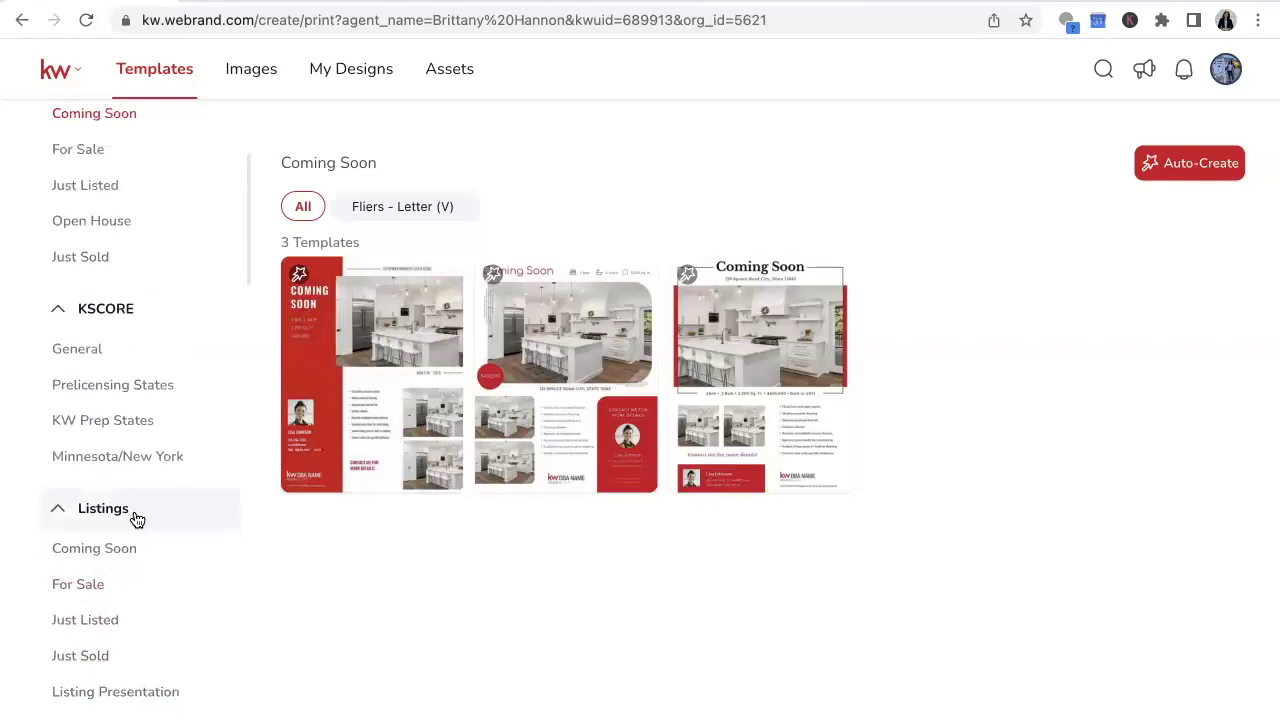
pyautogui.click(58, 400)
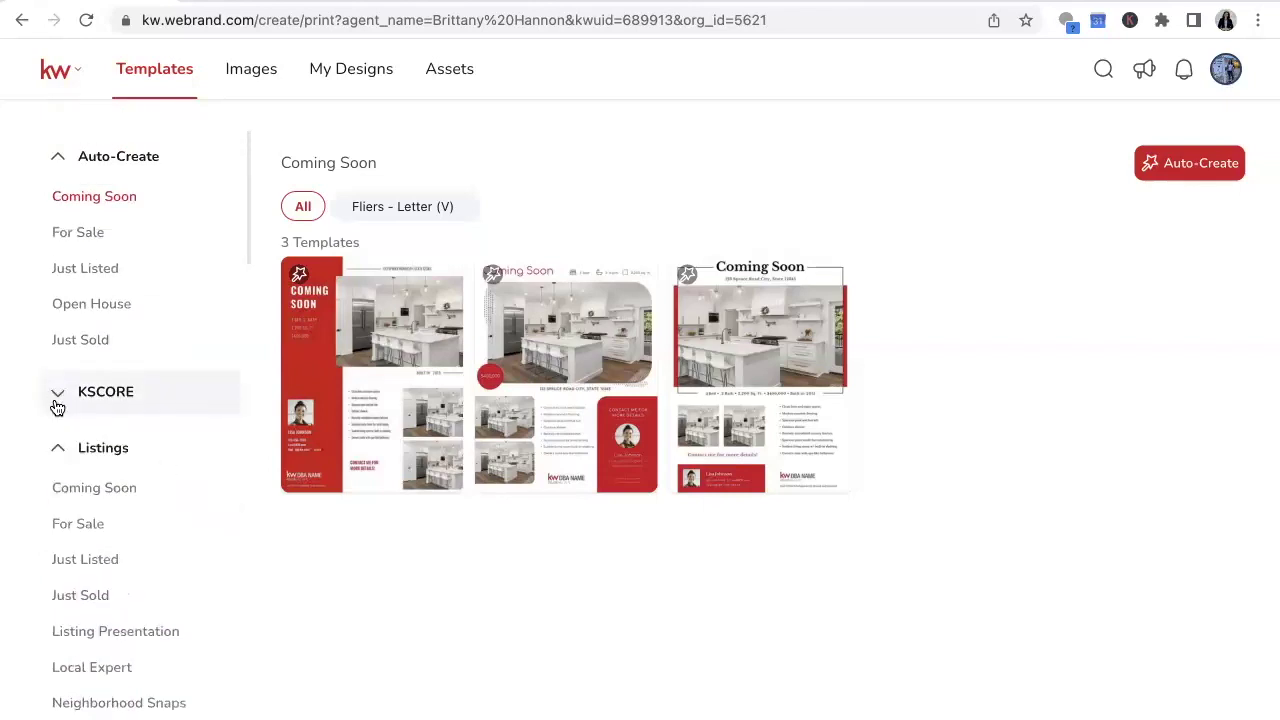
pyautogui.click(50, 457)
pyautogui.scroll(-2, 153, 457)
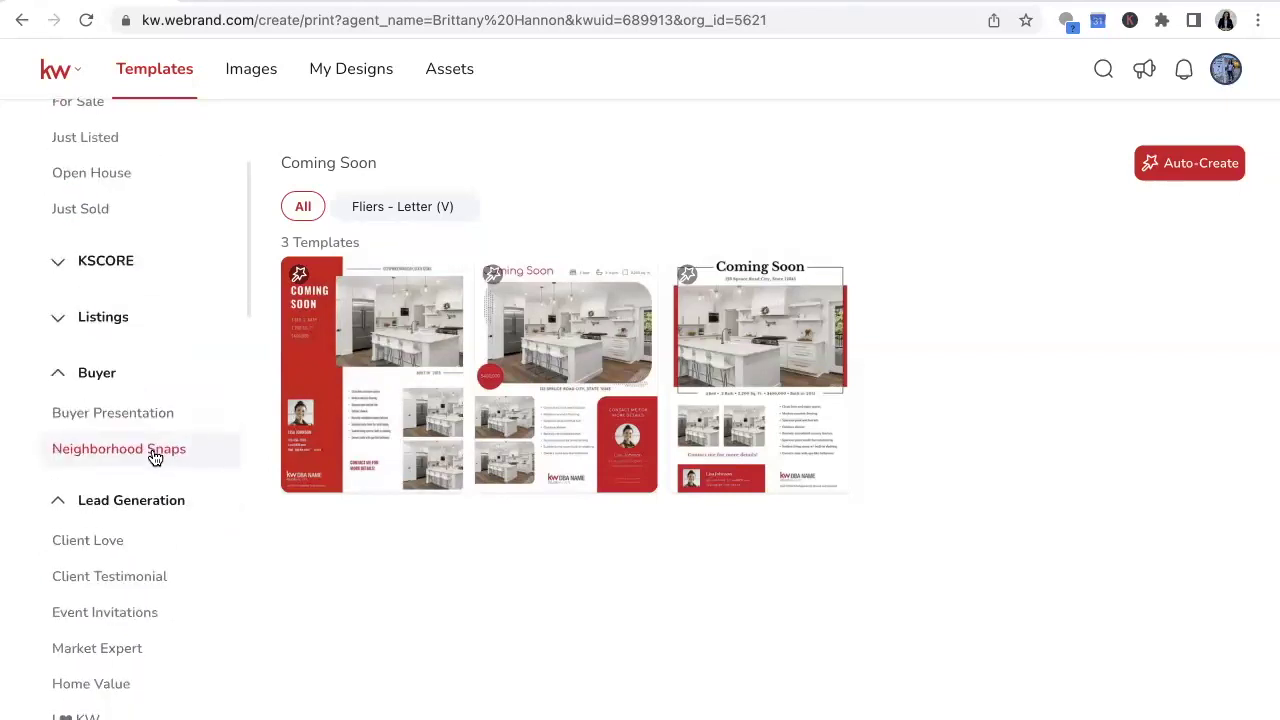
pyautogui.click(155, 450)
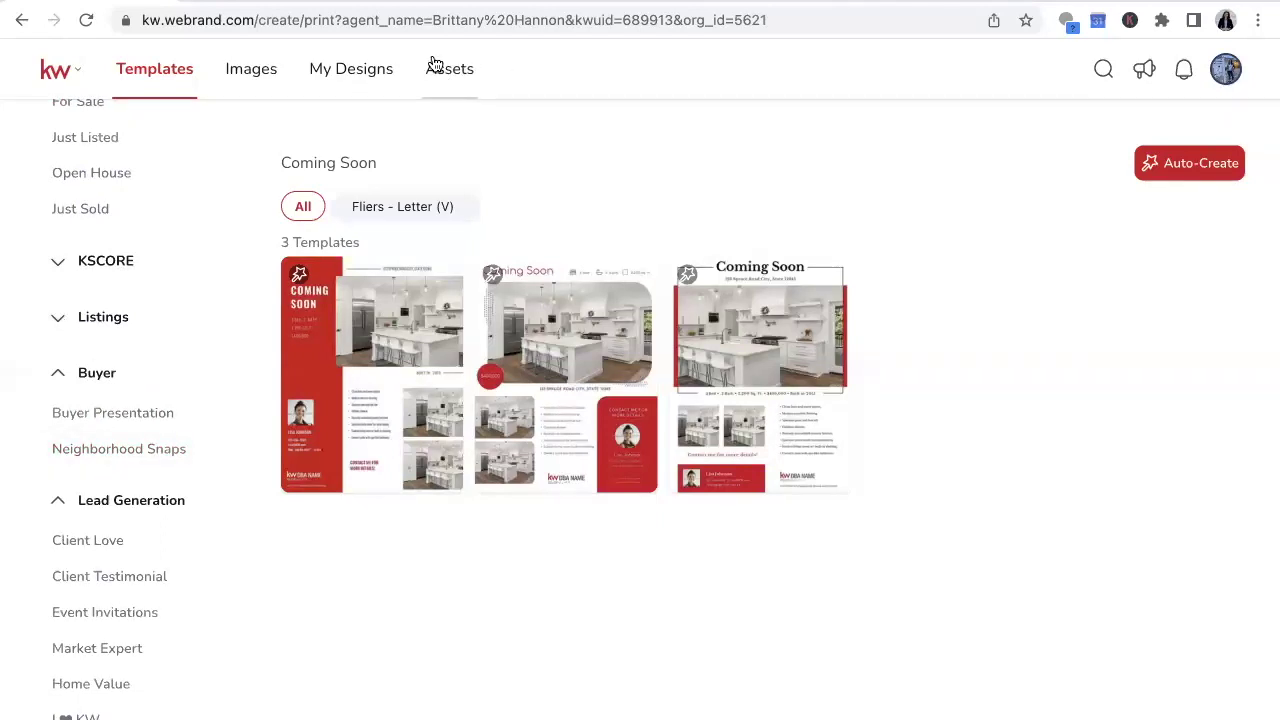
pyautogui.click(458, 68)
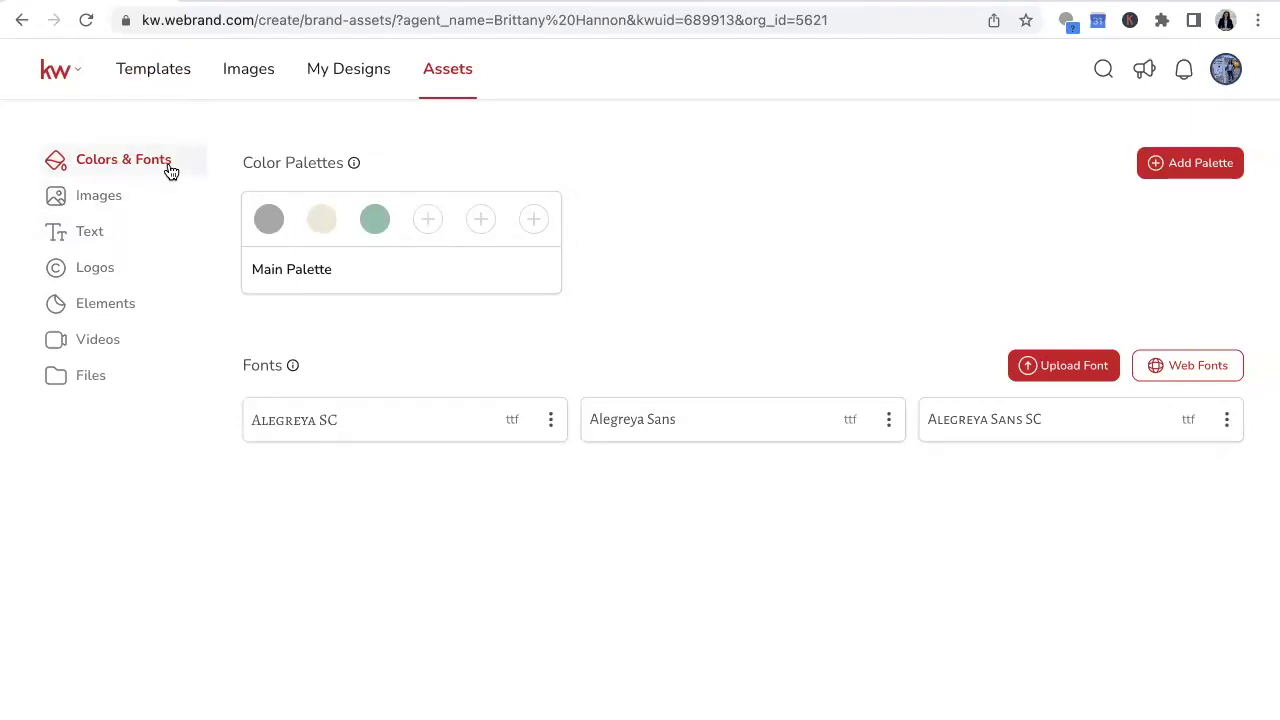
pyautogui.click(152, 196)
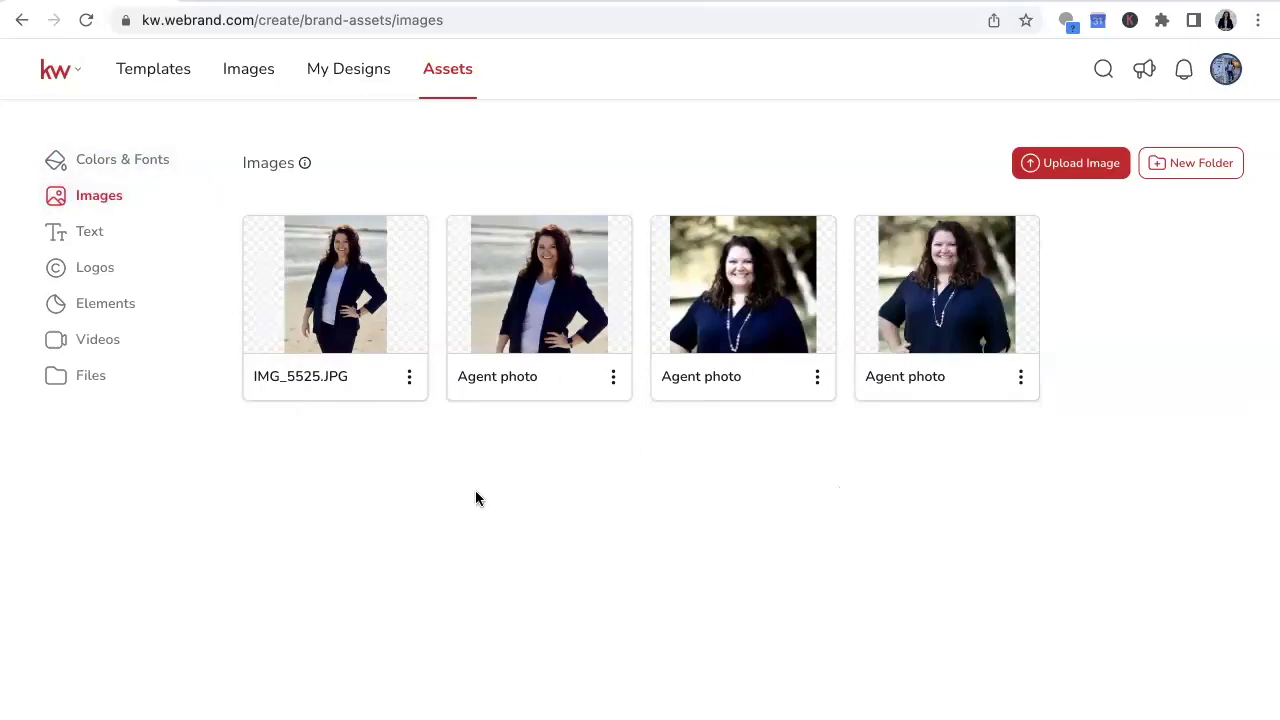
pyautogui.click(109, 277)
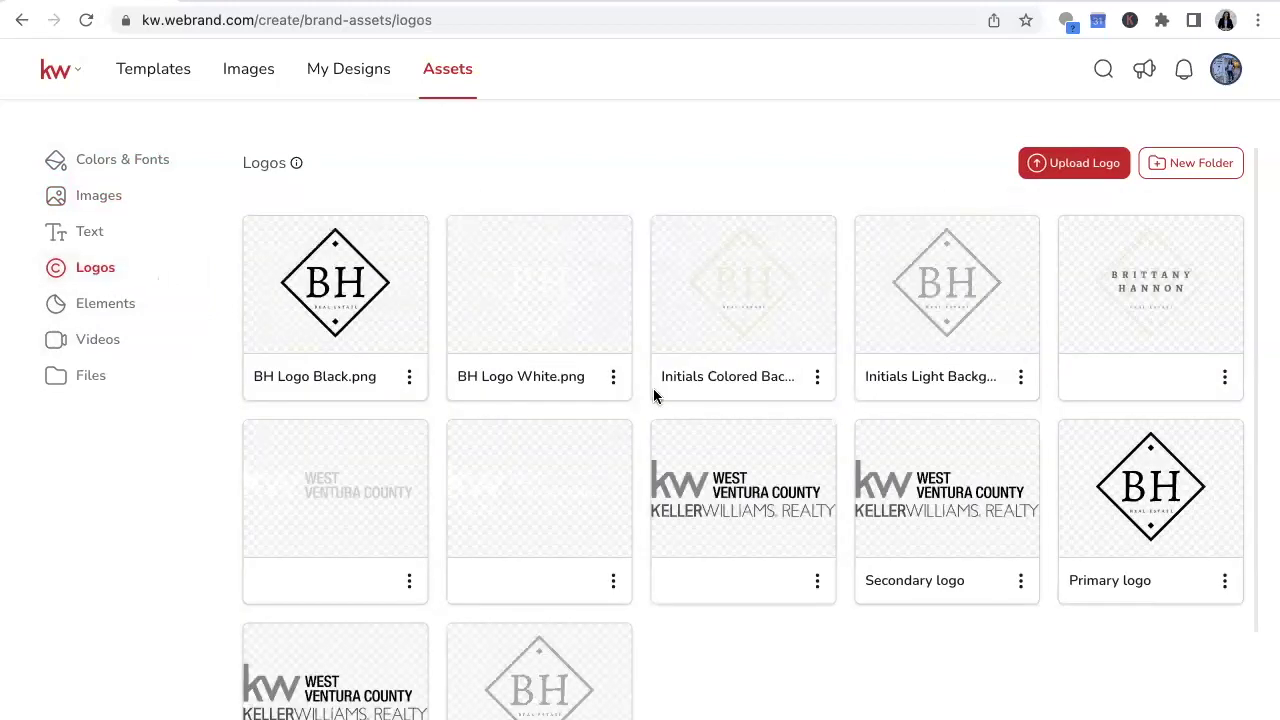
pyautogui.scroll(-2, 815, 485)
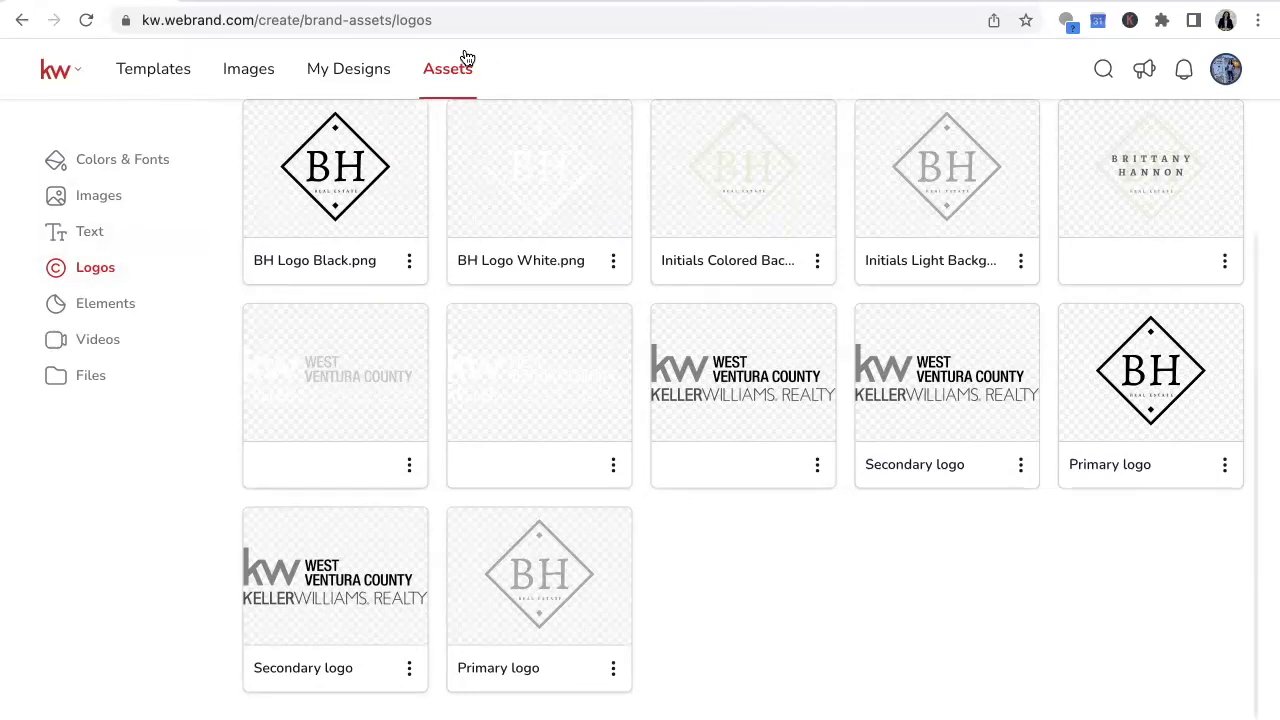
pyautogui.scroll(2, 712, 345)
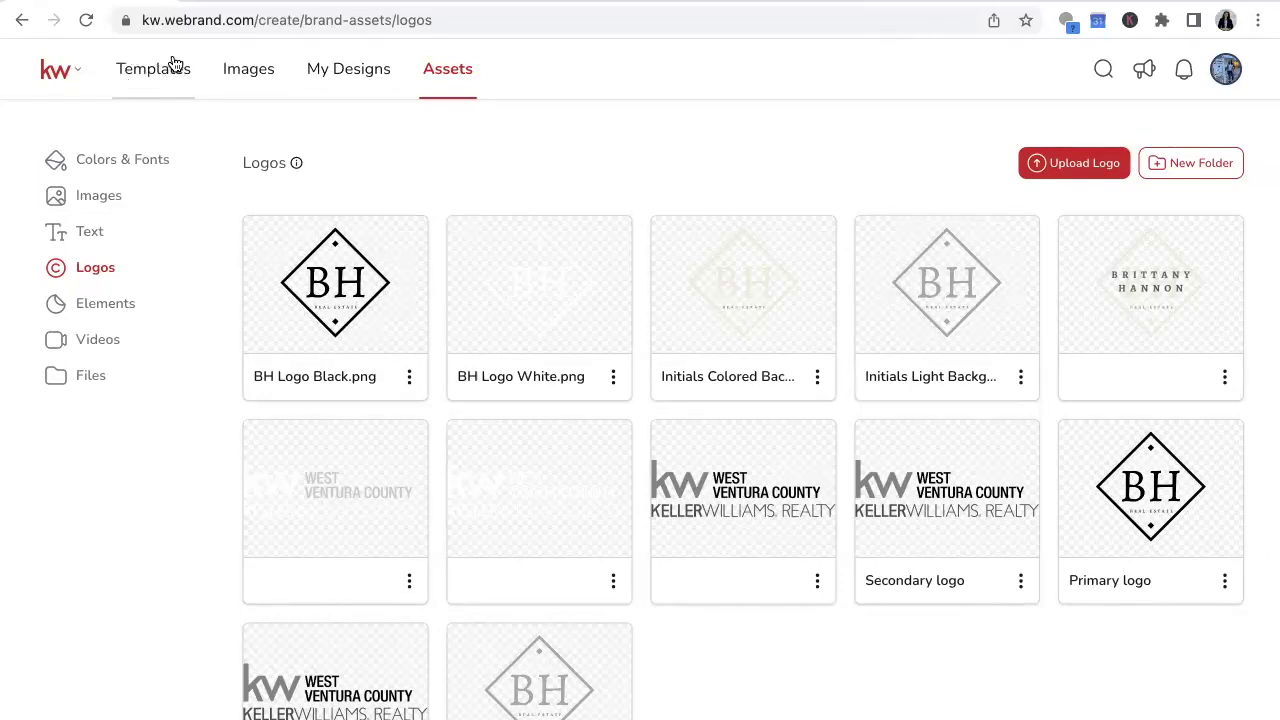
pyautogui.click(173, 64)
pyautogui.scroll(-3, 128, 429)
pyautogui.scroll(-4, 128, 429)
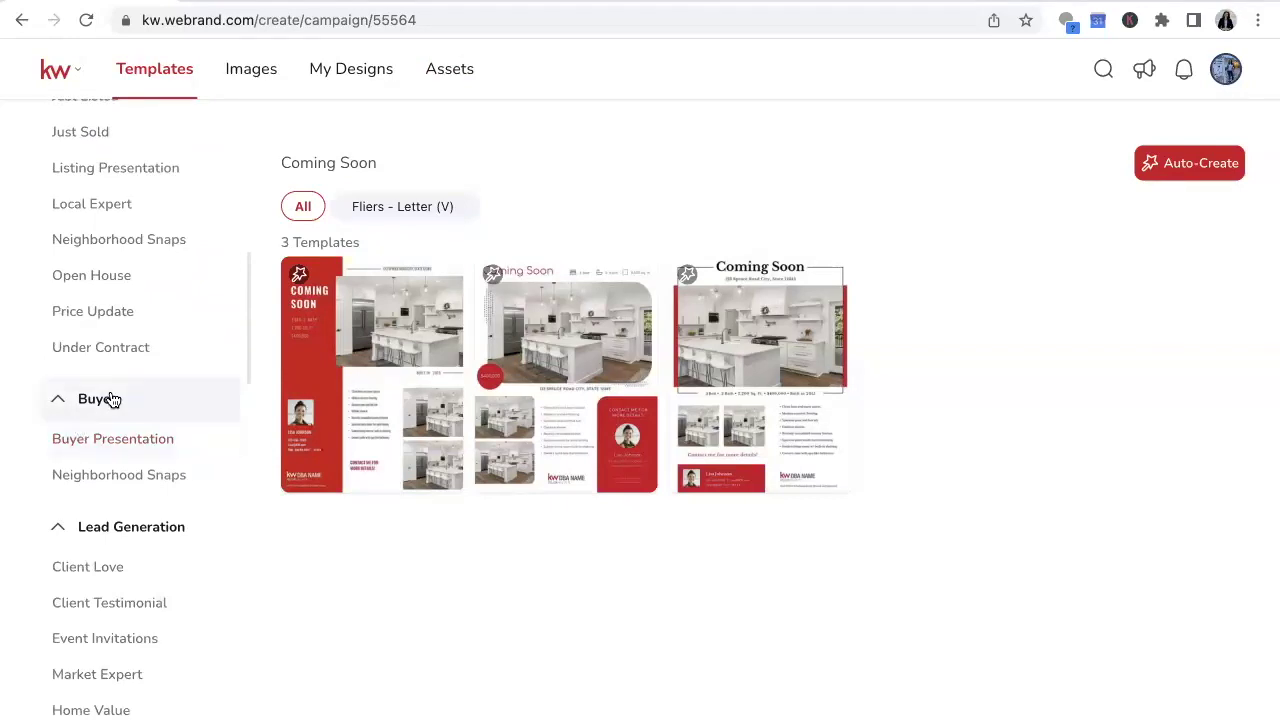
# Step: Start a design from the Approachable_A4 template under Buyer Presentation
pyautogui.click(108, 441)
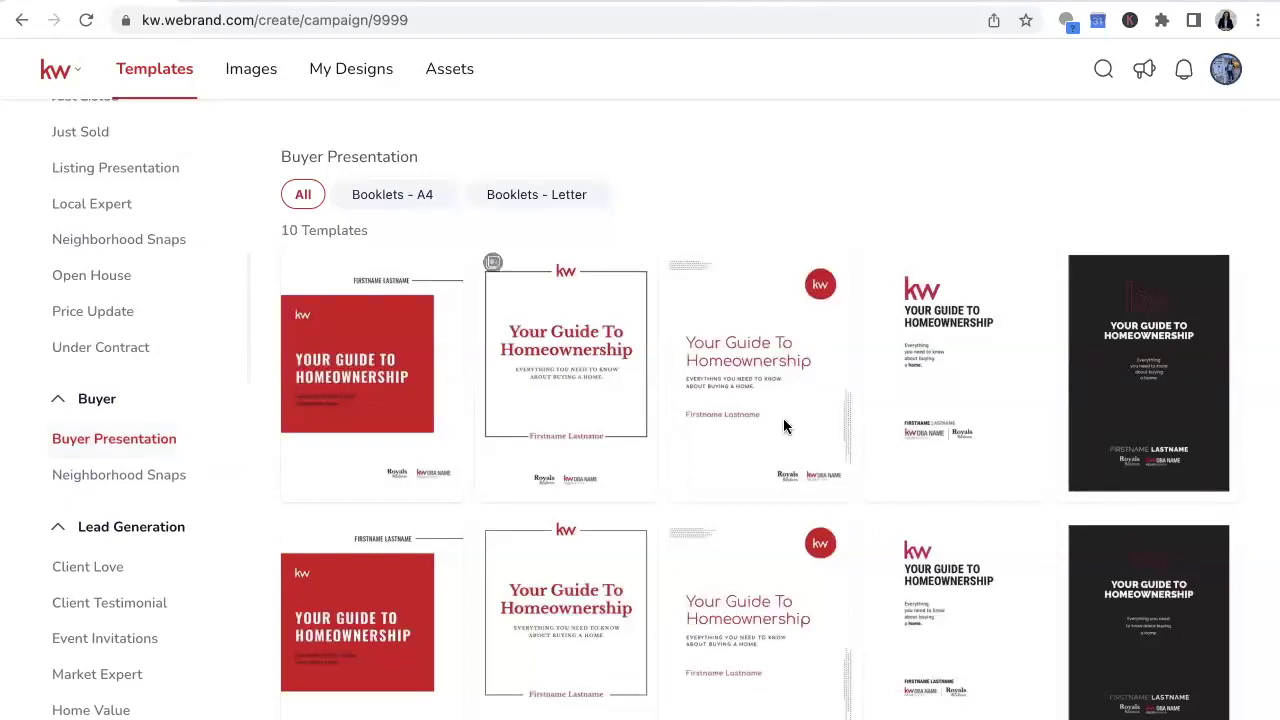
pyautogui.moveTo(904, 444)
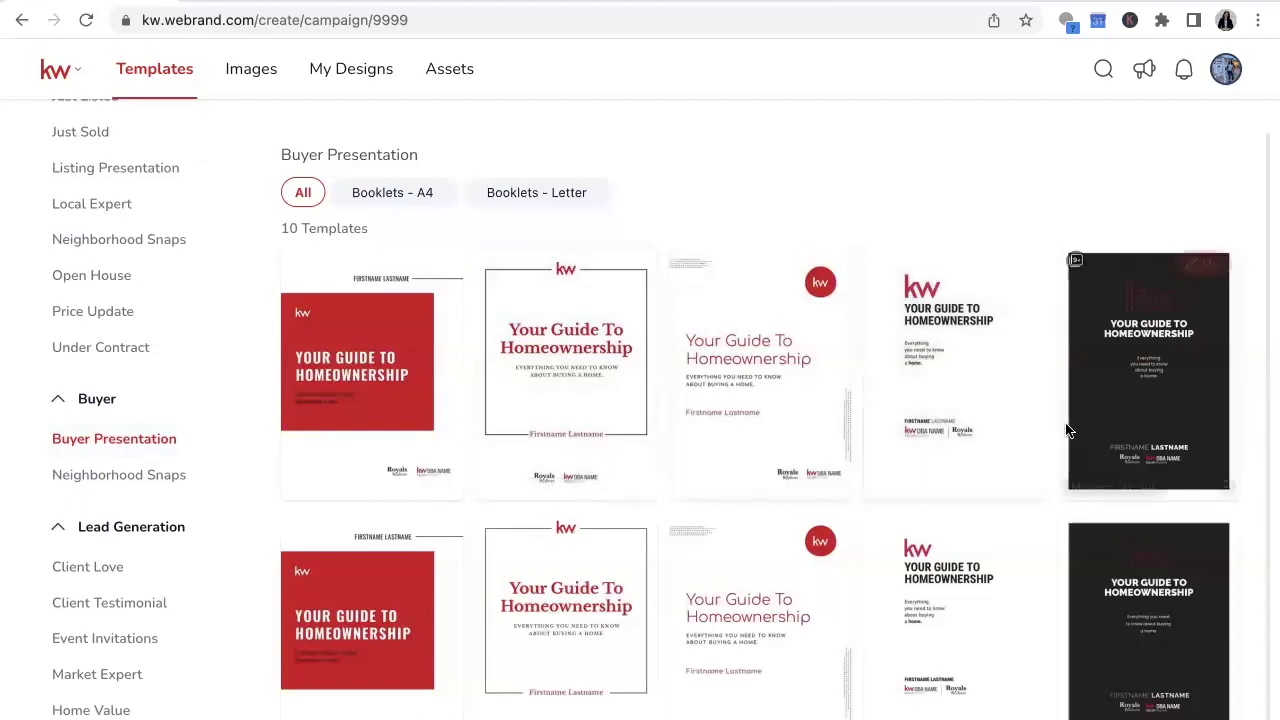
pyautogui.moveTo(720, 420)
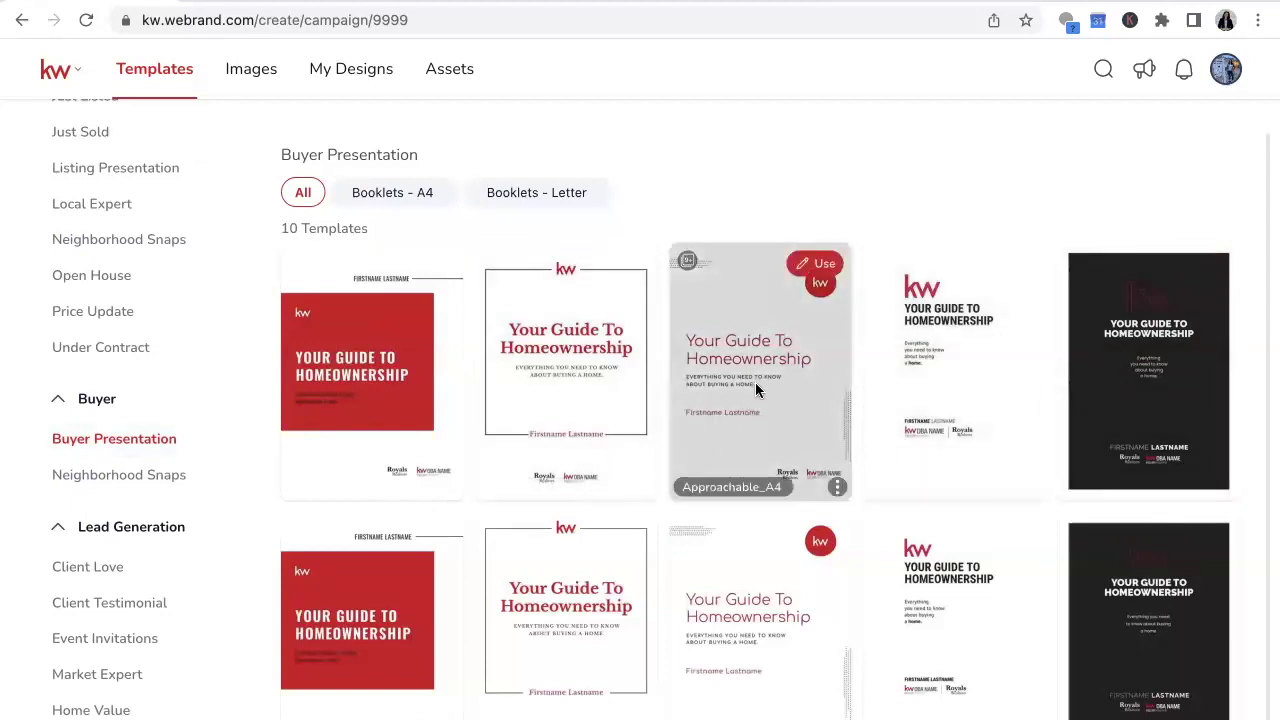
pyautogui.click(812, 264)
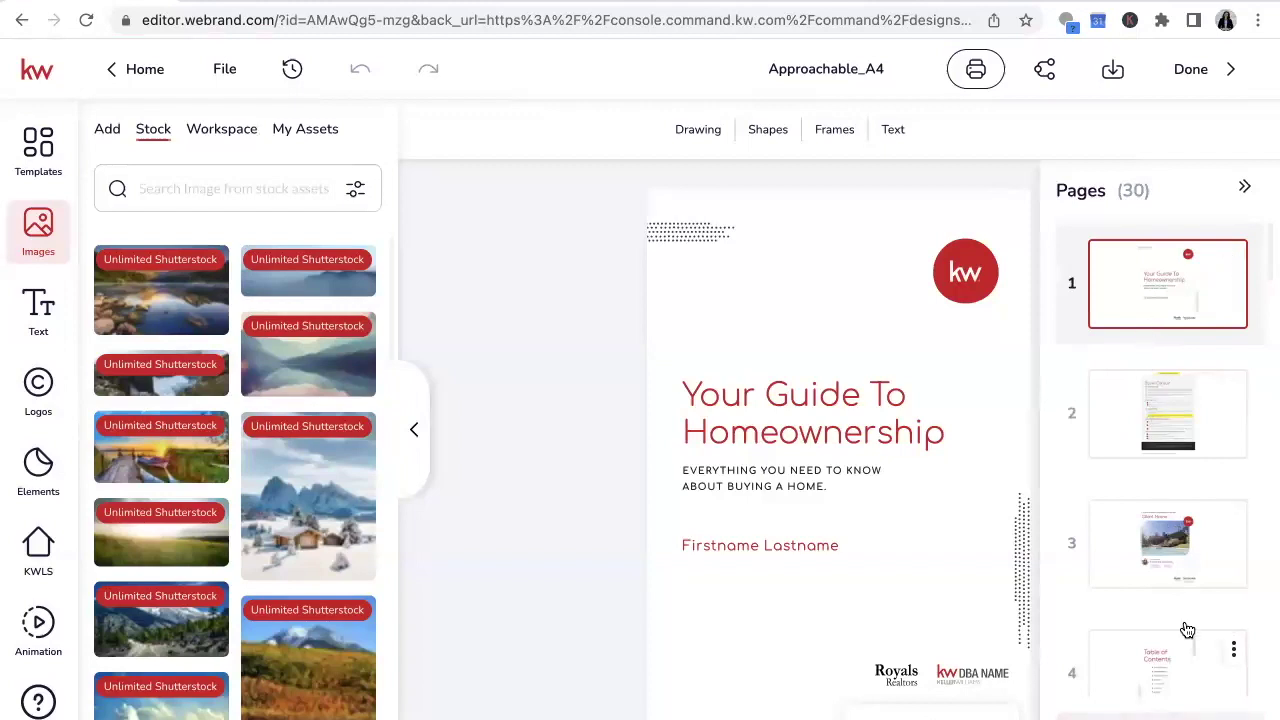
# Step: Delete page 2, the instructions page, from the booklet
pyautogui.scroll(-20, 1187, 629)
pyautogui.scroll(15, 1187, 629)
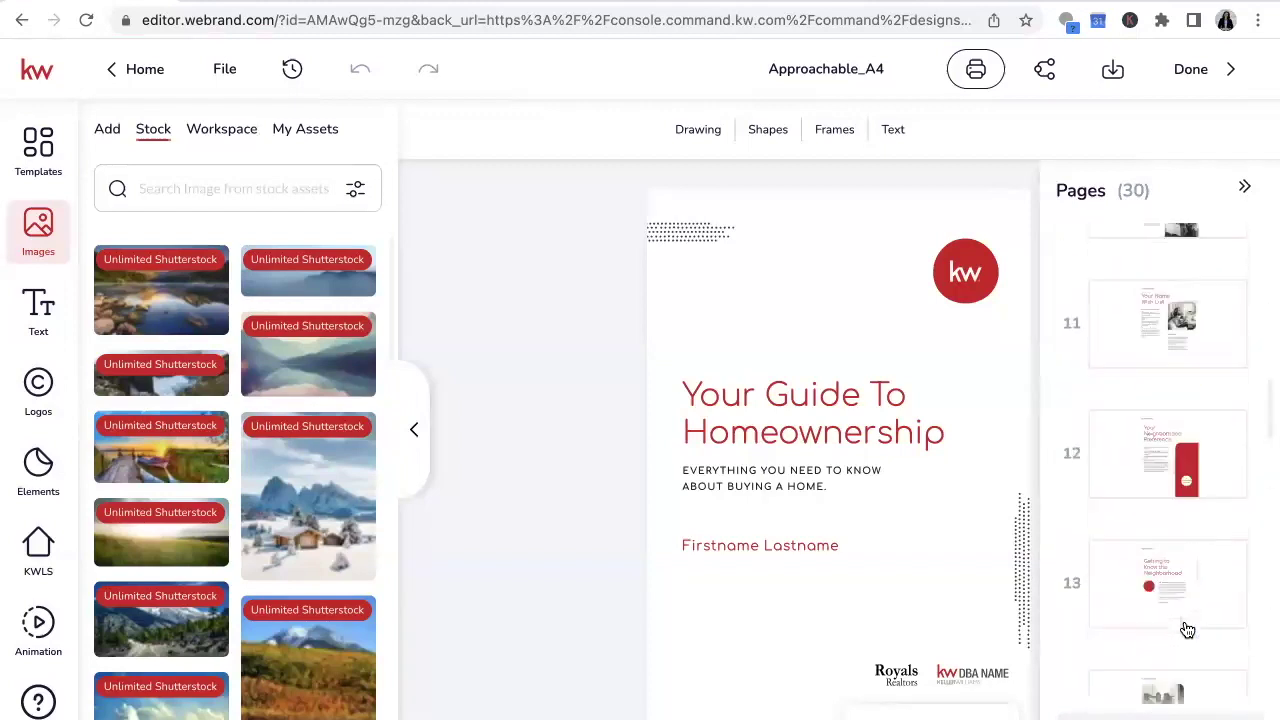
pyautogui.scroll(10, 1187, 629)
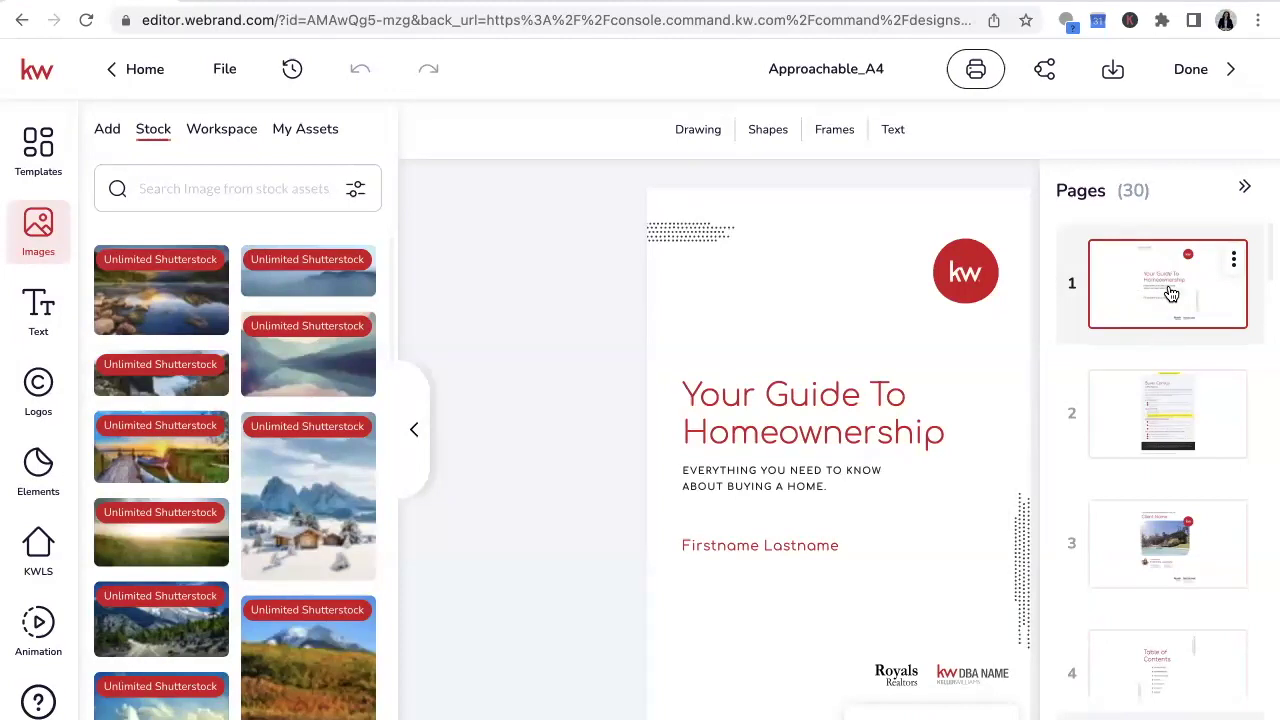
pyautogui.click(1179, 435)
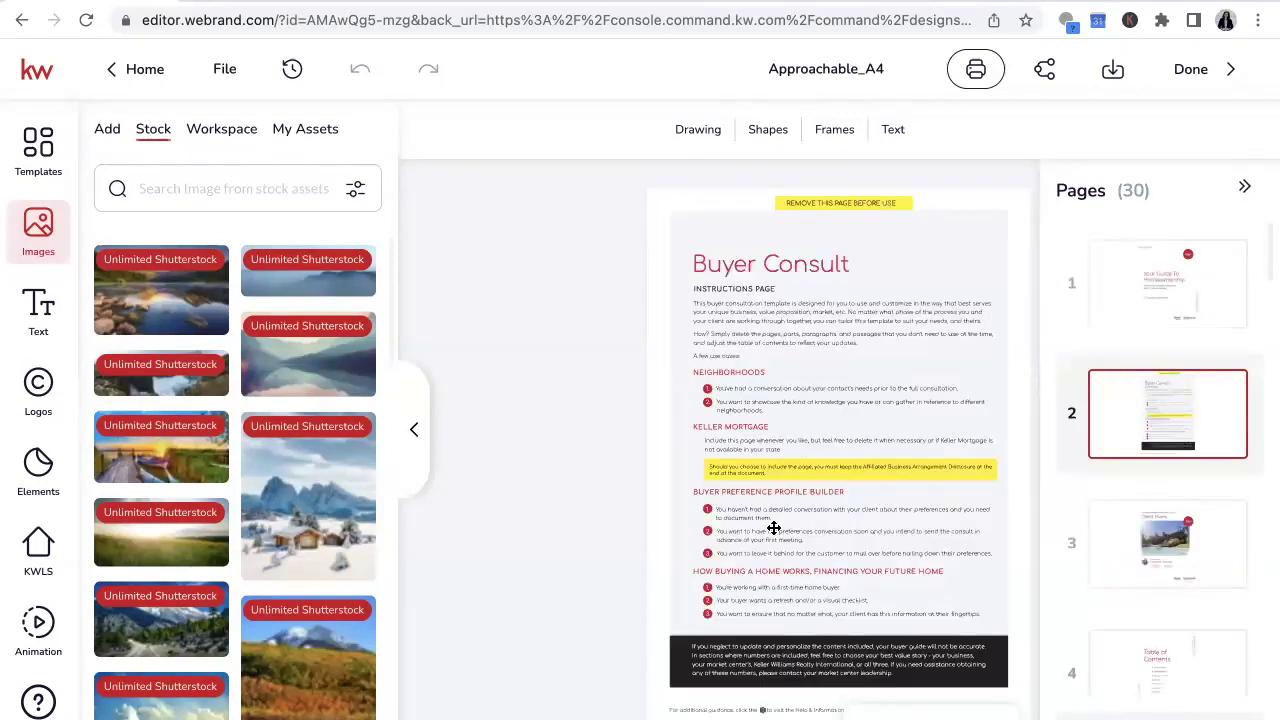
pyautogui.moveTo(1114, 414)
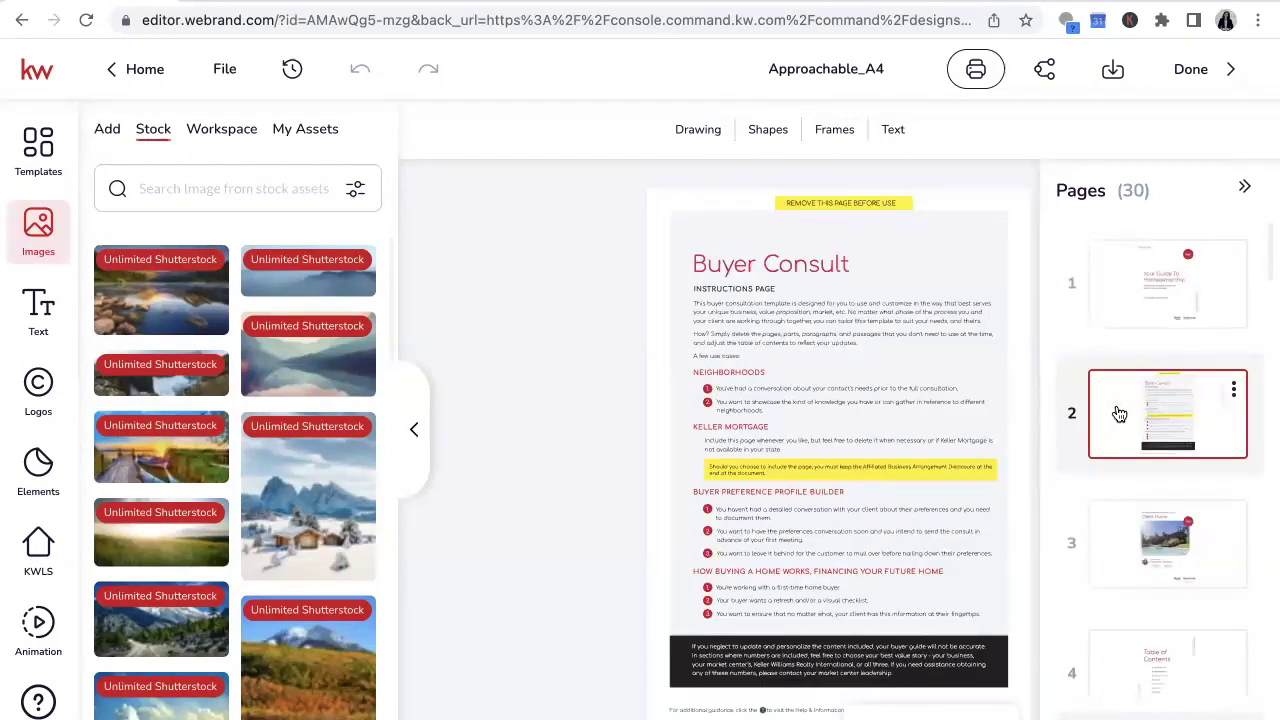
pyautogui.click(1235, 400)
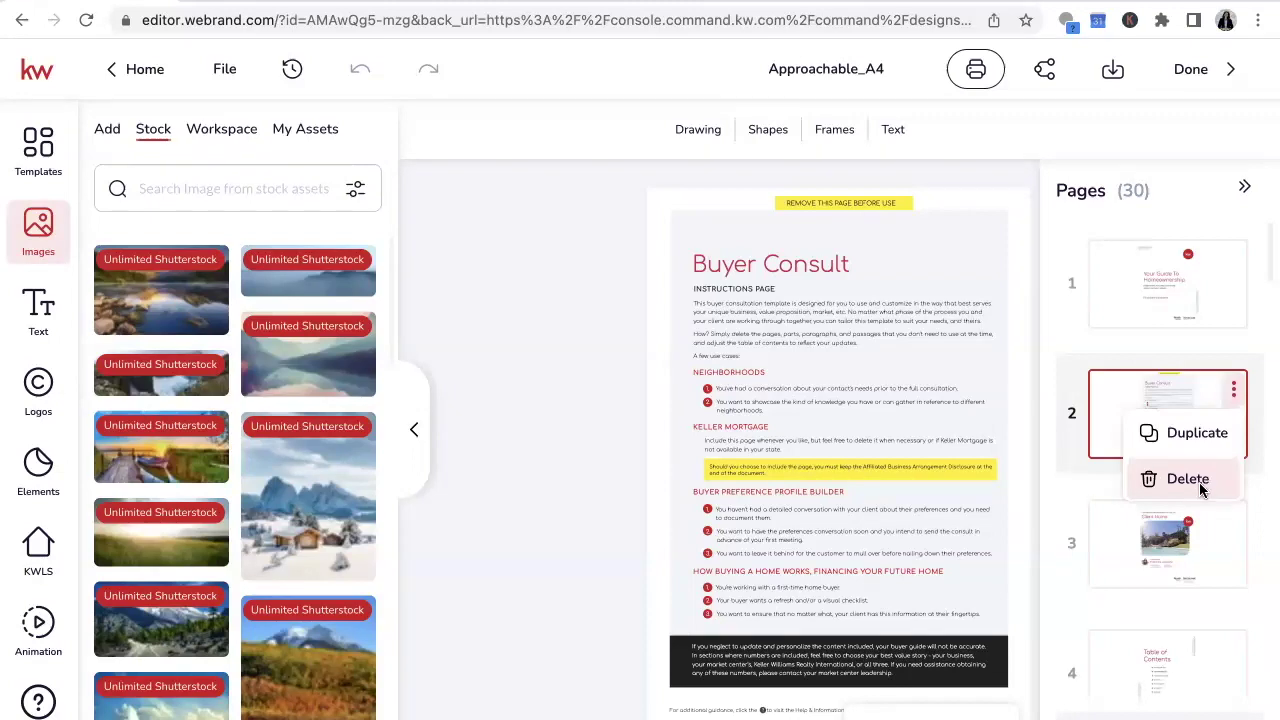
pyautogui.click(1200, 488)
pyautogui.click(558, 469)
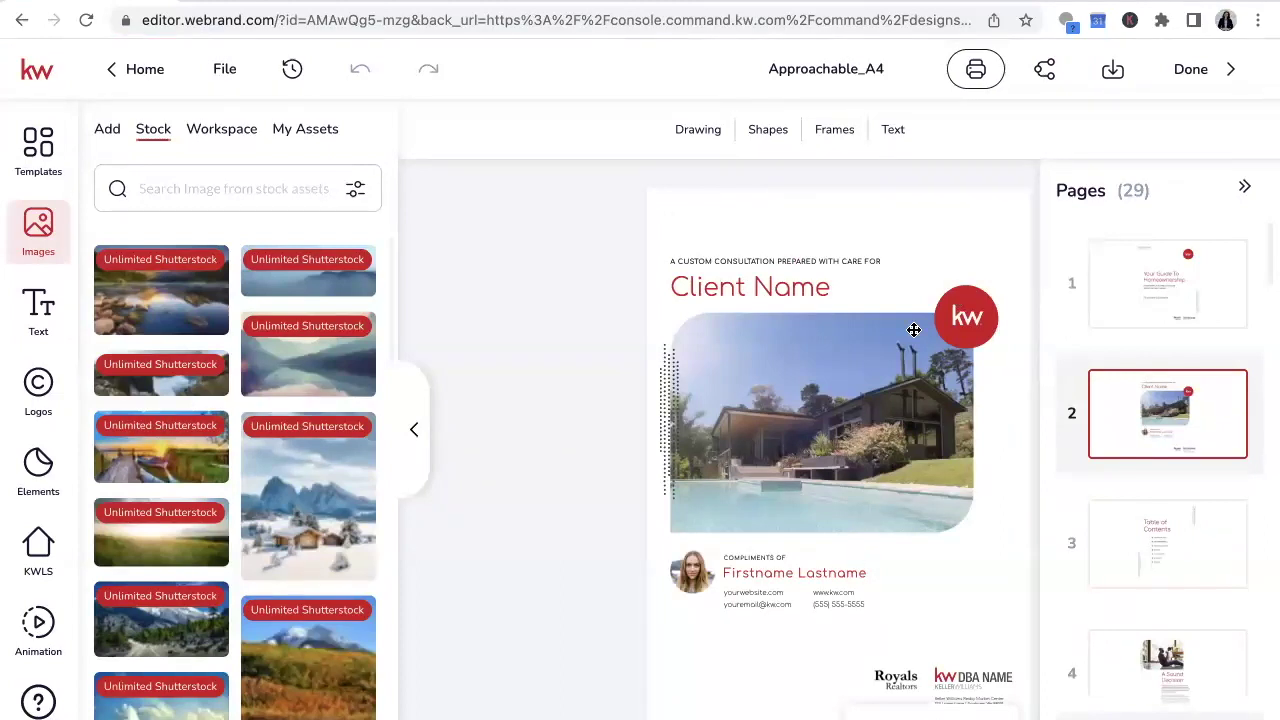
# Step: Delete page 1, the Your Guide To Homeownership cover, leaving the Client Name cover first
pyautogui.moveTo(1206, 434)
pyautogui.click(1145, 279)
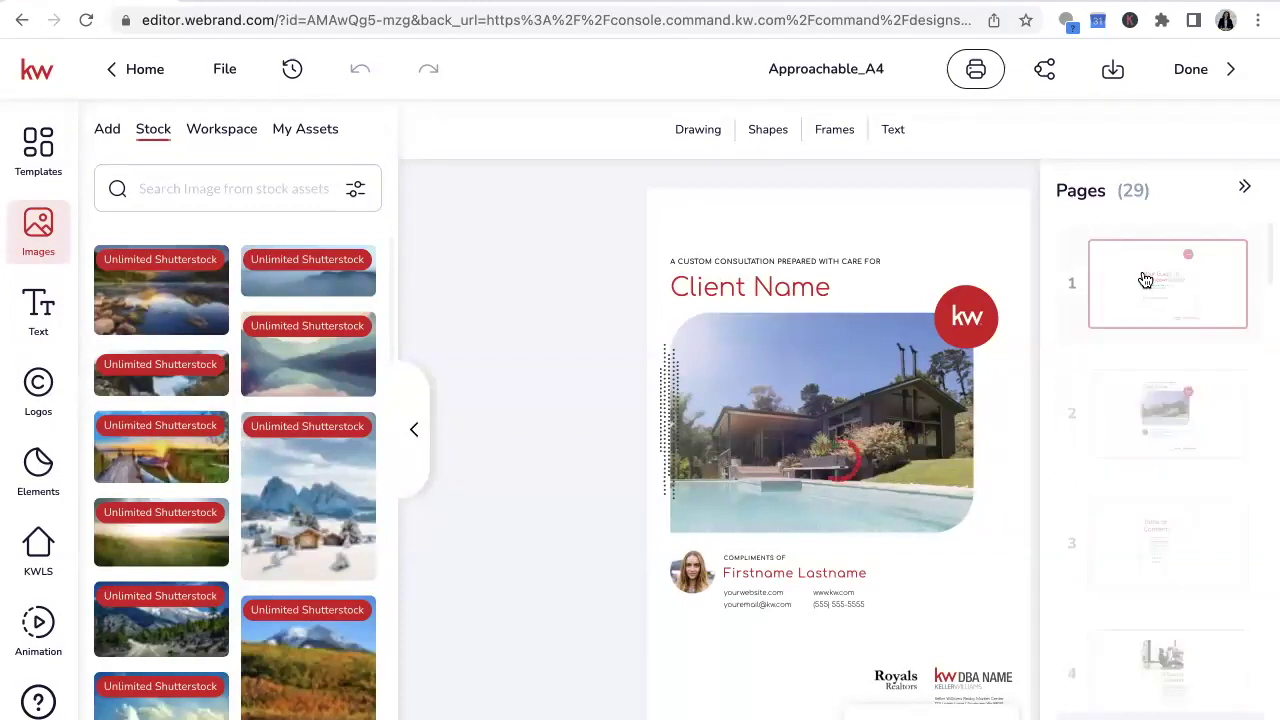
pyautogui.click(1232, 260)
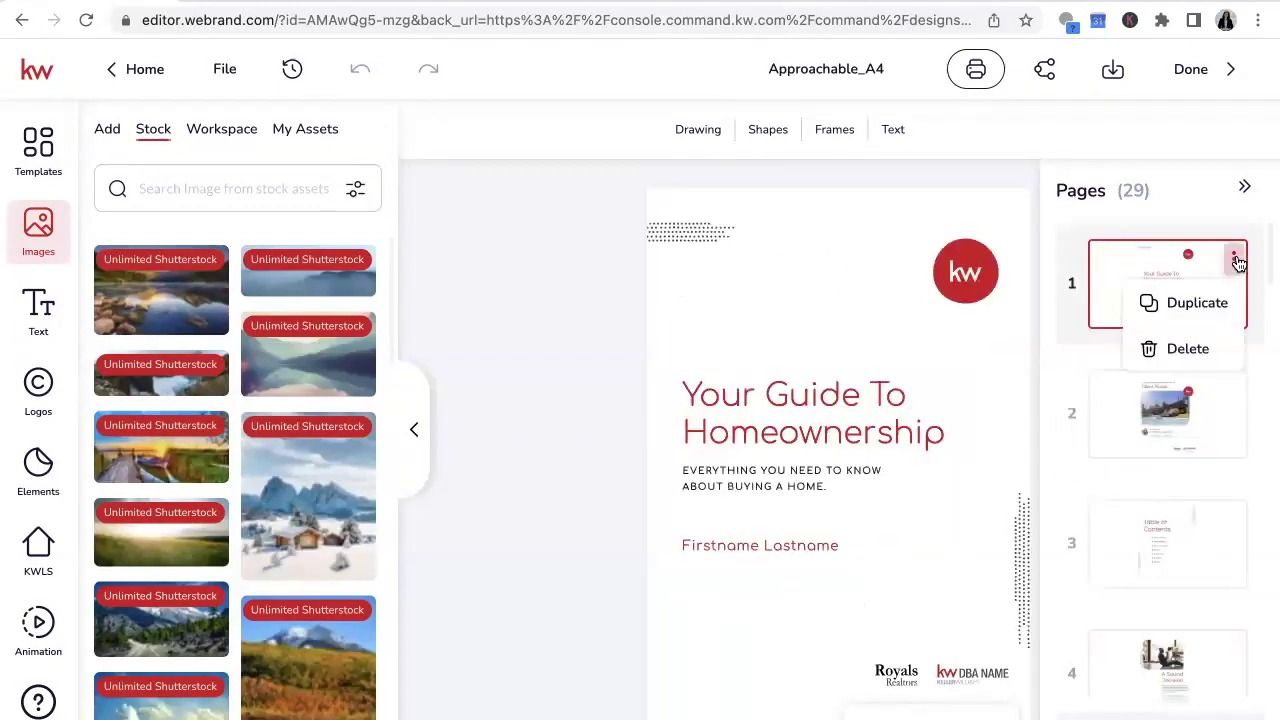
pyautogui.click(1210, 349)
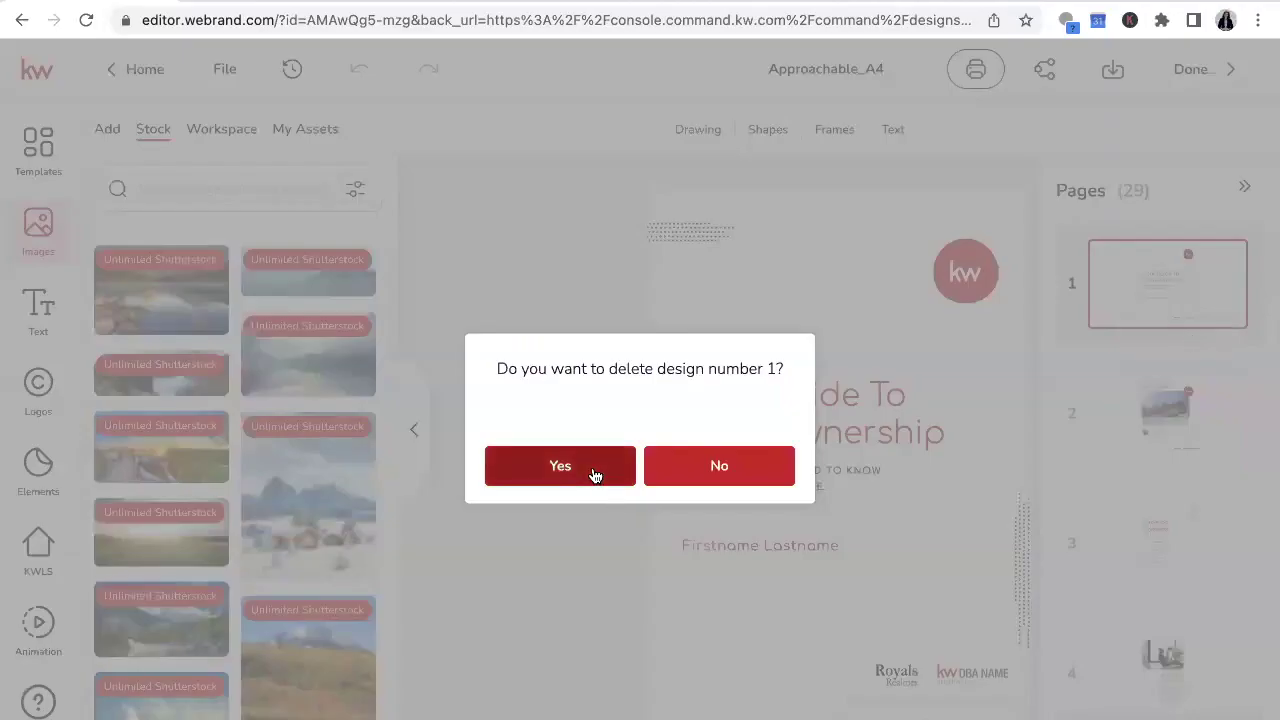
pyautogui.click(594, 472)
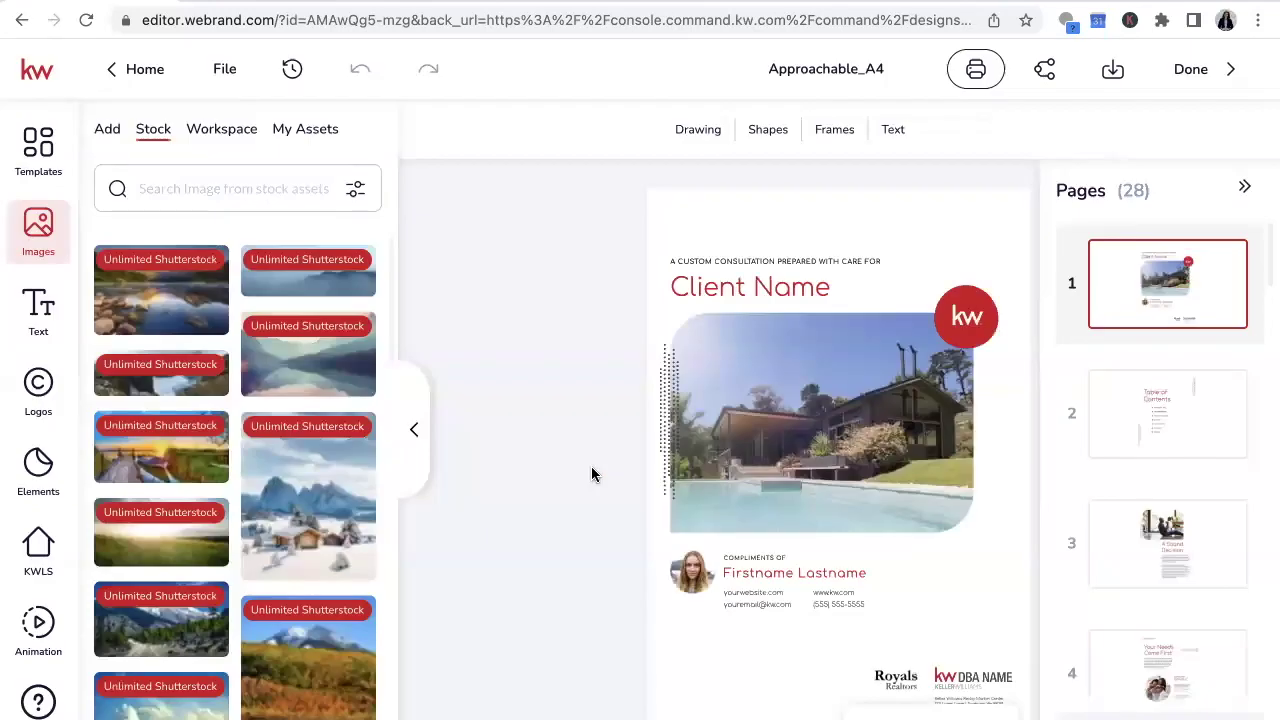
pyautogui.click(799, 292)
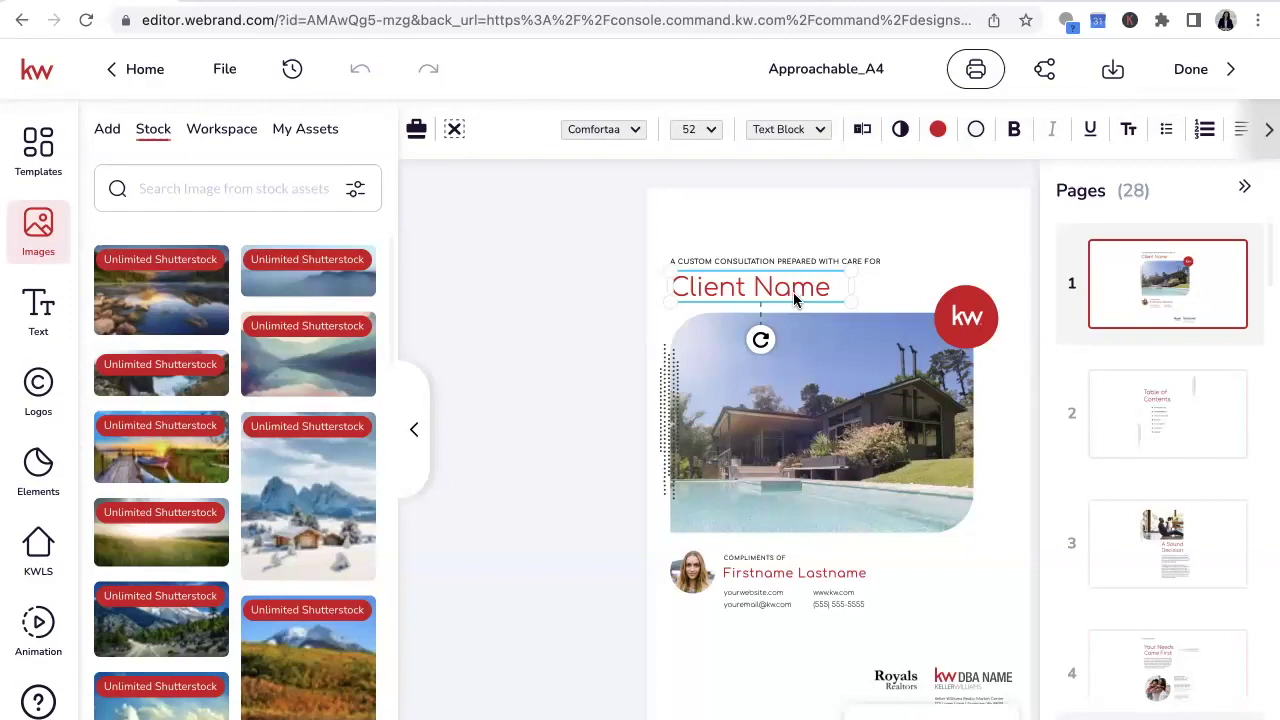
# Step: Change the cover title from 'Client Name' to 'Buyer Consultation' and widen it to one line
pyautogui.doubleClick(783, 290)
pyautogui.write('B')
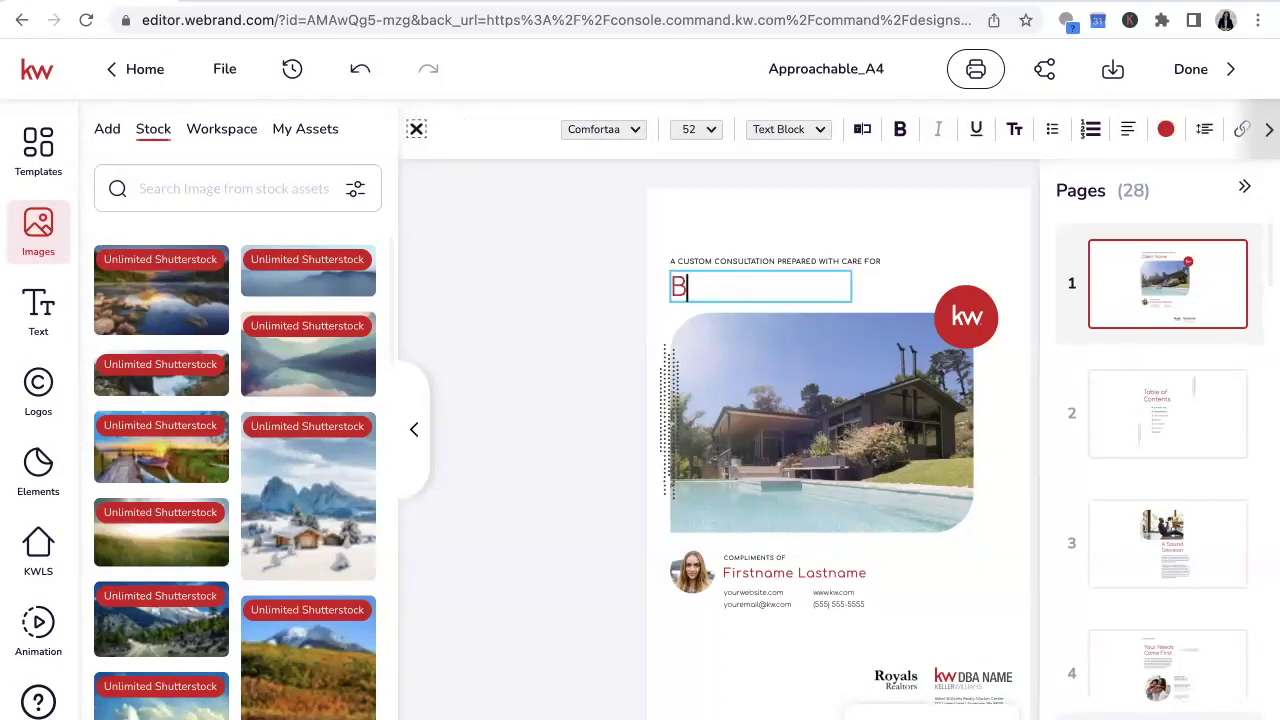
pyautogui.write('uyer Consultation')
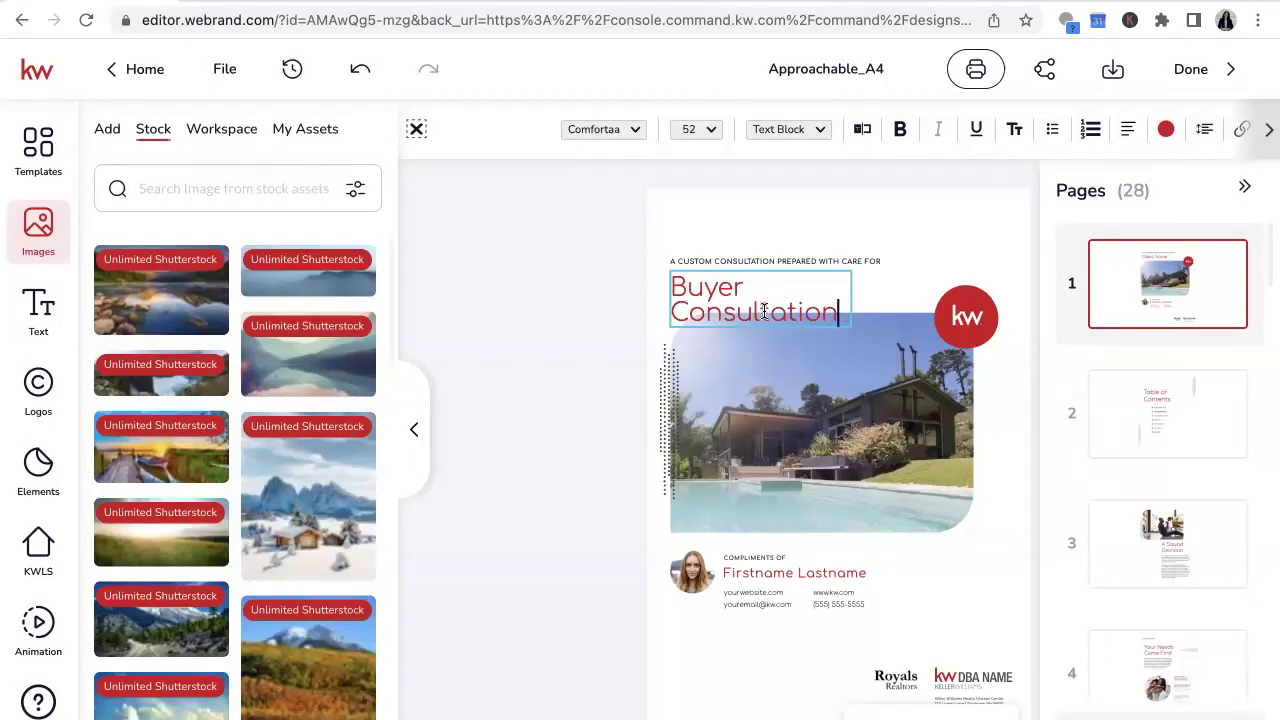
pyautogui.press('Escape')
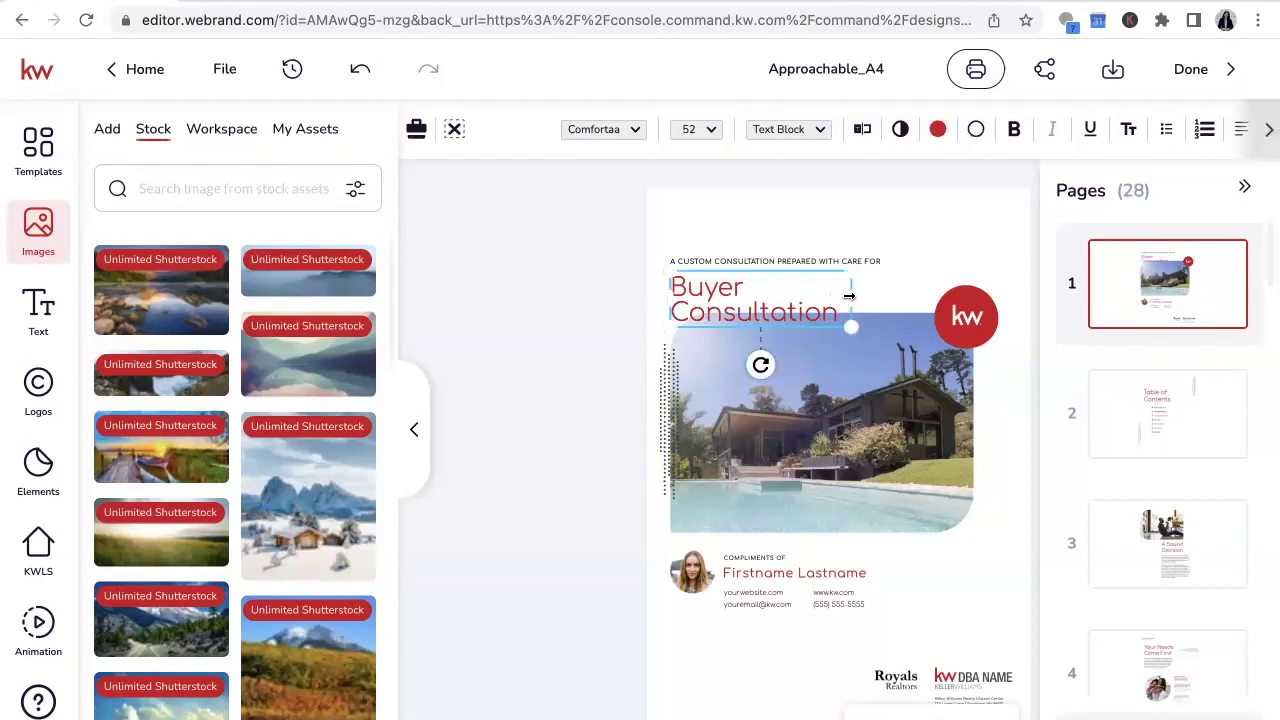
pyautogui.moveTo(850, 300); pyautogui.dragTo(934, 271)
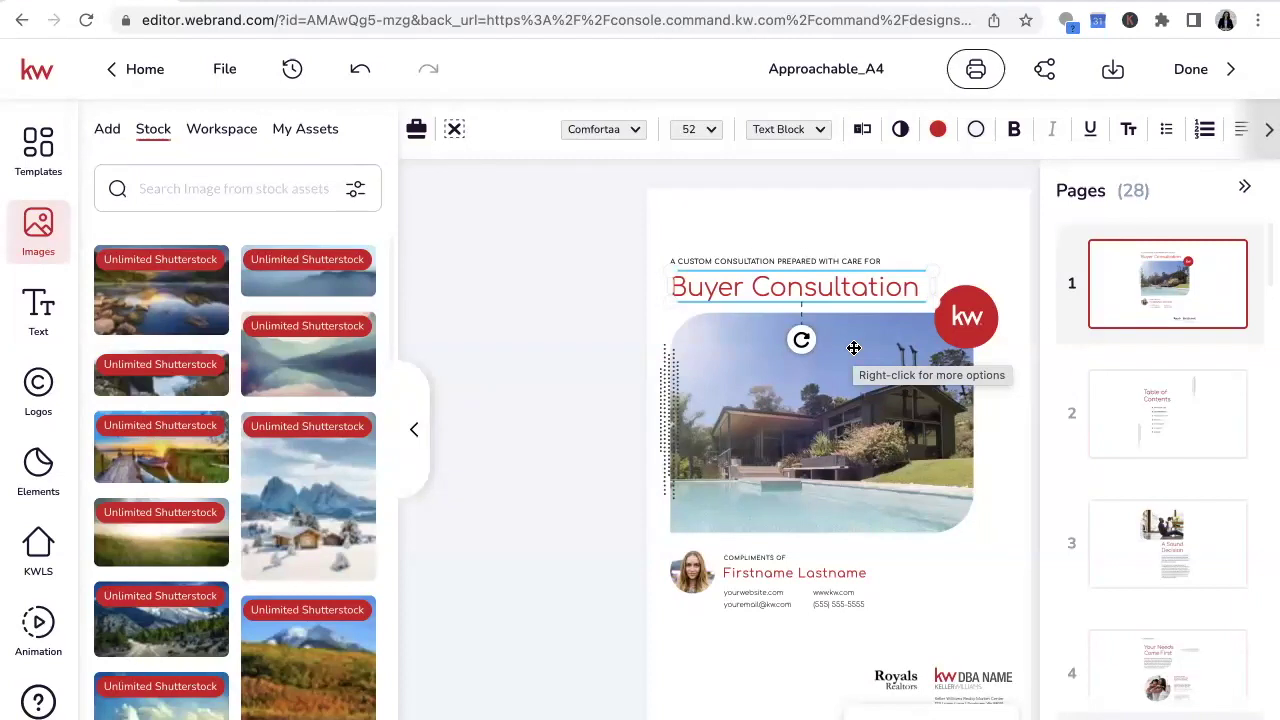
# Step: Delete the 'A CUSTOM CONSULTATION PREPARED WITH CARE FOR' subtitle above the cover title
pyautogui.click(711, 263)
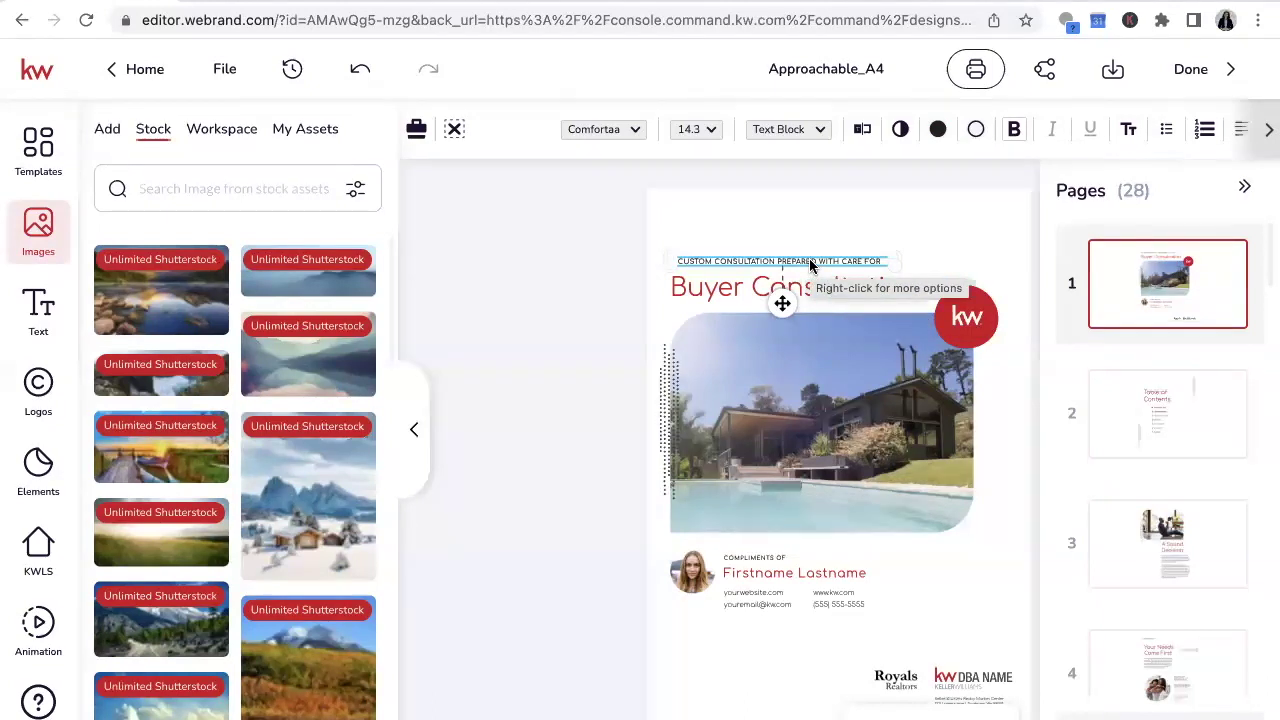
pyautogui.press('Delete')
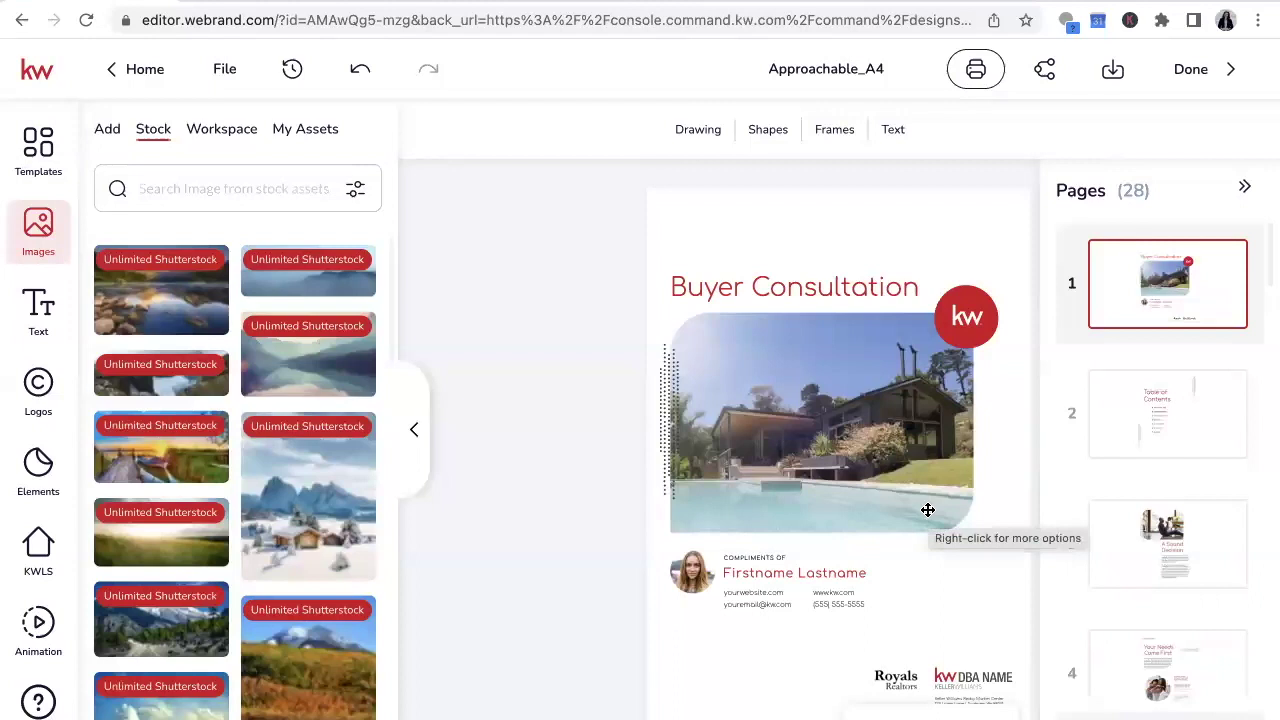
# Step: Select the cover photo and browse the House Exteriors folder in the Workspace images
pyautogui.click(884, 444)
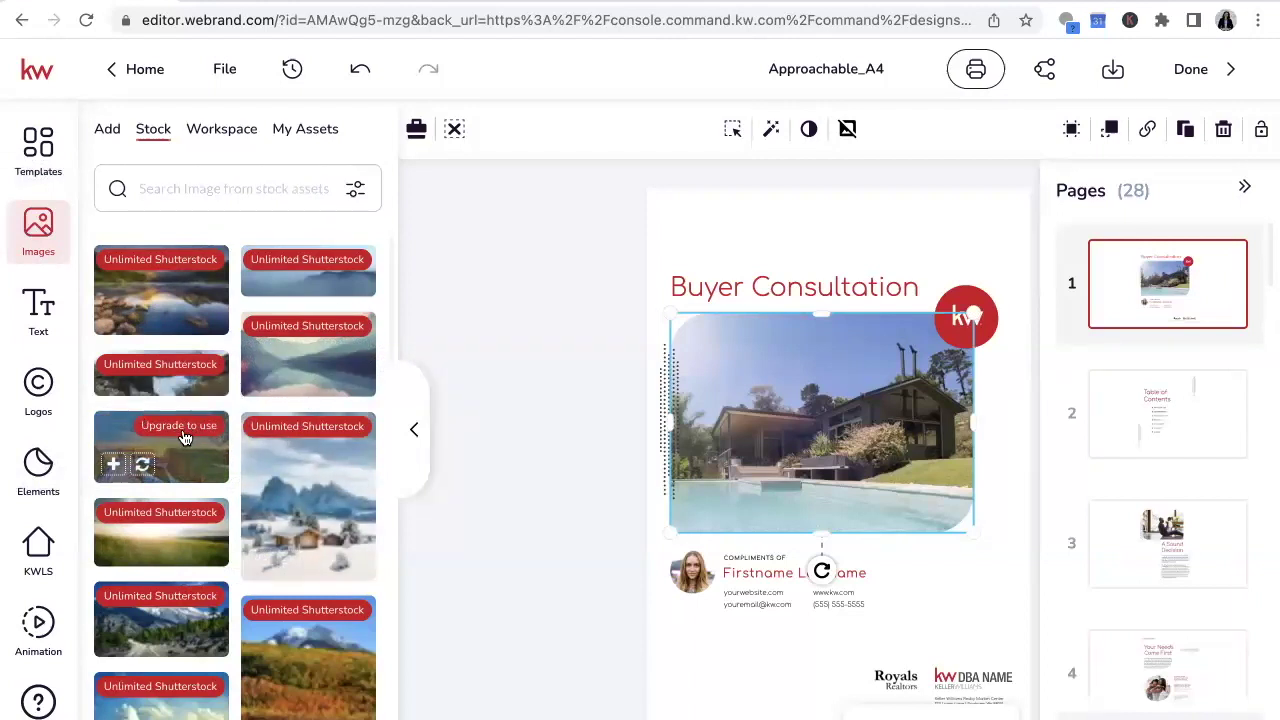
pyautogui.click(233, 133)
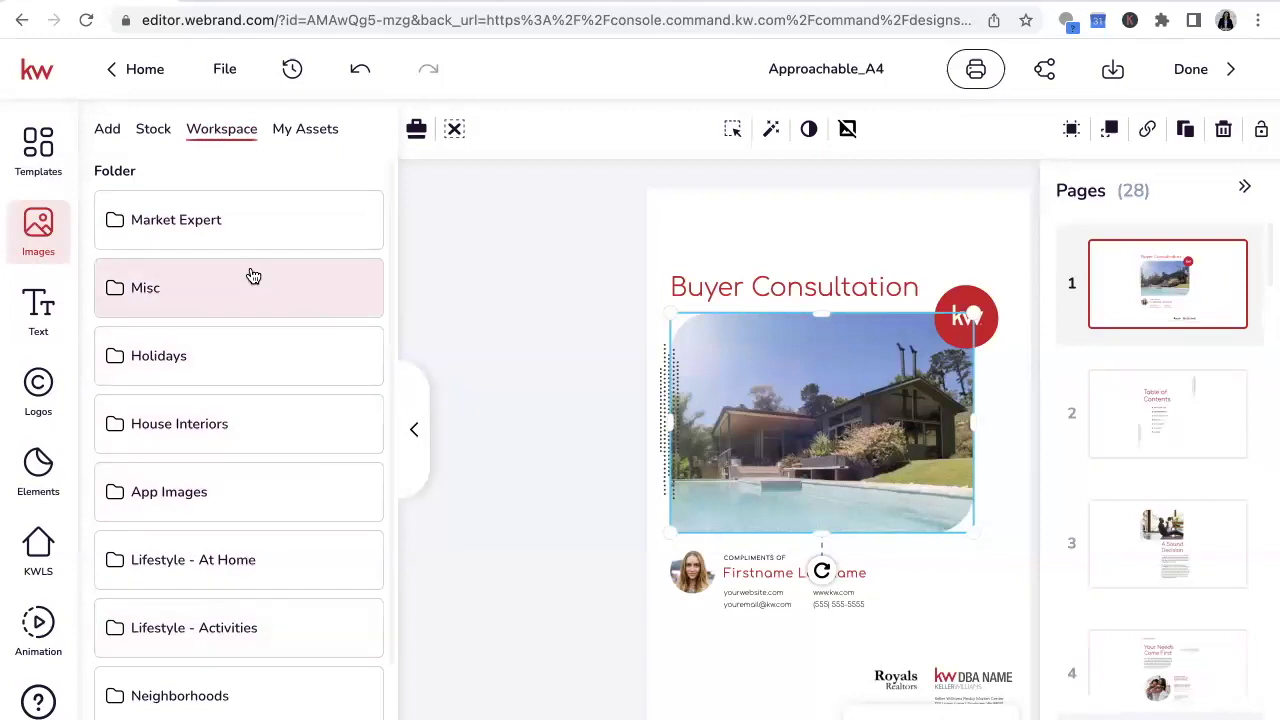
pyautogui.scroll(-1, 232, 333)
pyautogui.scroll(-2, 232, 333)
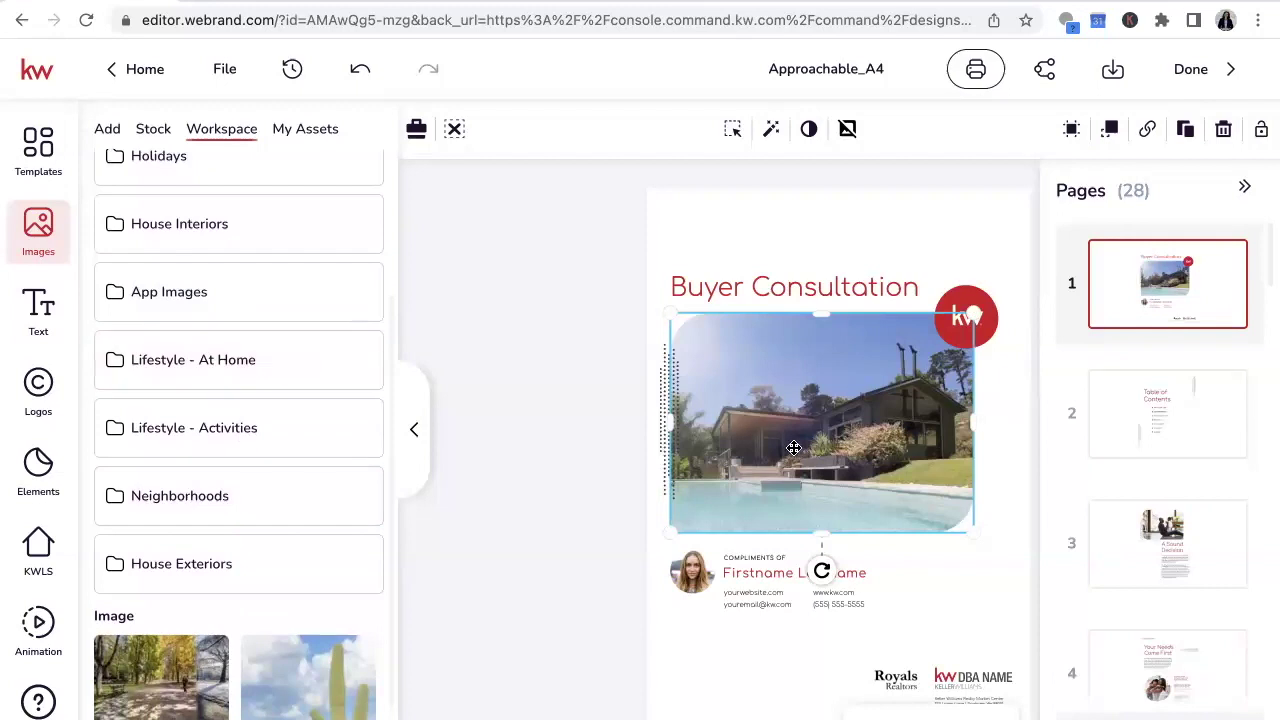
pyautogui.click(232, 562)
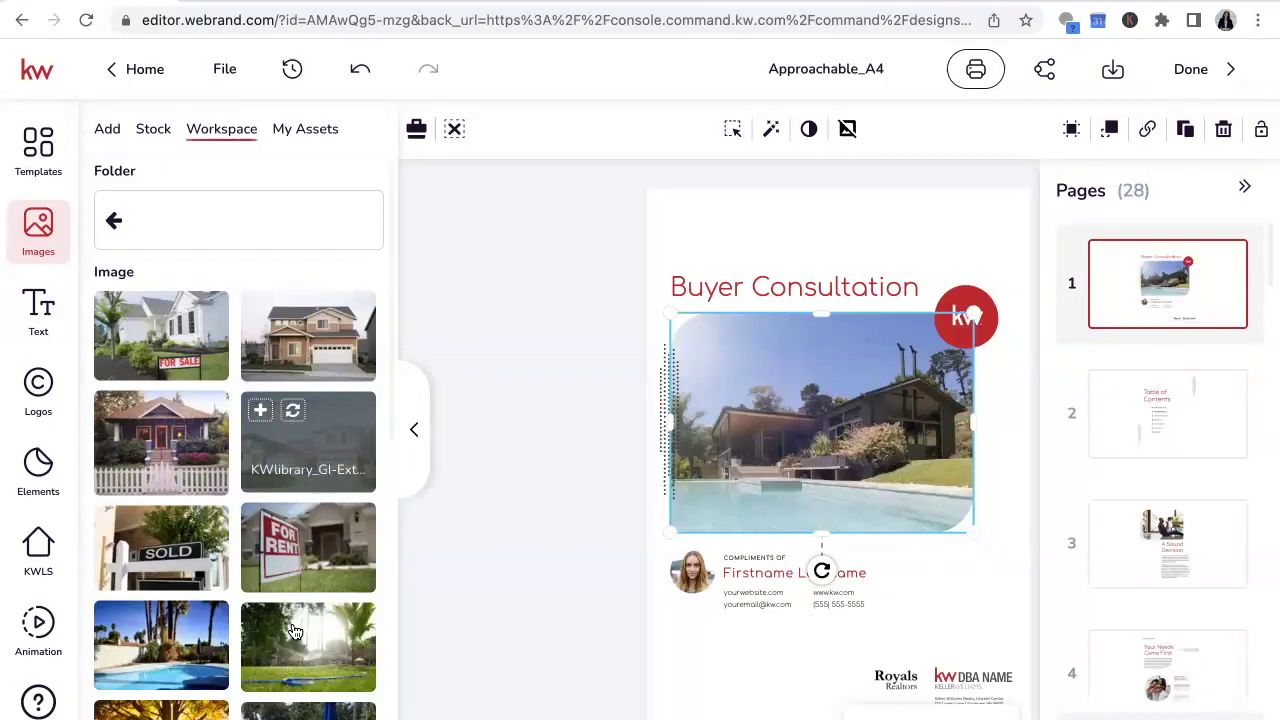
pyautogui.scroll(-5, 295, 645)
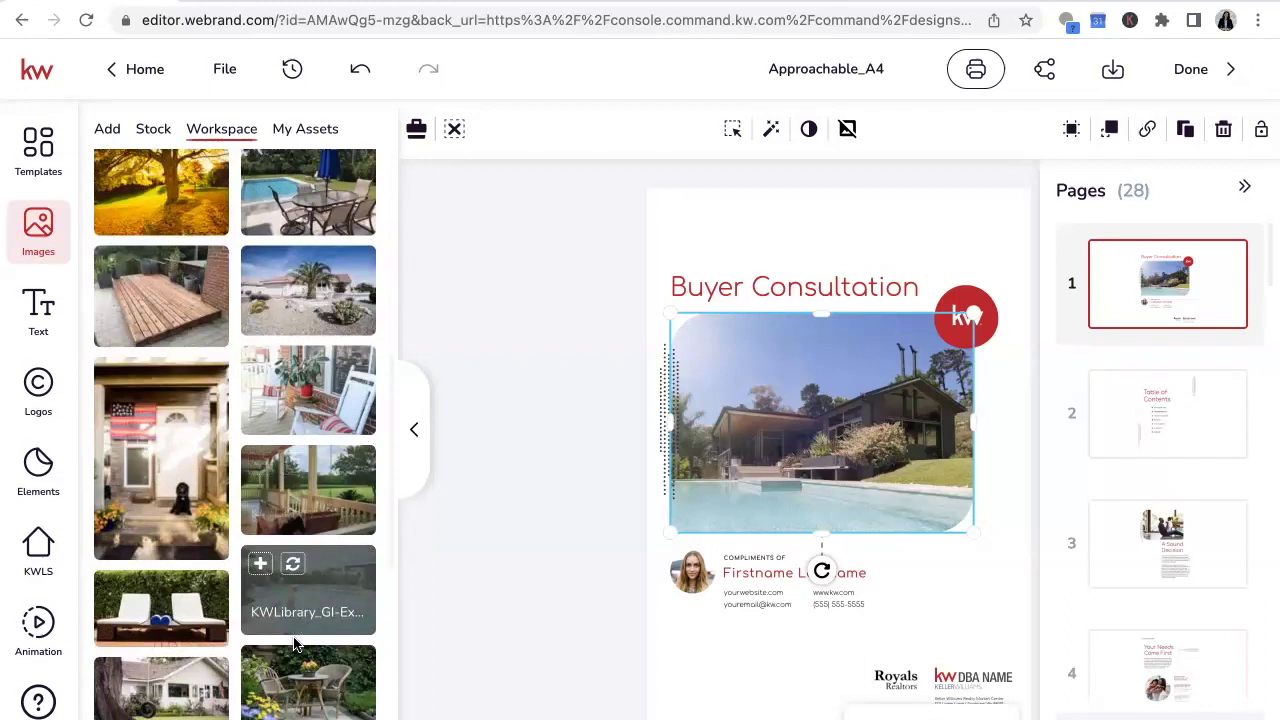
pyautogui.scroll(-5, 295, 645)
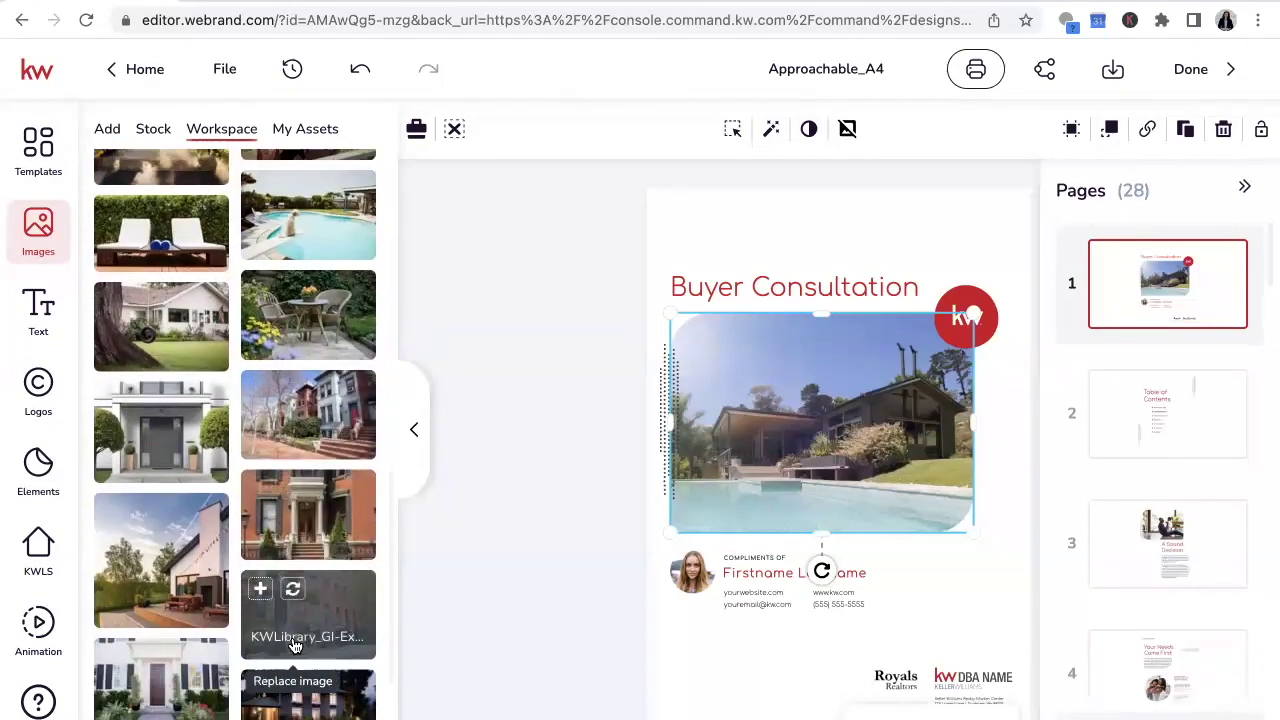
pyautogui.scroll(-5, 295, 645)
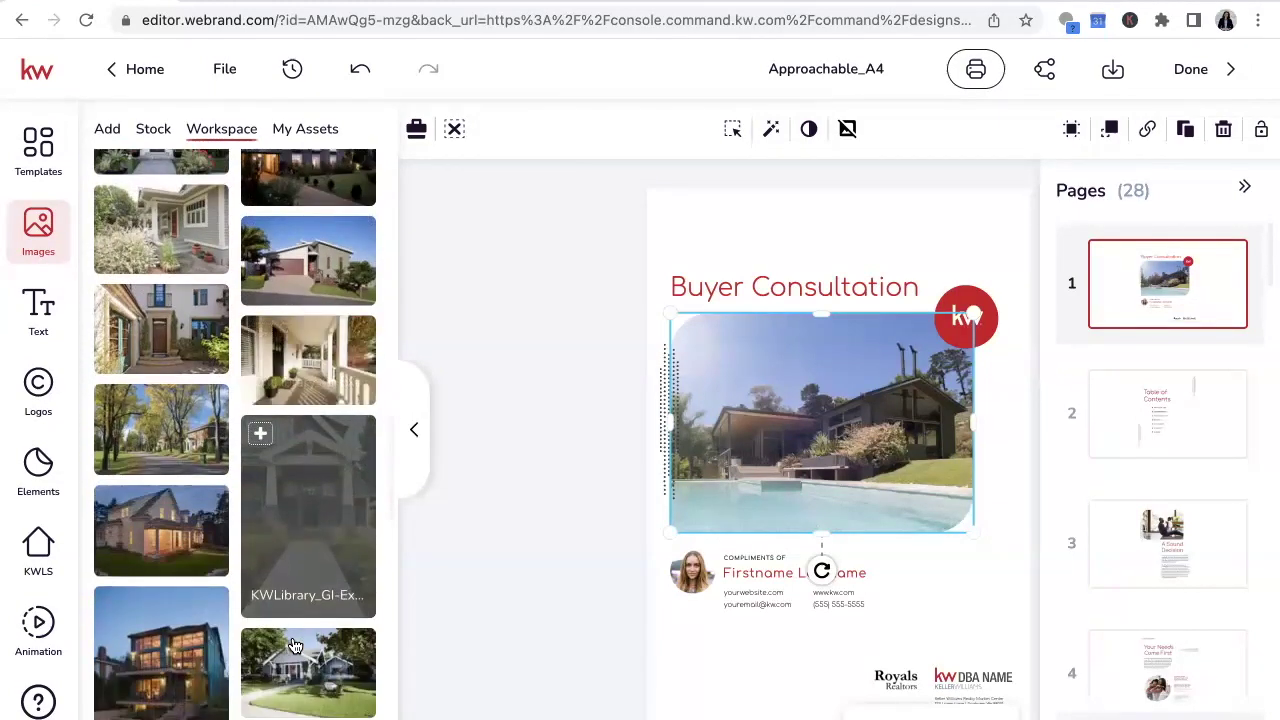
pyautogui.scroll(-2, 295, 645)
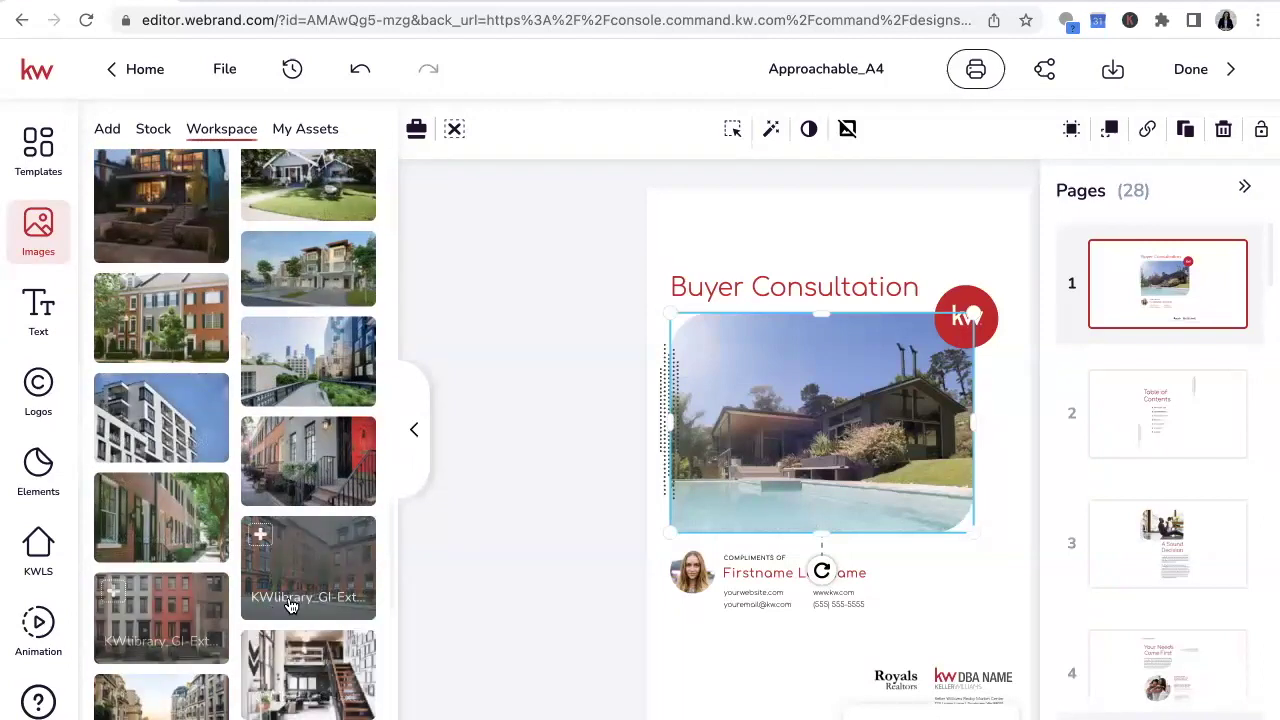
pyautogui.scroll(-8, 278, 655)
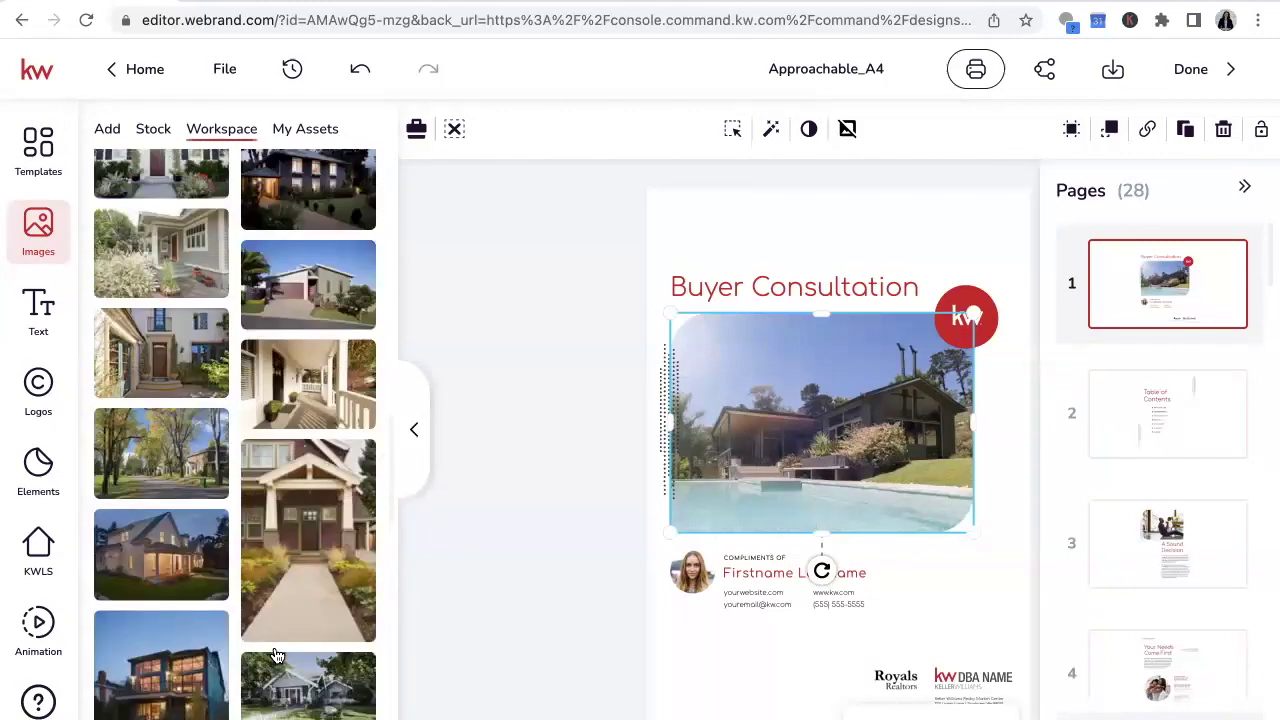
pyautogui.scroll(4, 278, 655)
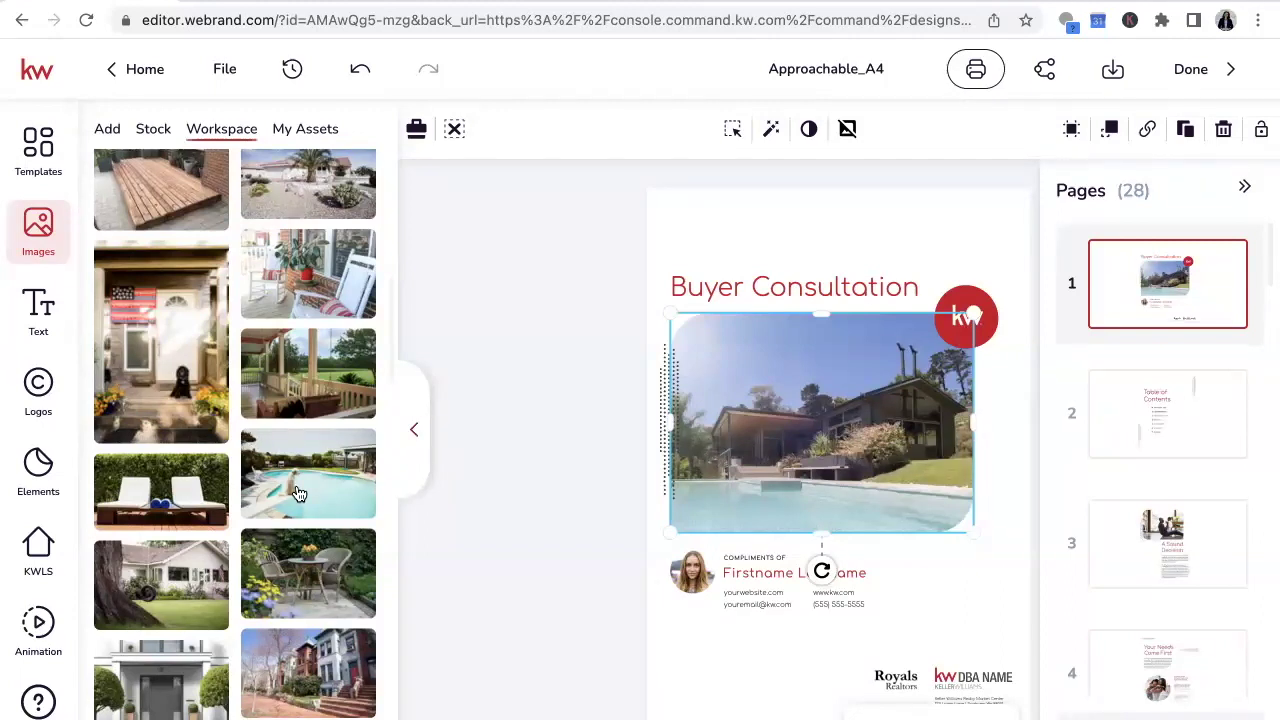
pyautogui.moveTo(290, 447)
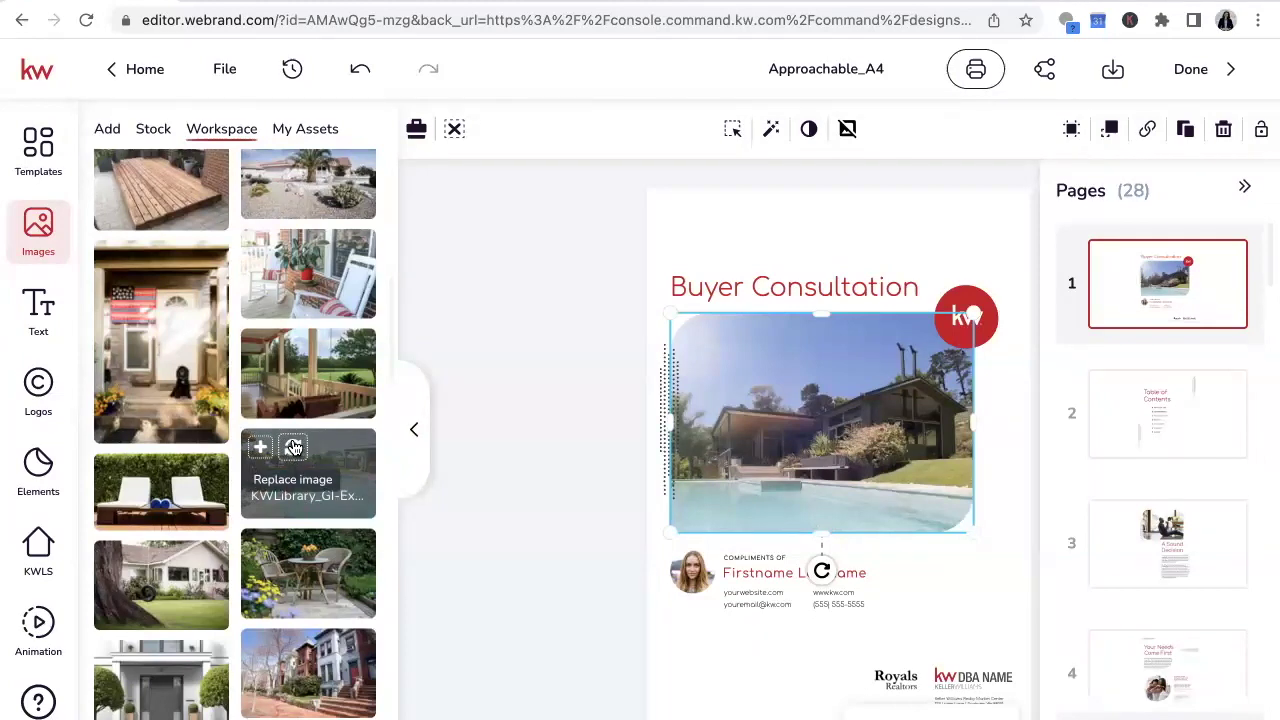
# Step: Replace the pool cover photo with the porch dog image, framed to show dog and flowers
pyautogui.click(293, 447)
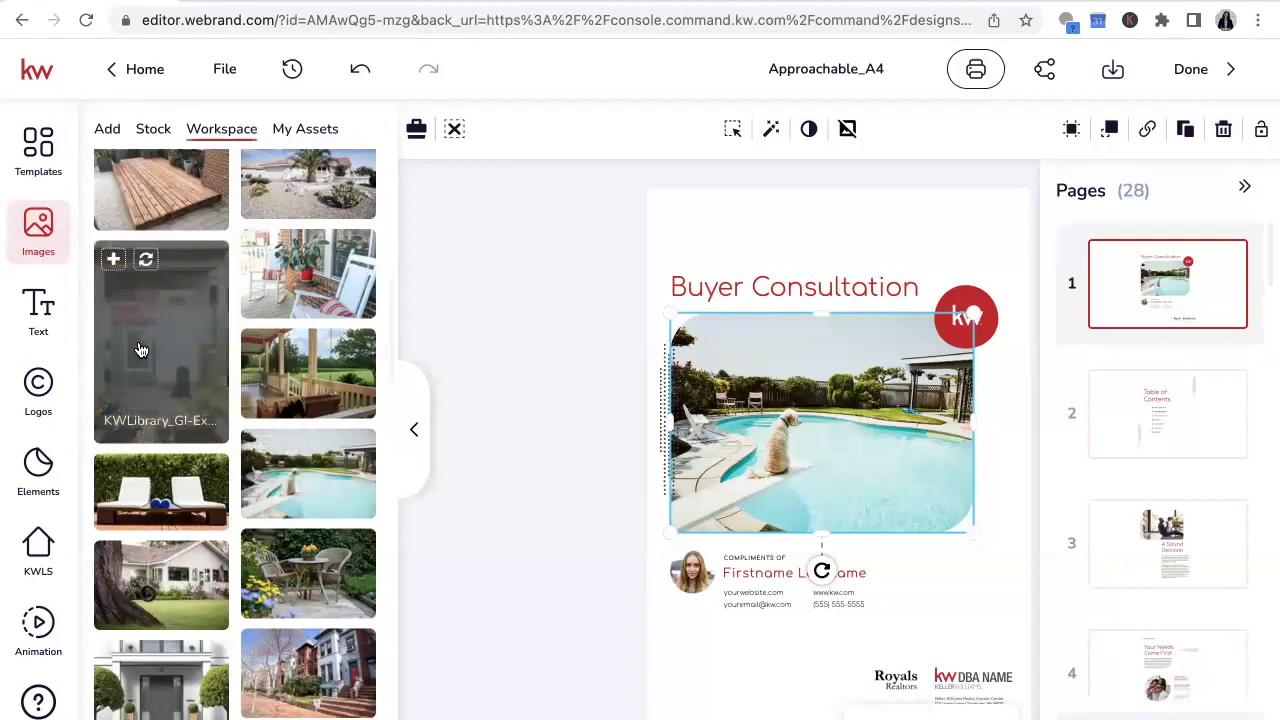
pyautogui.click(115, 260)
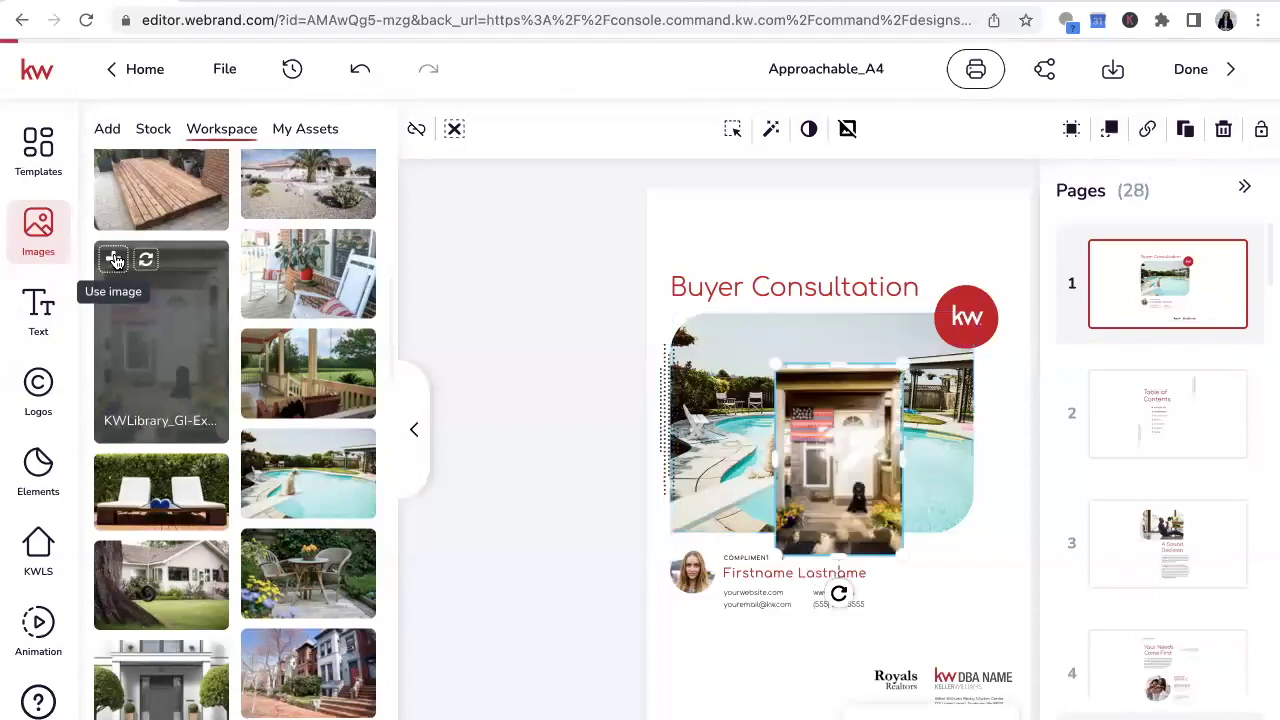
pyautogui.moveTo(852, 414); pyautogui.dragTo(886, 287)
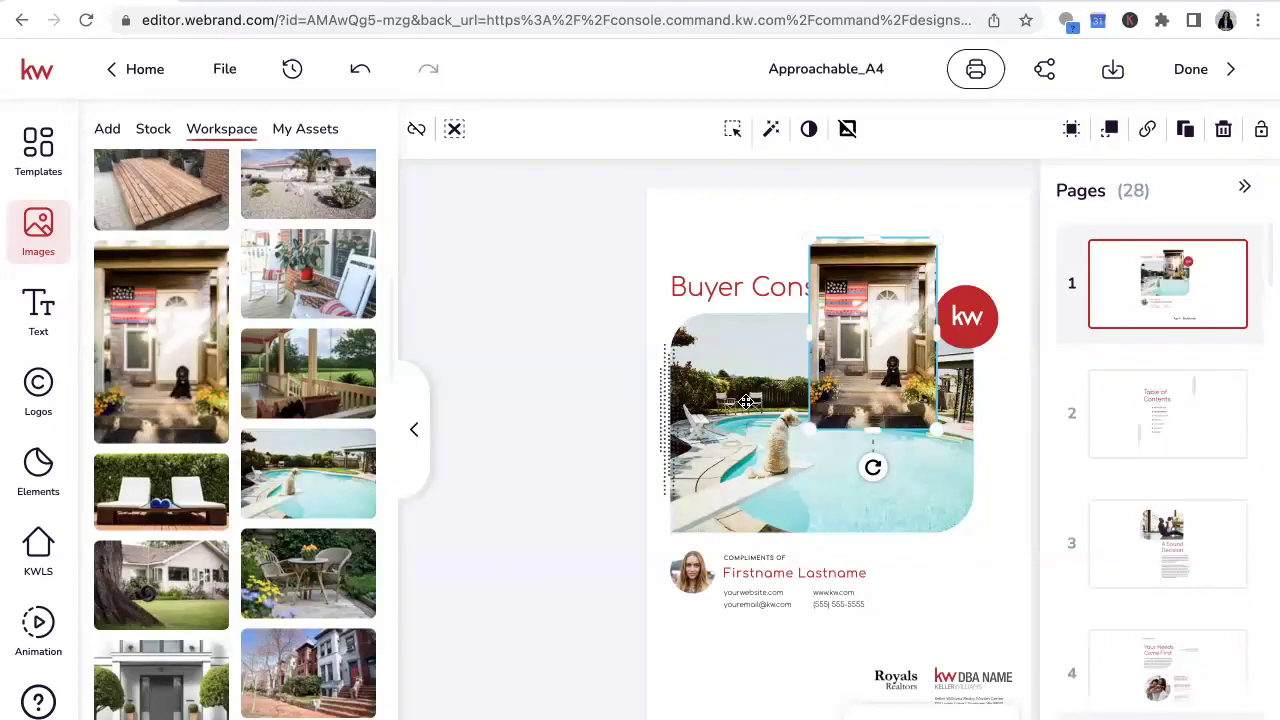
pyautogui.press('Delete')
pyautogui.click(800, 407)
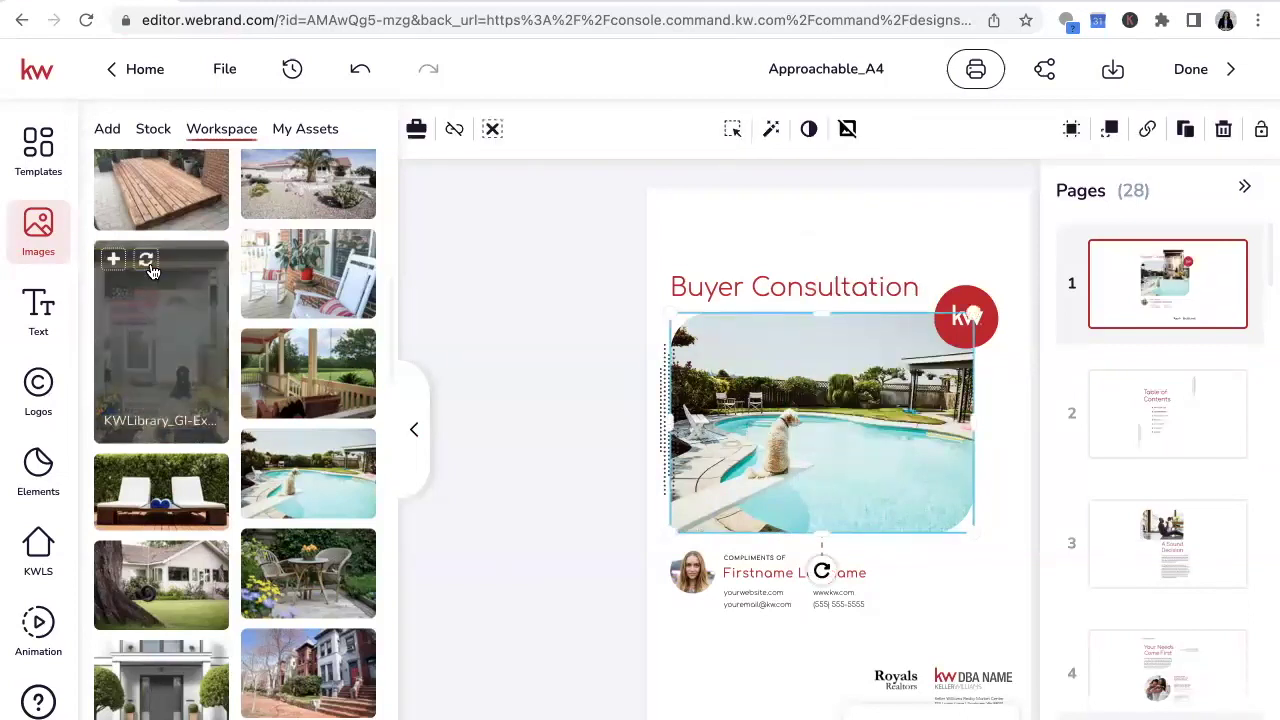
pyautogui.click(147, 260)
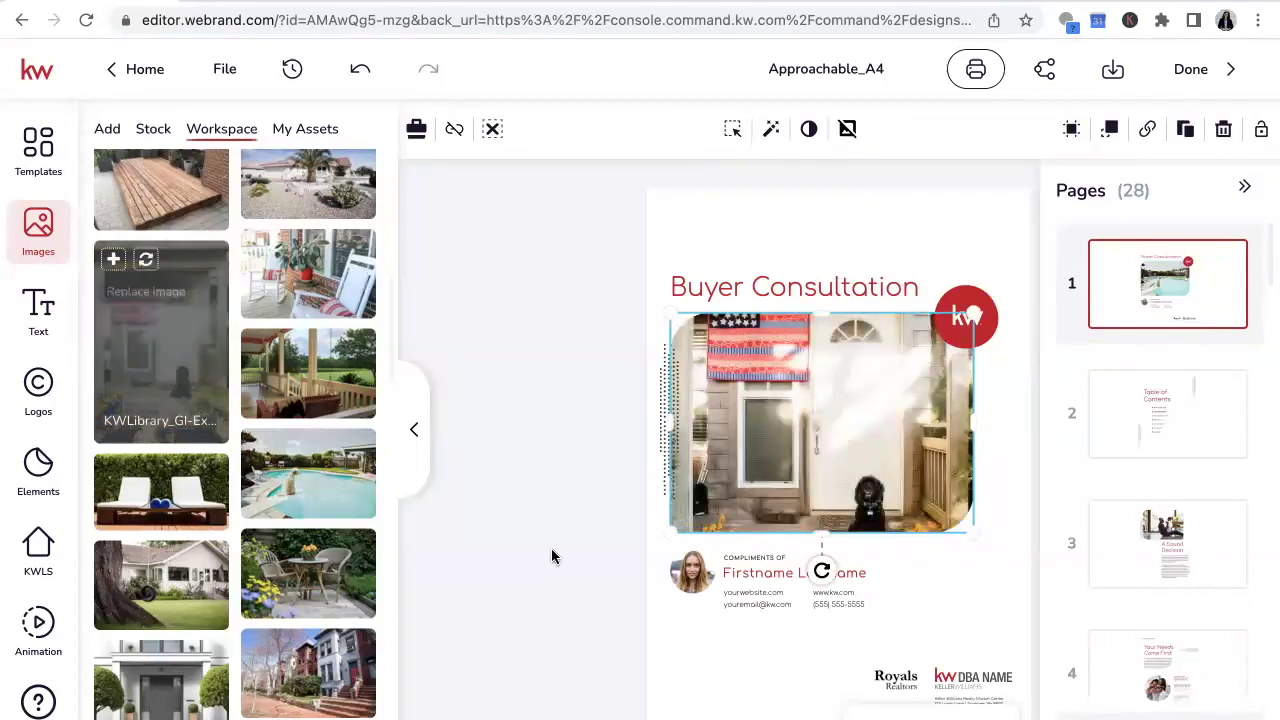
pyautogui.doubleClick(912, 442)
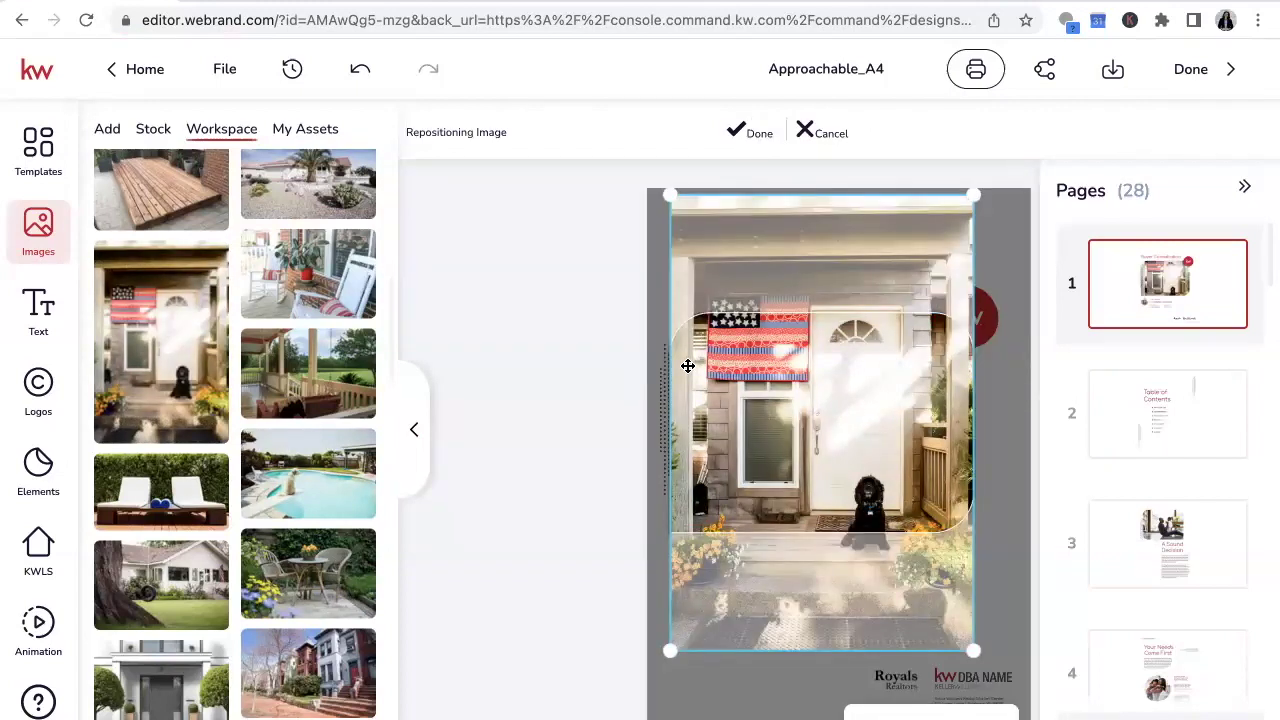
pyautogui.moveTo(832, 436); pyautogui.dragTo(829, 378)
pyautogui.click(740, 133)
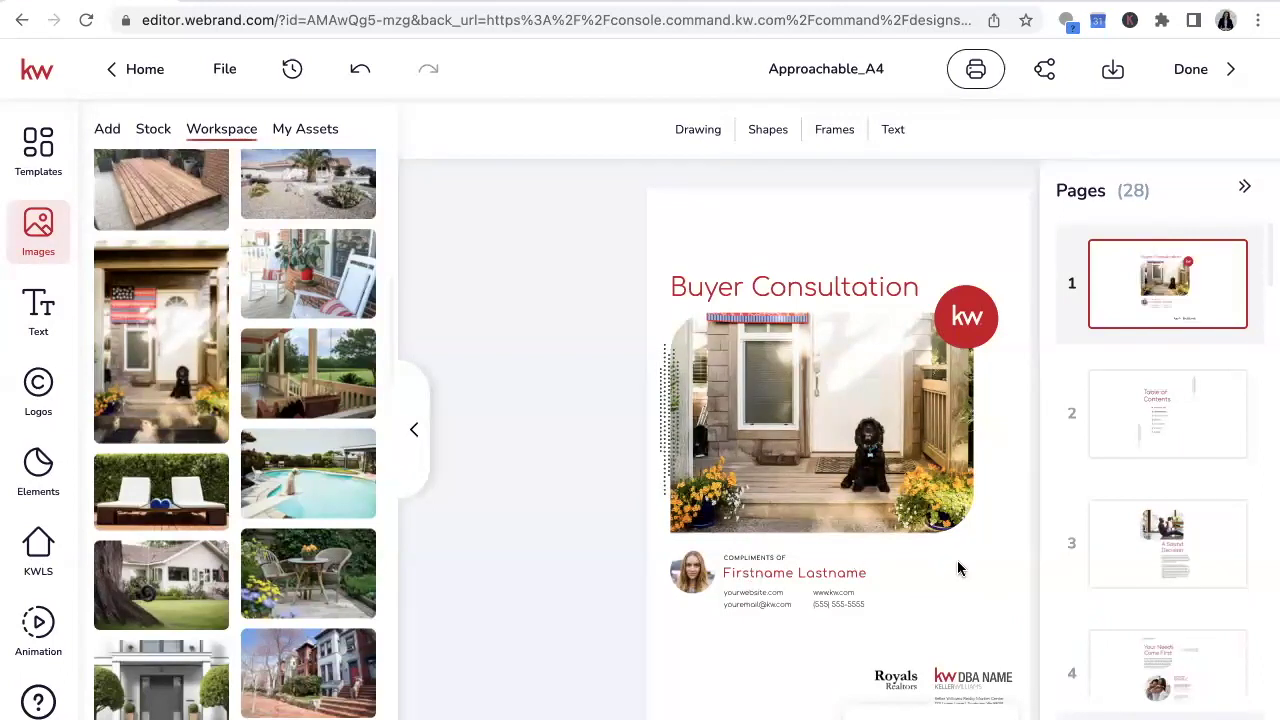
# Step: Swap the round headshot for the agent's My Assets portrait and reframe it in the circle
pyautogui.click(692, 571)
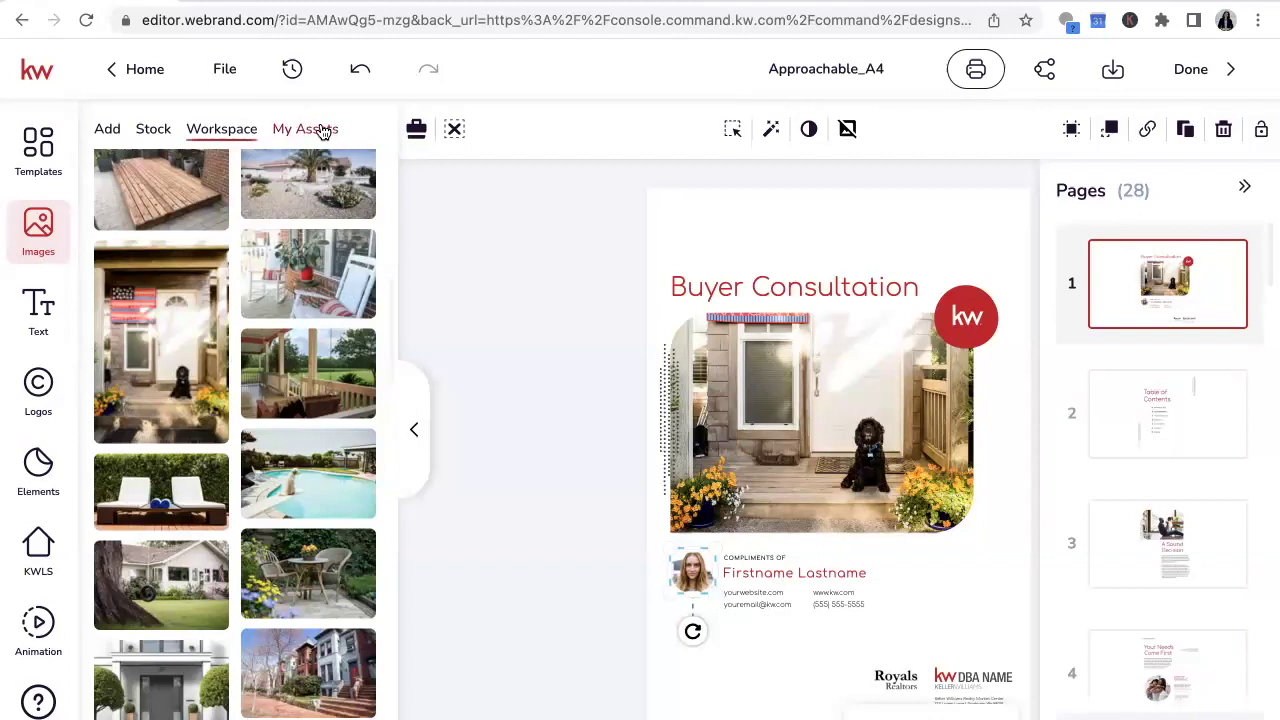
pyautogui.click(322, 133)
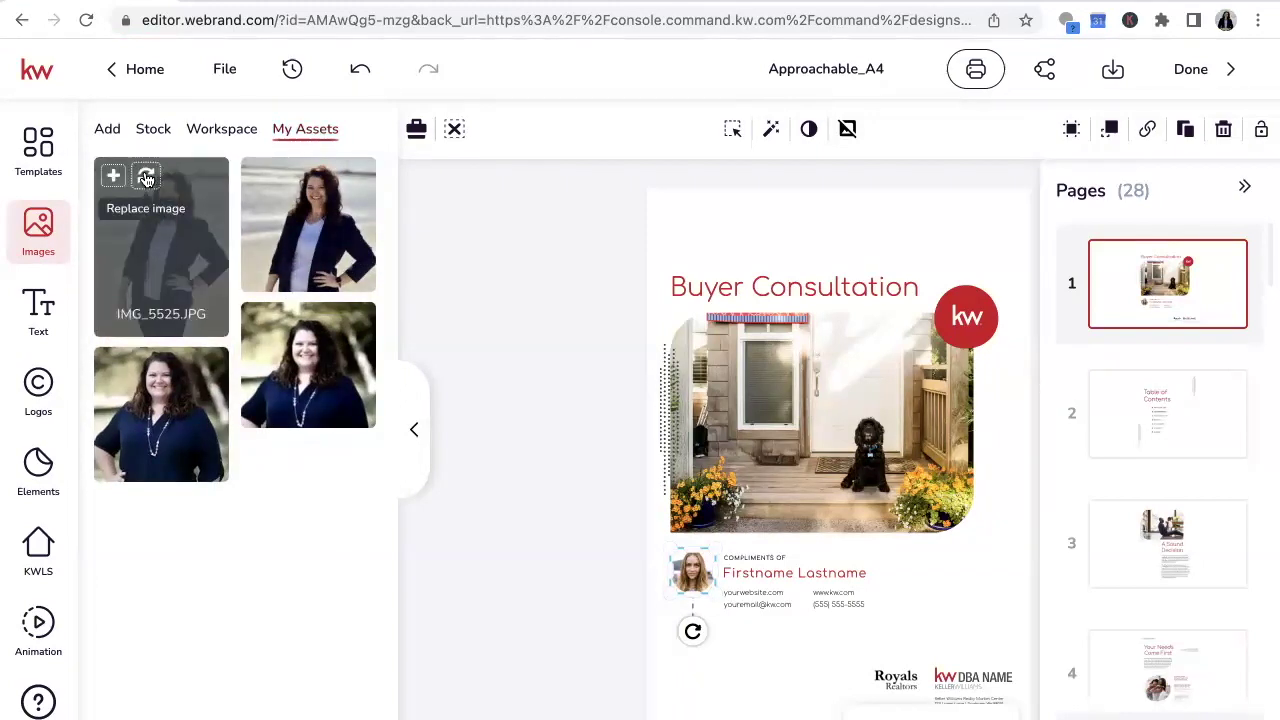
pyautogui.click(146, 178)
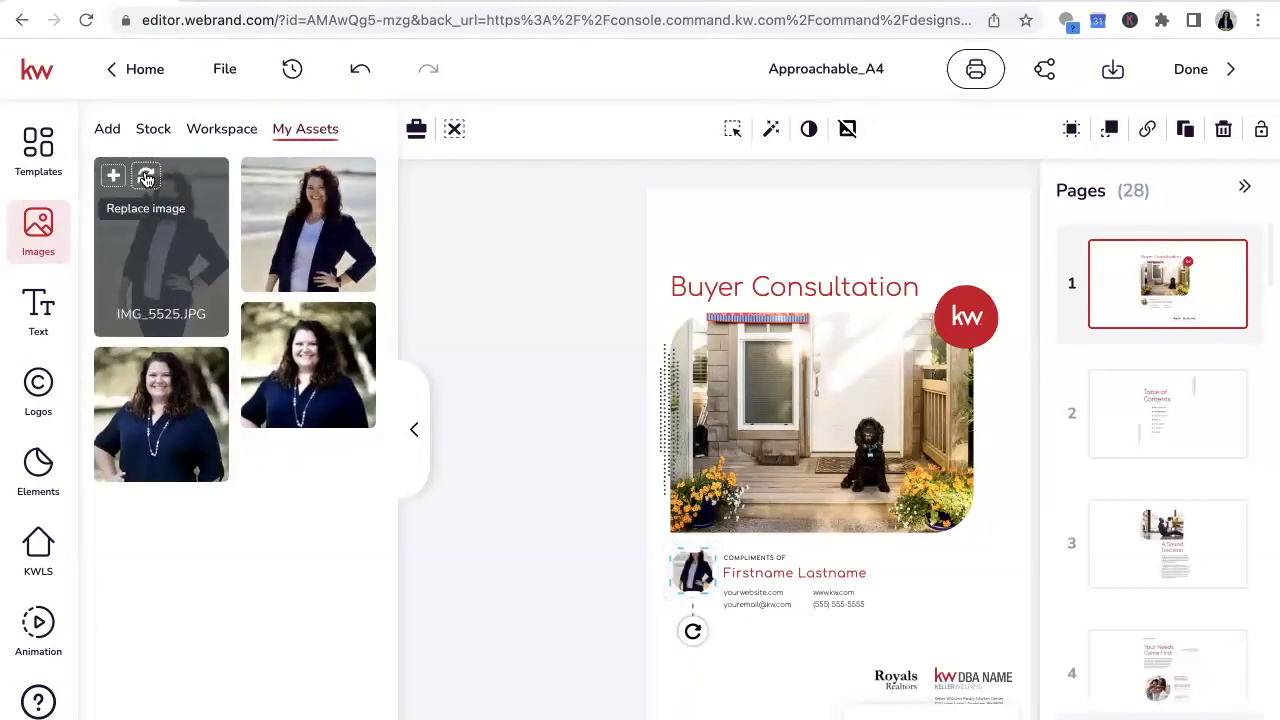
pyautogui.doubleClick(696, 566)
pyautogui.moveTo(696, 566); pyautogui.dragTo(649, 636)
pyautogui.moveTo(699, 565); pyautogui.dragTo(705, 565)
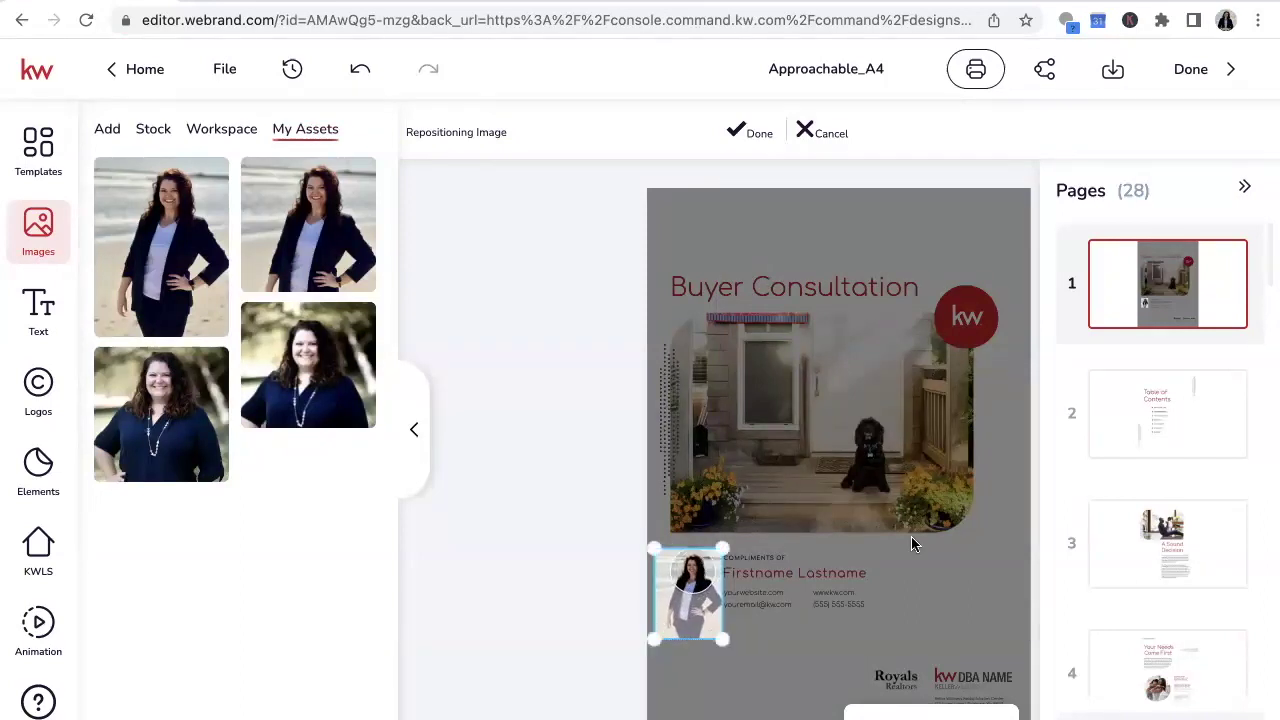
pyautogui.click(739, 134)
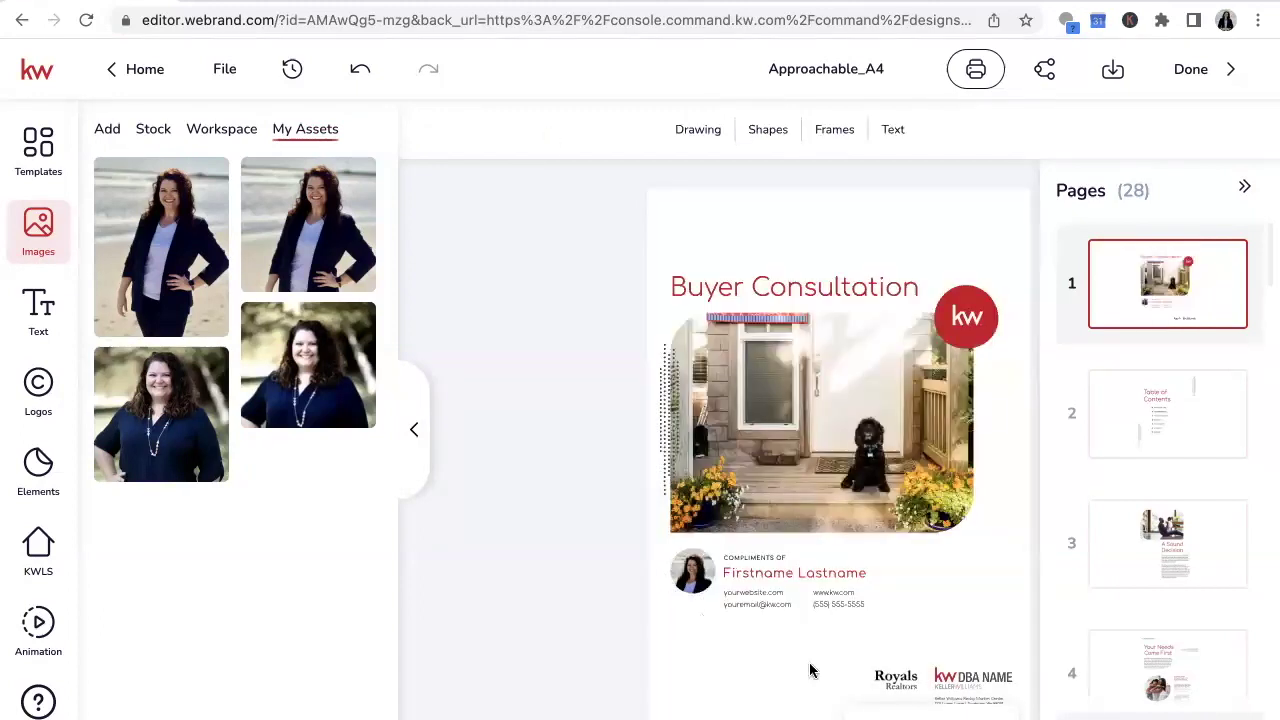
pyautogui.click(762, 581)
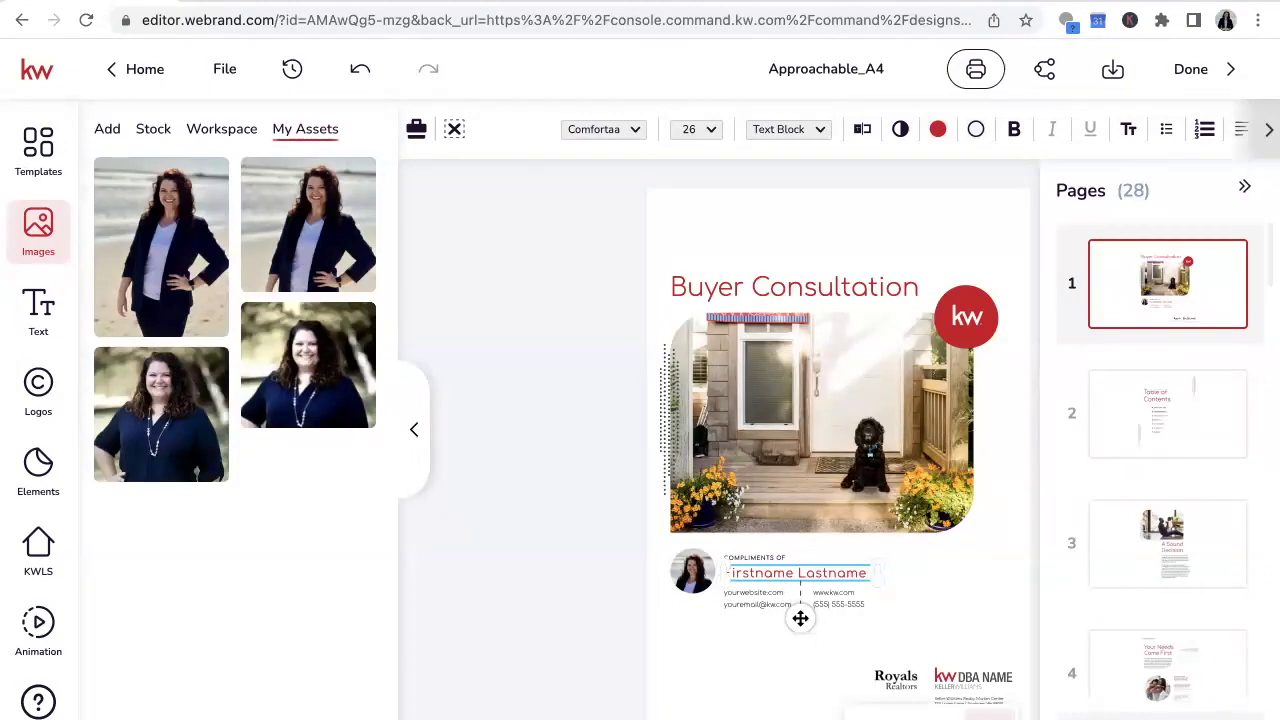
# Step: Replace the Firstname Lastname placeholder with the agent's full name
pyautogui.scroll(5, 800, 618)
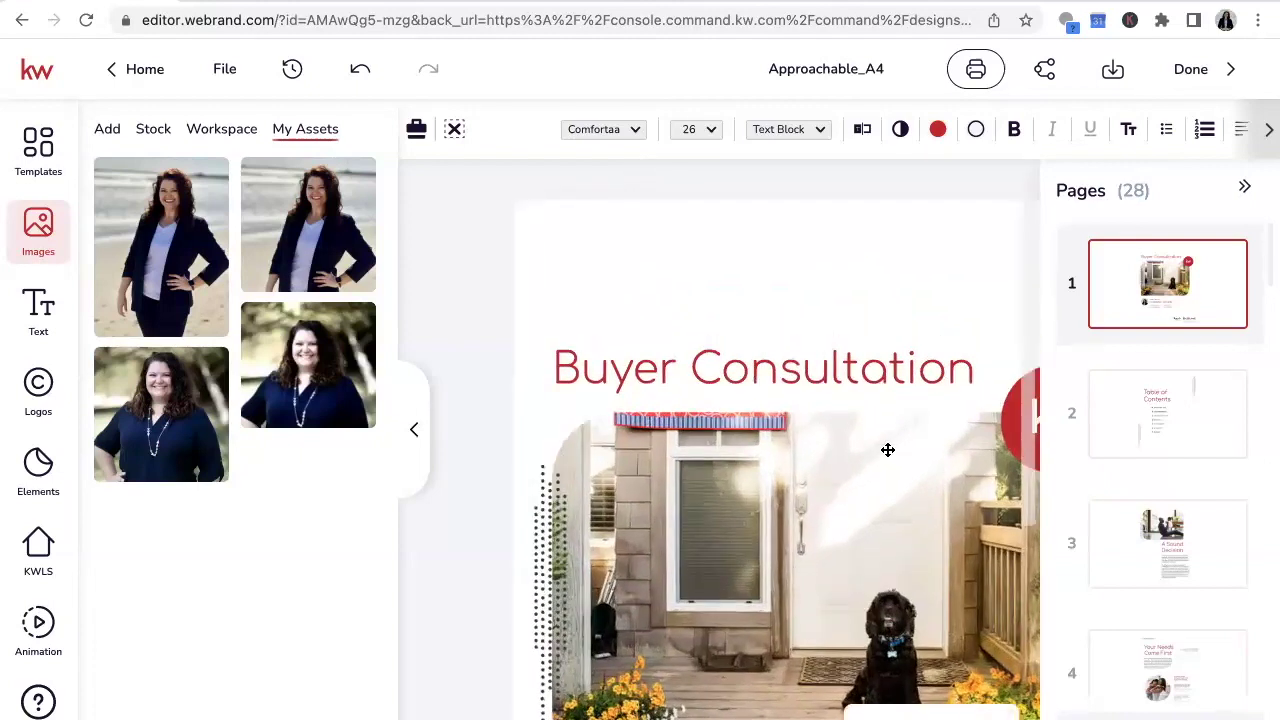
pyautogui.scroll(-3, 888, 450)
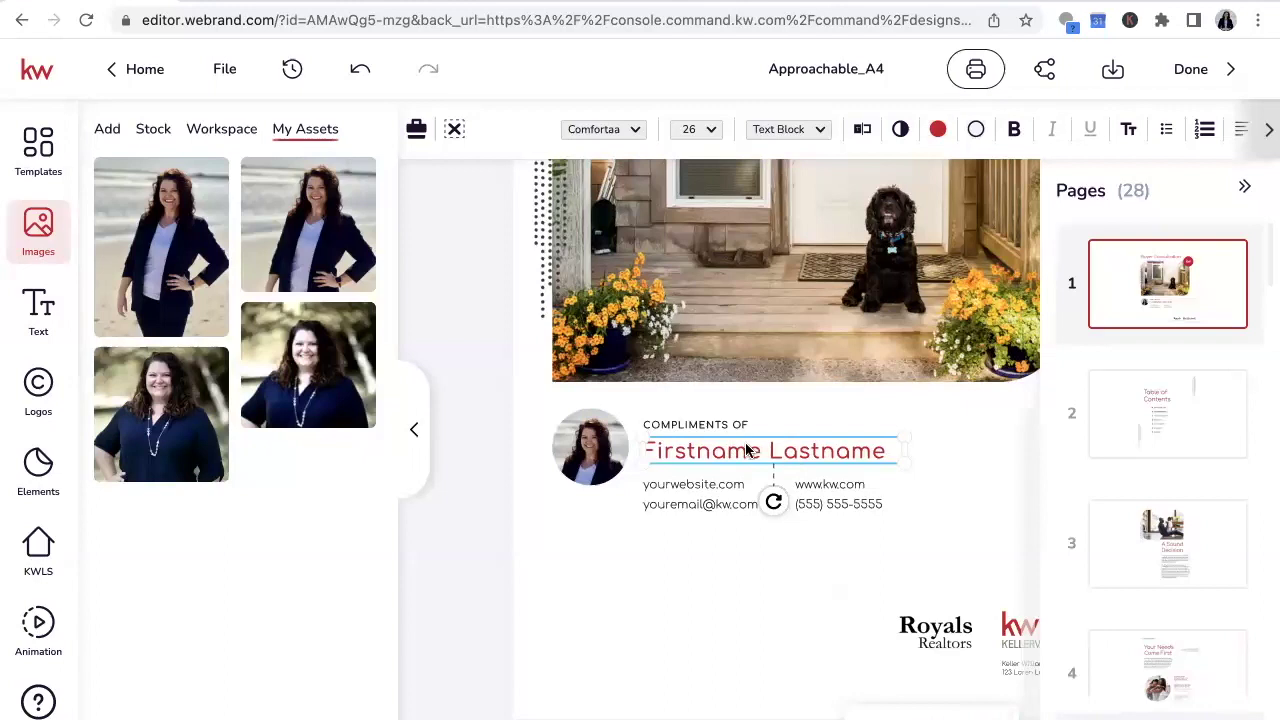
pyautogui.click(864, 136)
pyautogui.moveTo(1140, 126); pyautogui.dragTo(933, 128)
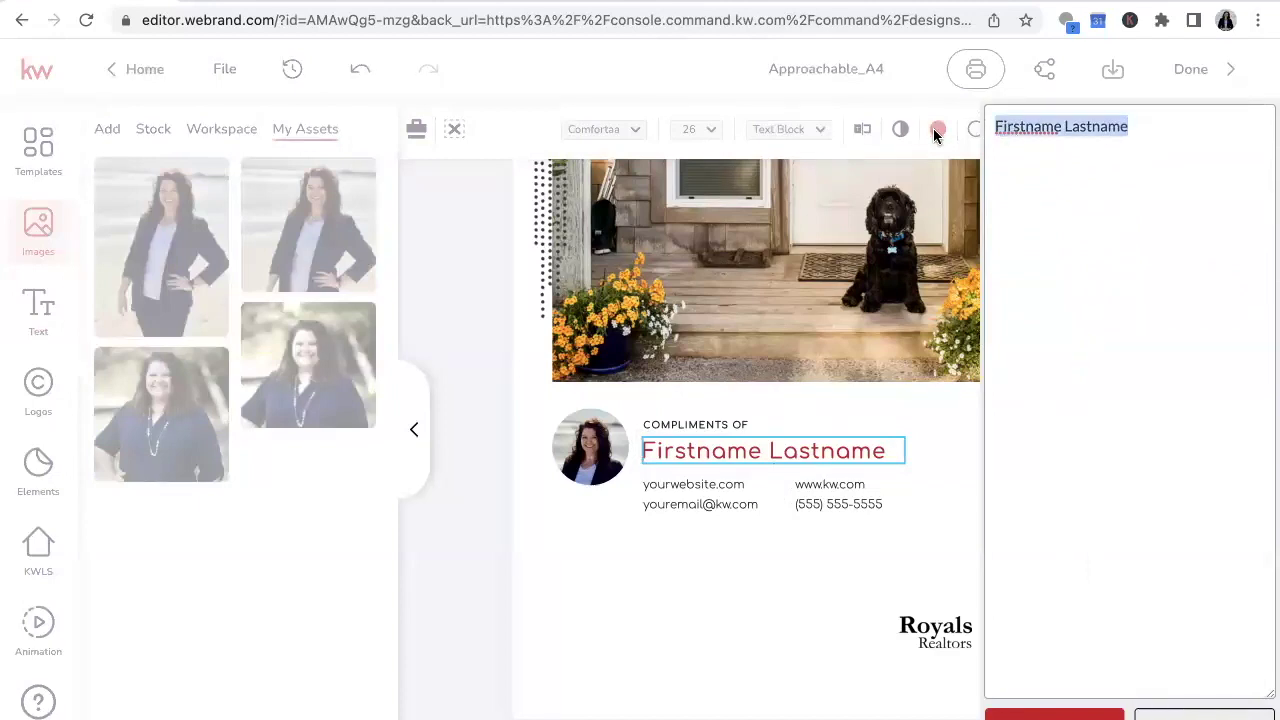
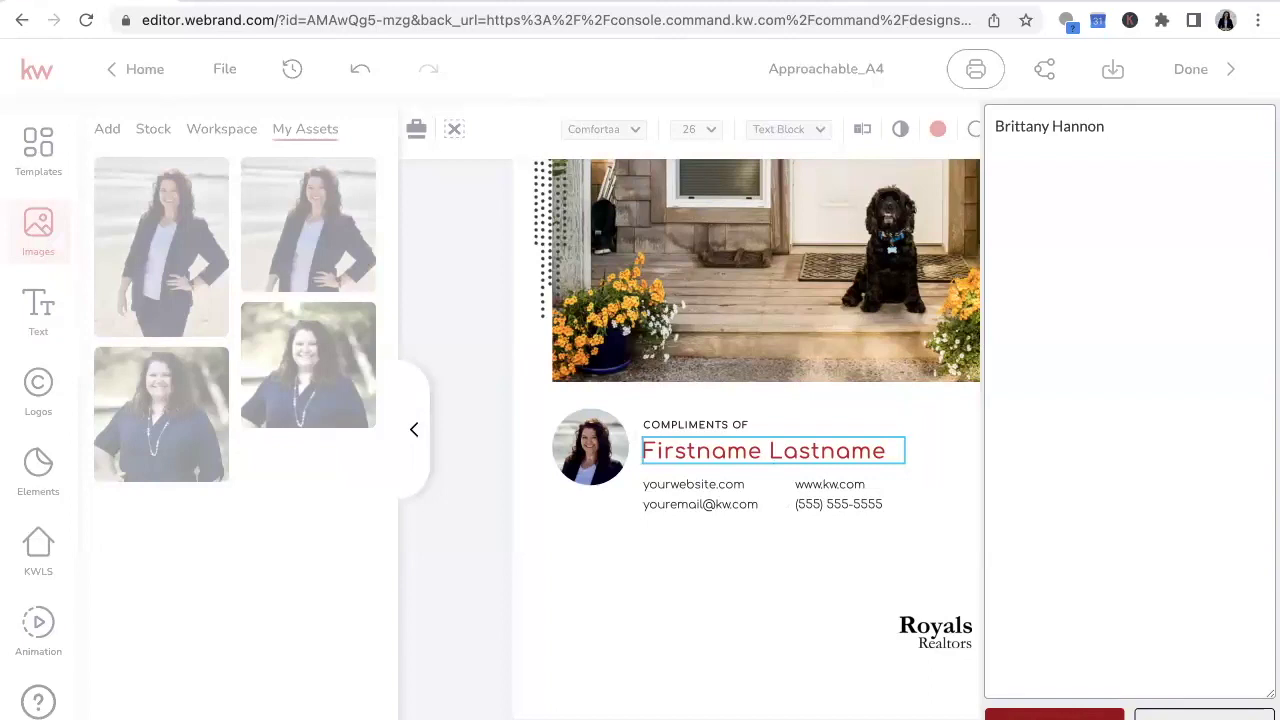
pyautogui.click(1054, 714)
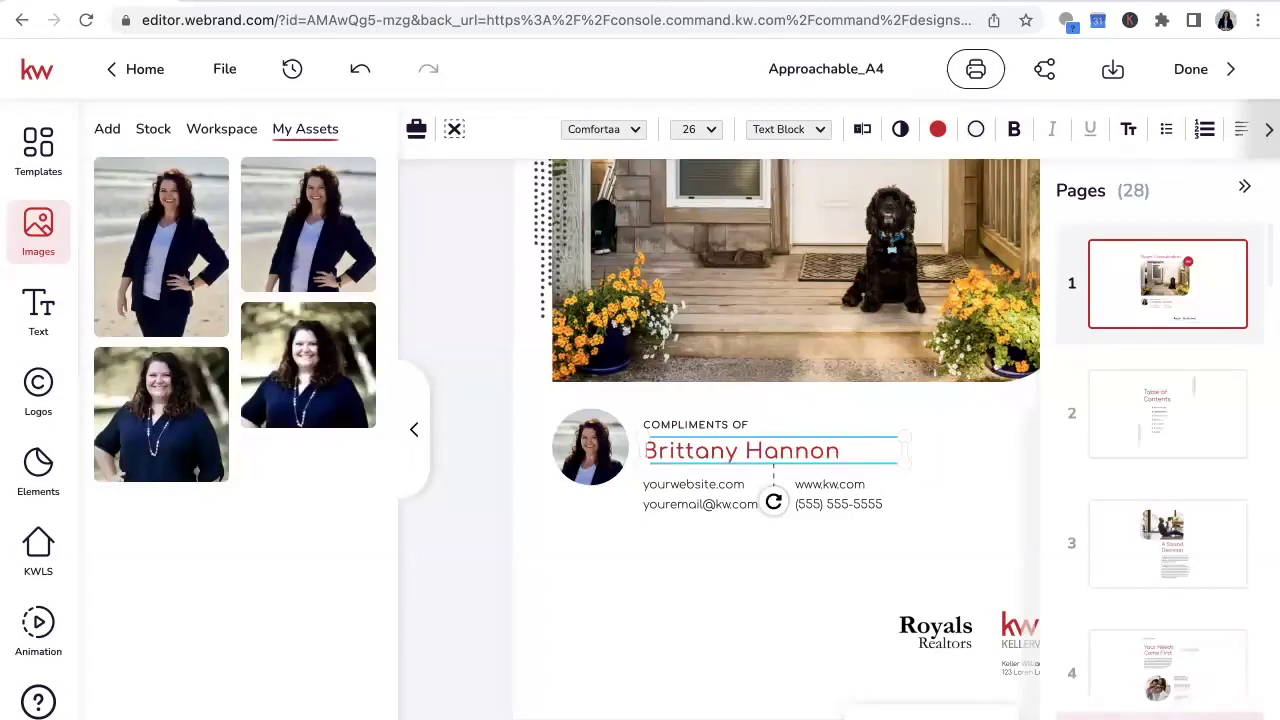
# Step: Select the website, email and phone text blocks, then the Royals Realtors logo
pyautogui.click(672, 487)
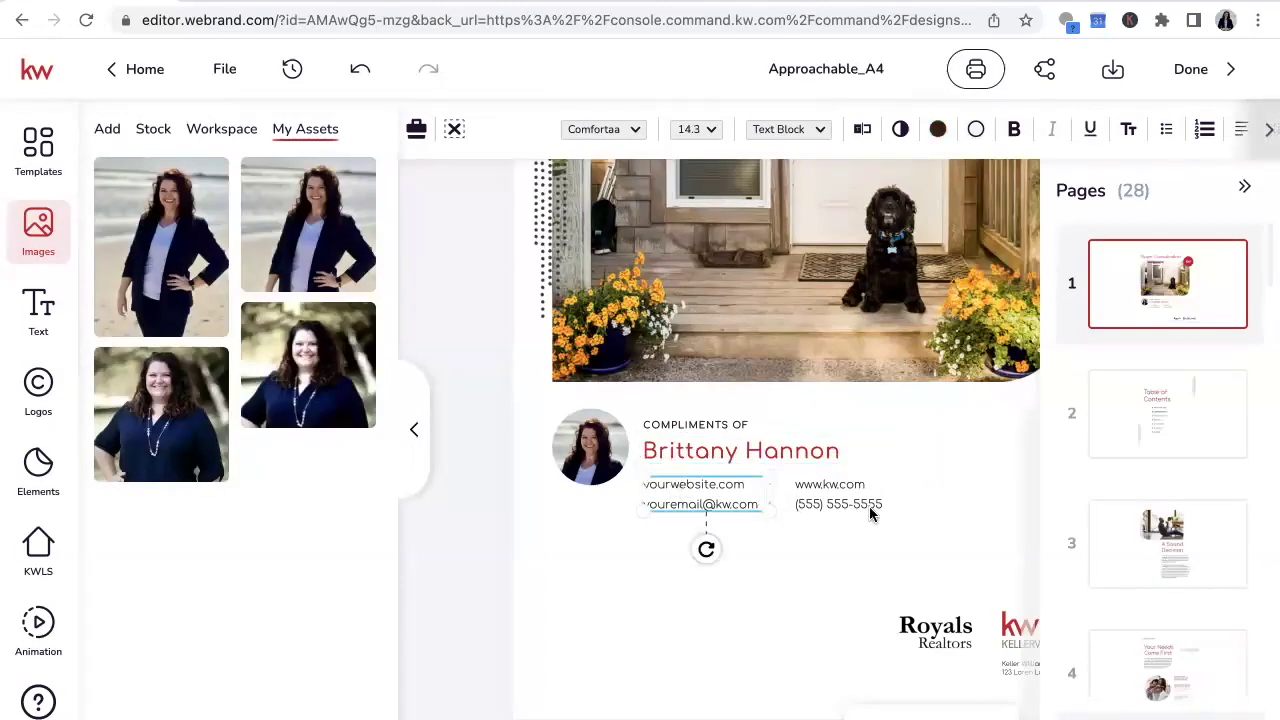
pyautogui.click(855, 486)
pyautogui.click(711, 484)
pyautogui.click(826, 488)
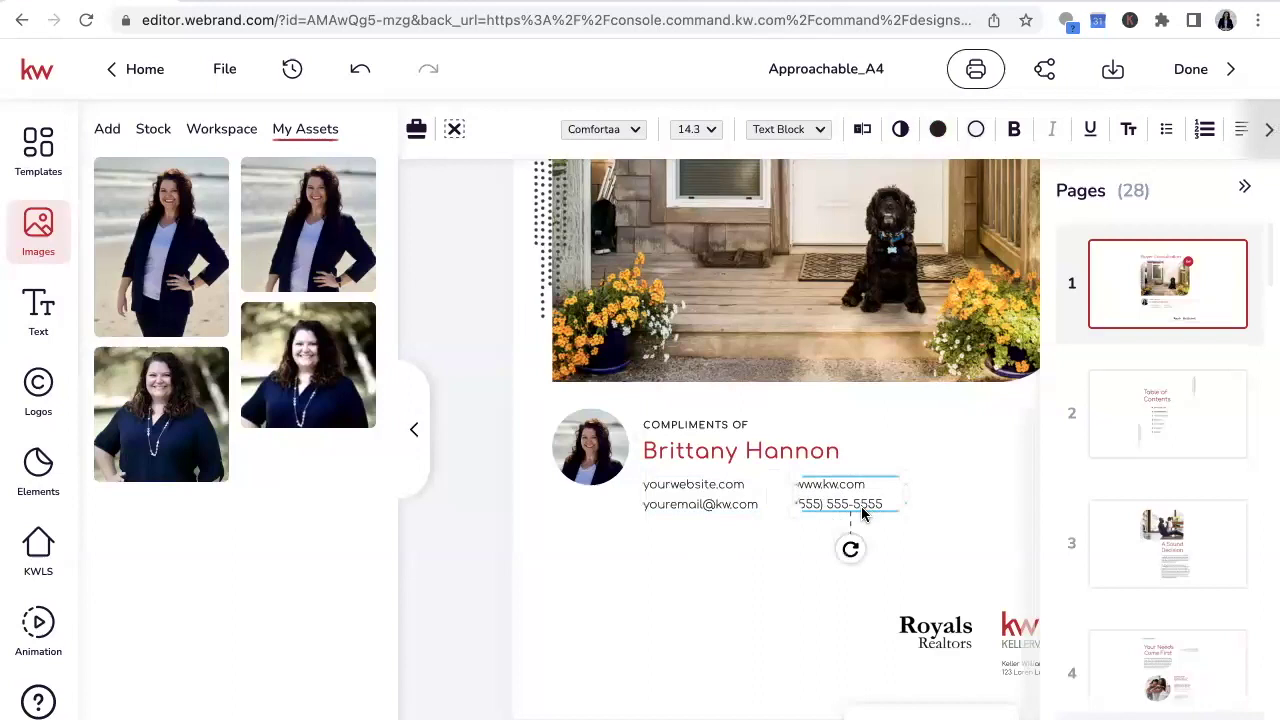
pyautogui.click(937, 638)
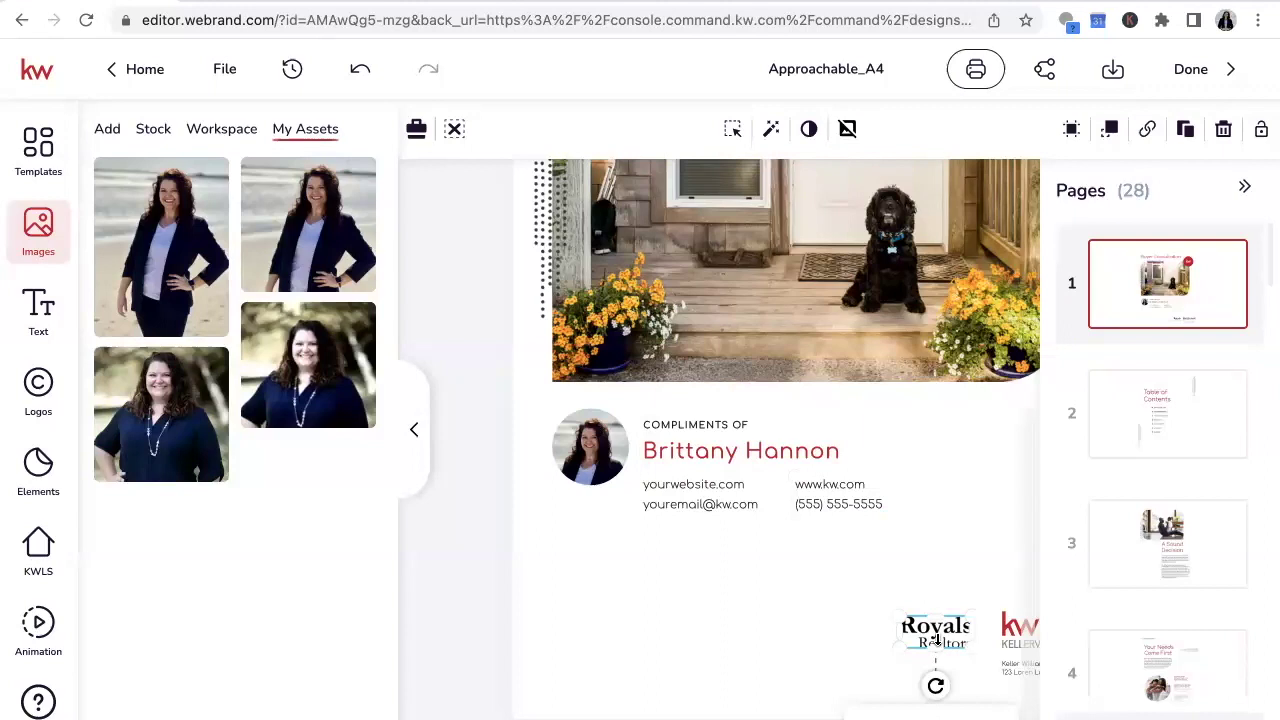
# Step: Place the agent's black diamond BH monogram from My Assets over the Royals Realtors logo, shrunk into the lower-right corner
pyautogui.click(38, 385)
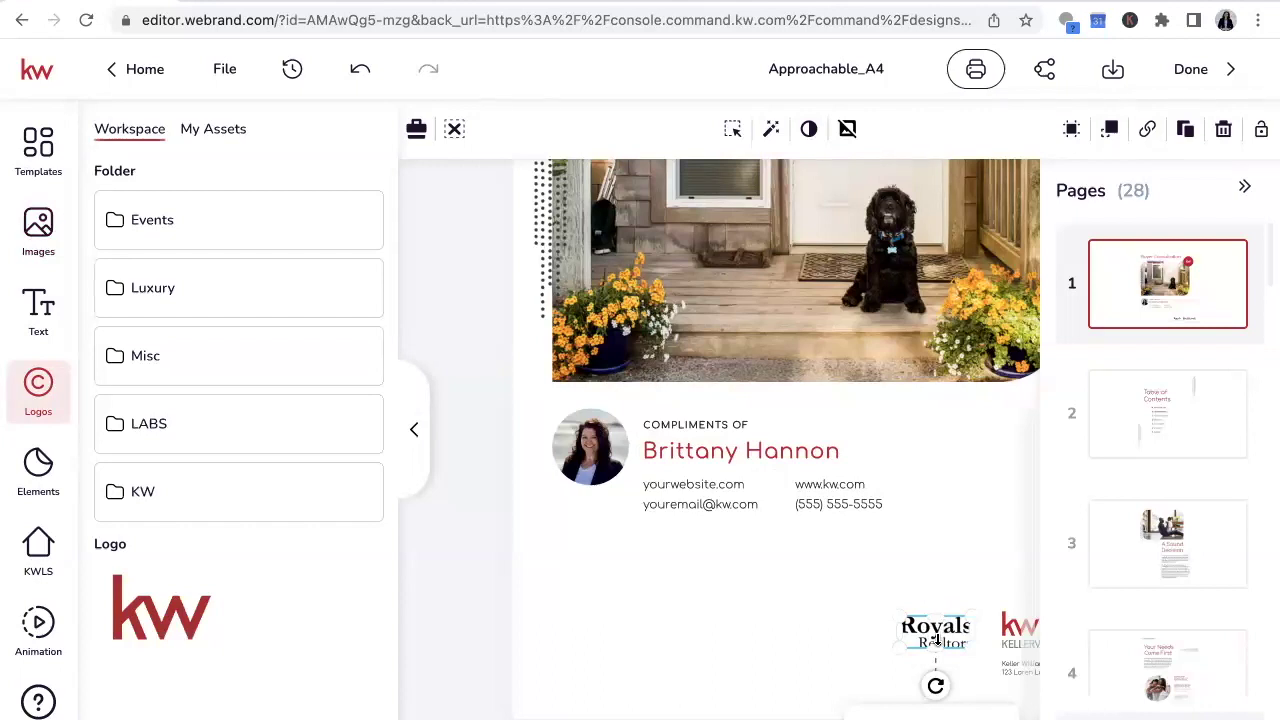
pyautogui.click(198, 126)
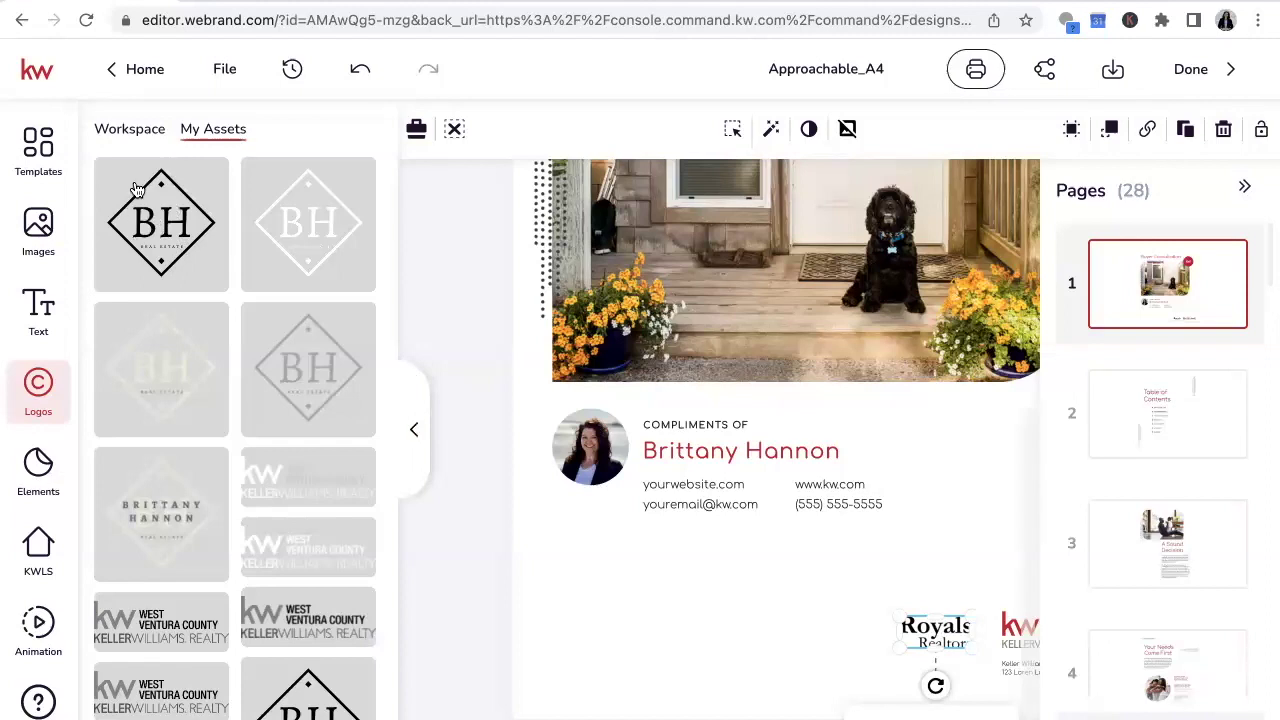
pyautogui.click(158, 234)
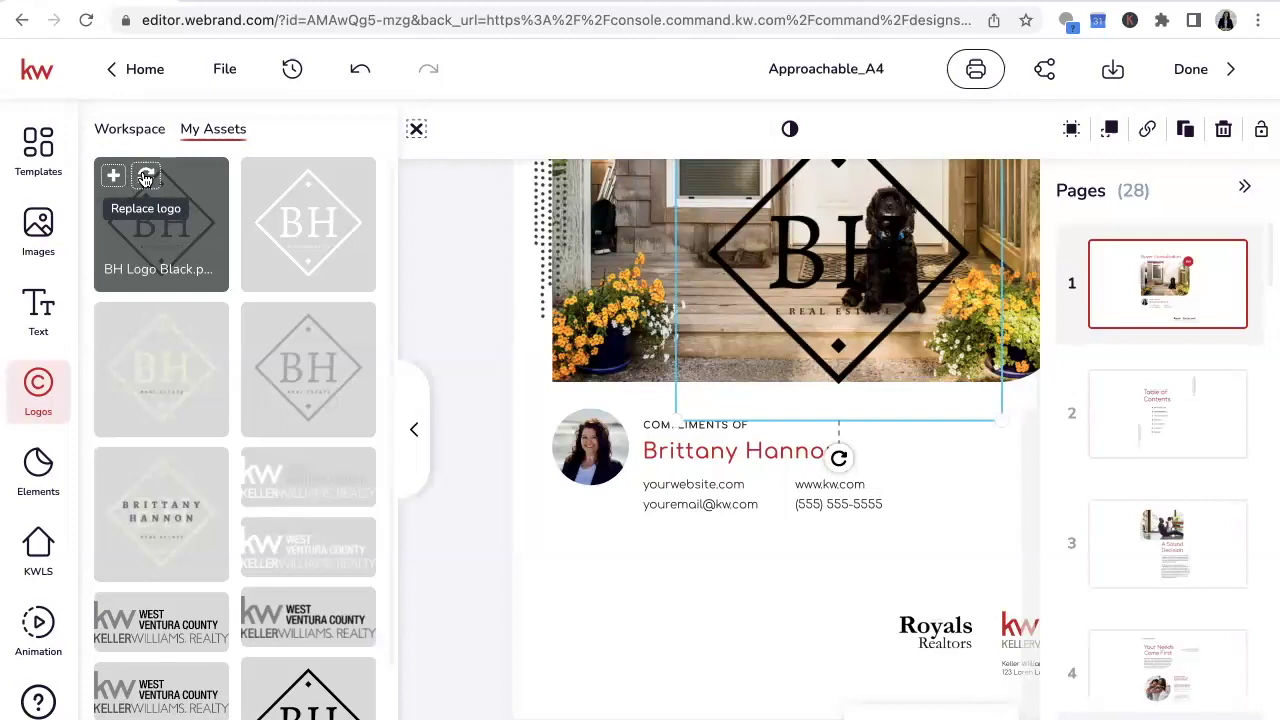
pyautogui.moveTo(884, 400); pyautogui.dragTo(943, 637)
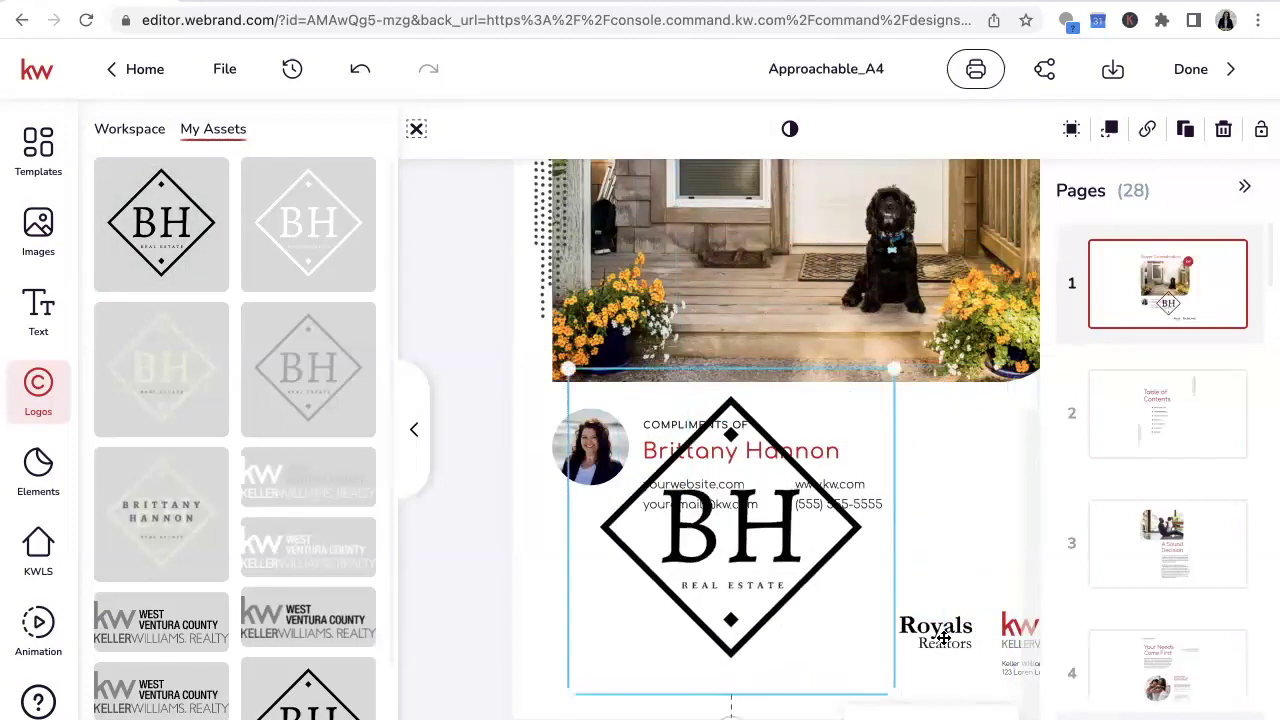
pyautogui.moveTo(766, 526); pyautogui.dragTo(932, 514)
pyautogui.moveTo(697, 373); pyautogui.dragTo(922, 594)
pyautogui.moveTo(966, 645); pyautogui.dragTo(922, 645)
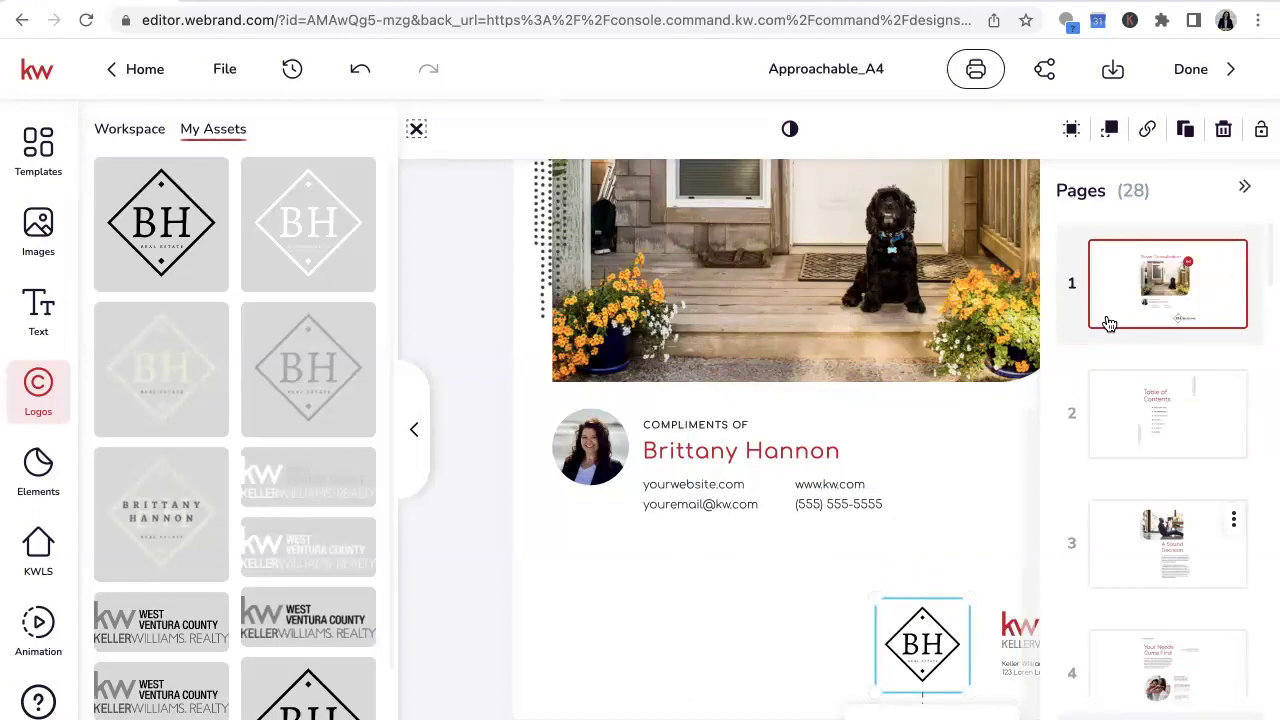
# Step: Collapse the Pages panel and select the DBA NAME placeholder logo
pyautogui.click(1246, 188)
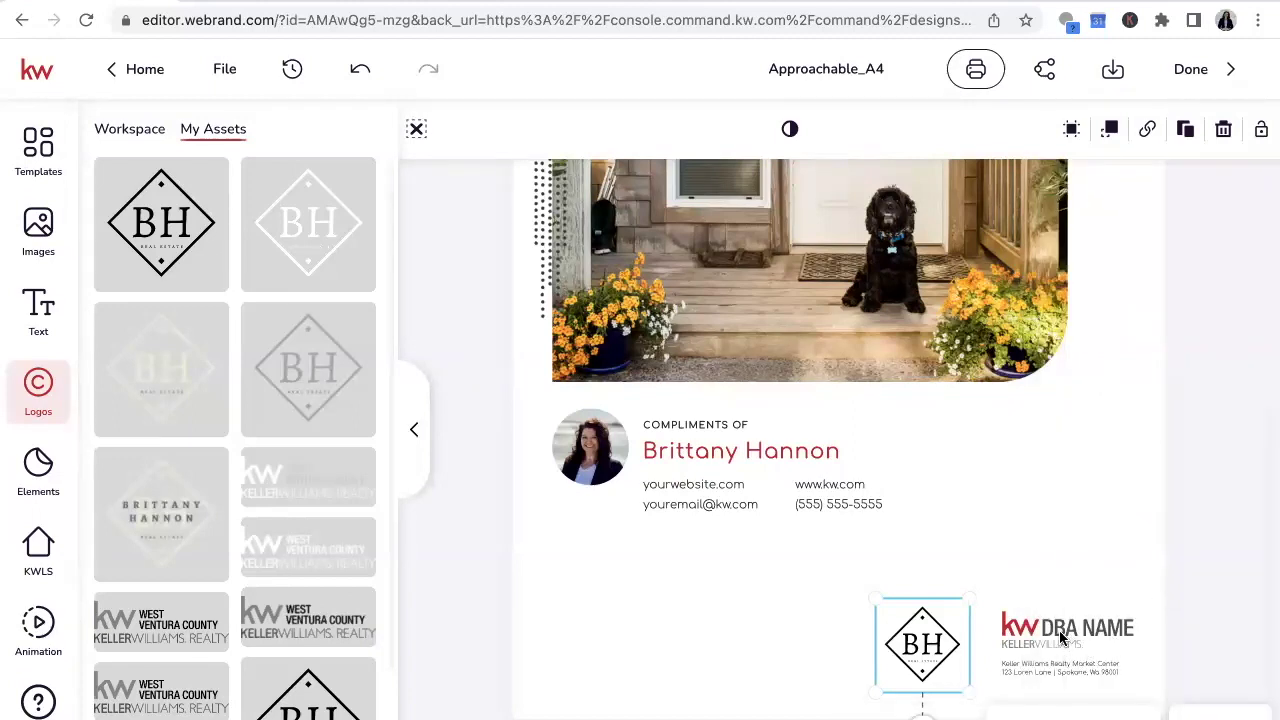
pyautogui.click(1063, 637)
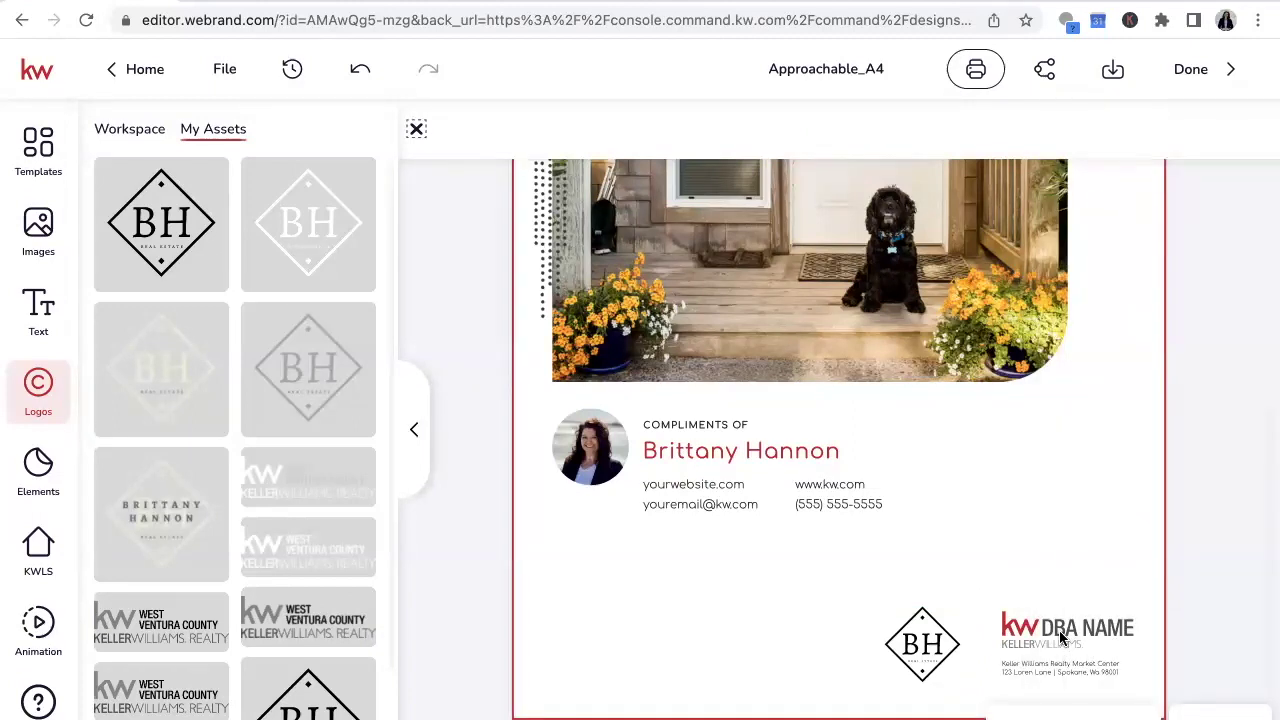
pyautogui.click(1029, 627)
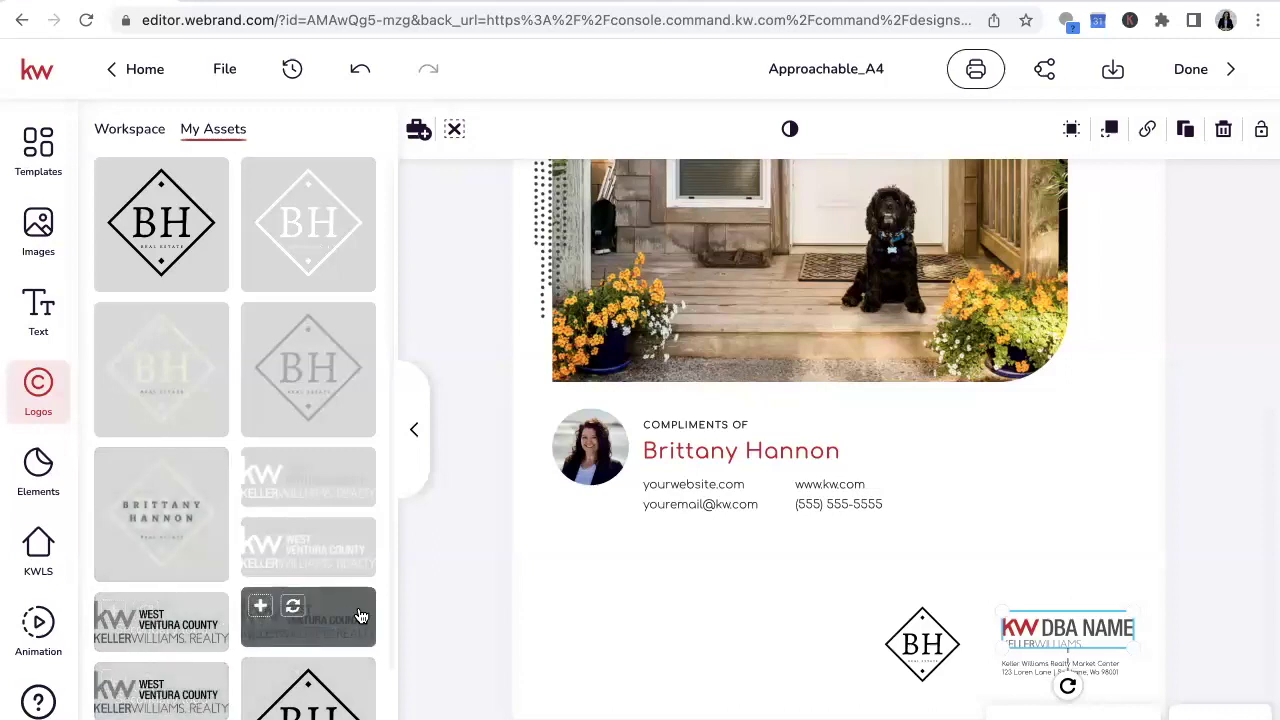
# Step: Swap the DBA NAME placeholder for the West Ventura County Keller Williams logo, then select the office address text
pyautogui.click(292, 609)
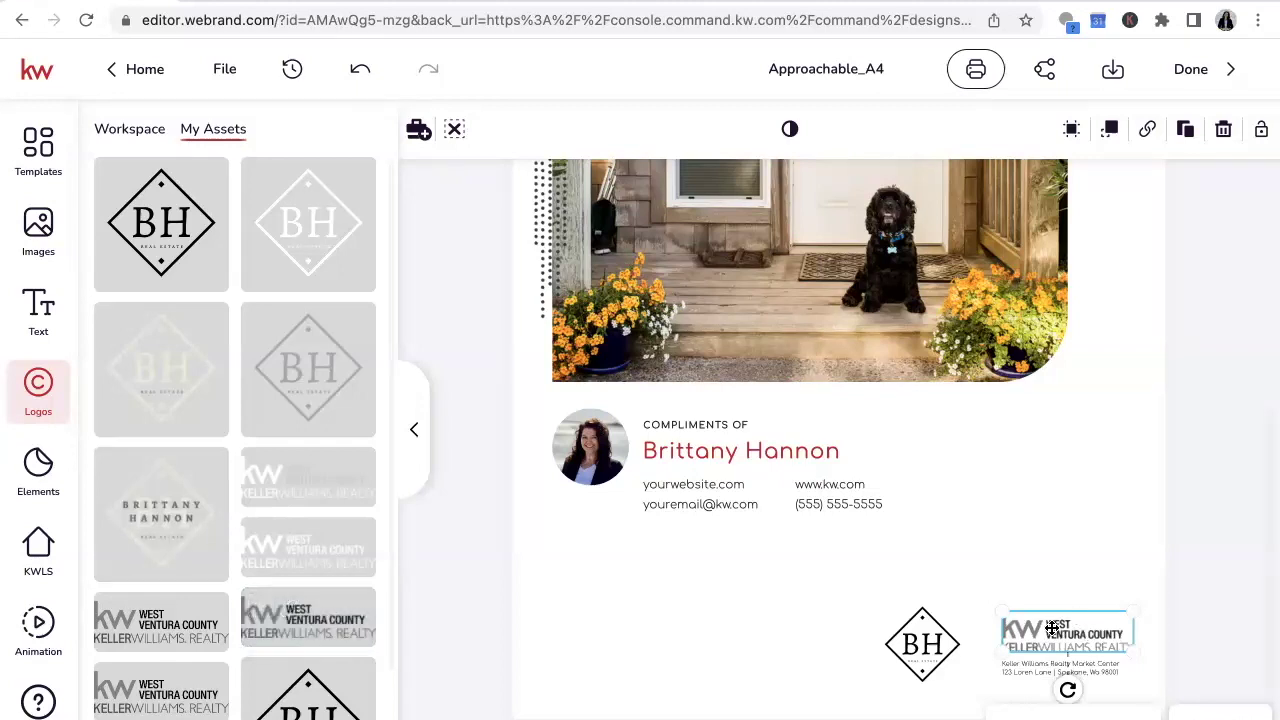
pyautogui.click(1055, 568)
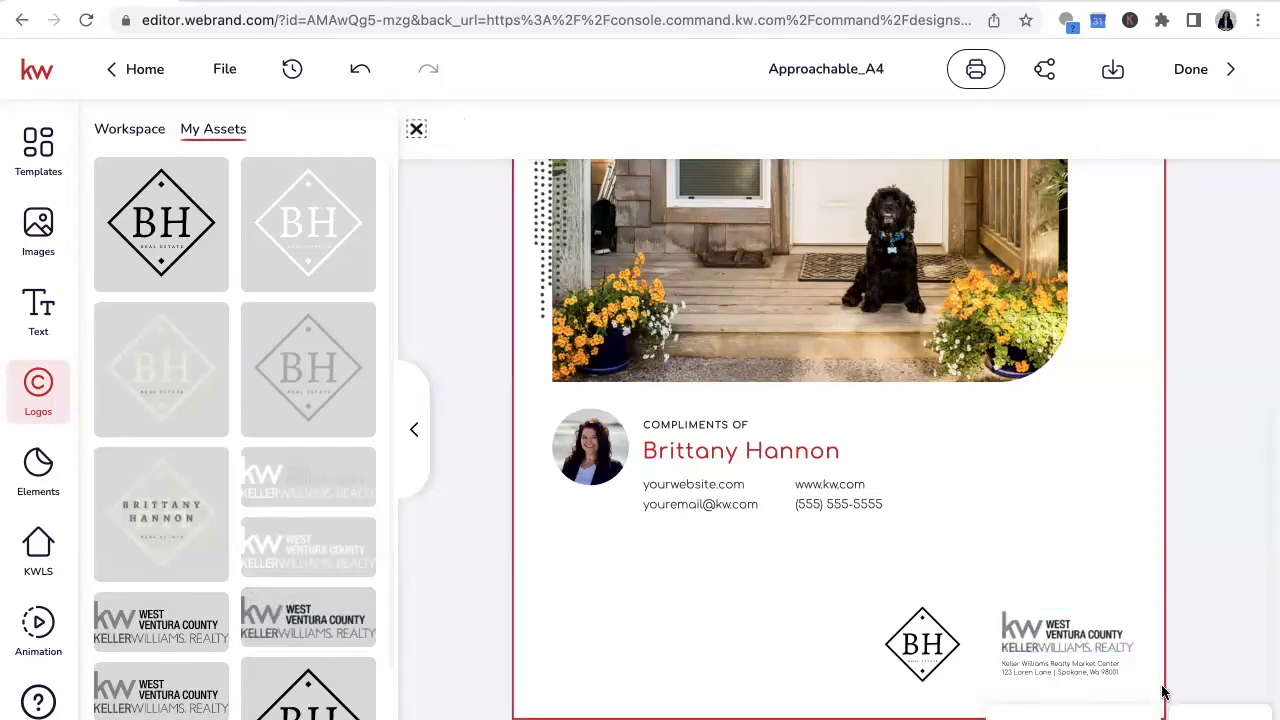
pyautogui.click(1093, 677)
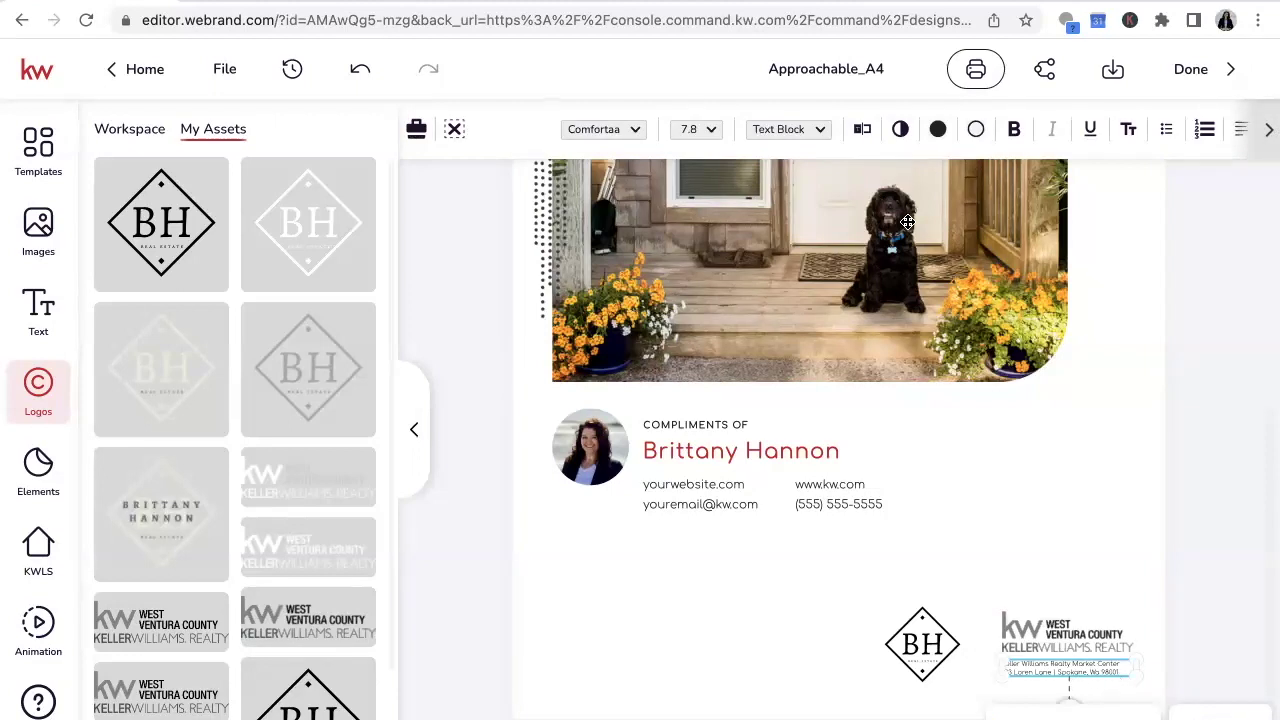
# Step: Replace the office text with 'West Ventura County' and the office's street address on a second line
pyautogui.click(861, 134)
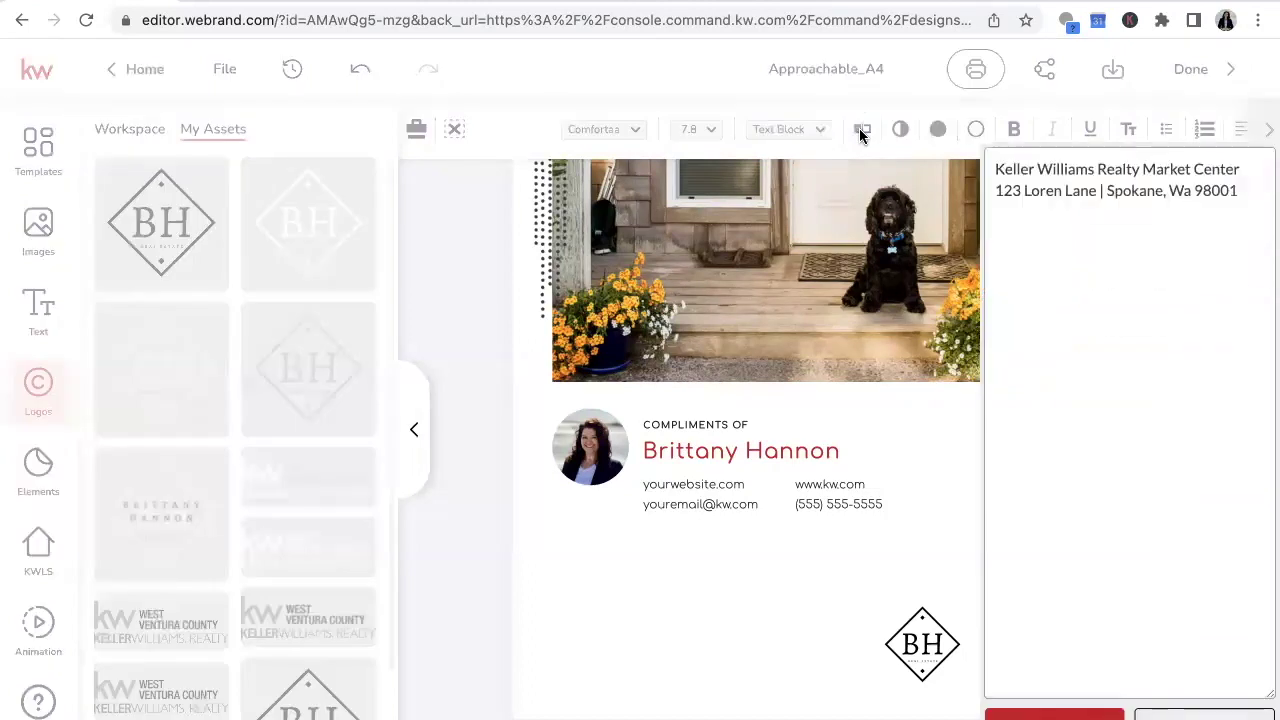
pyautogui.moveTo(1240, 150); pyautogui.dragTo(1094, 126)
pyautogui.write('W')
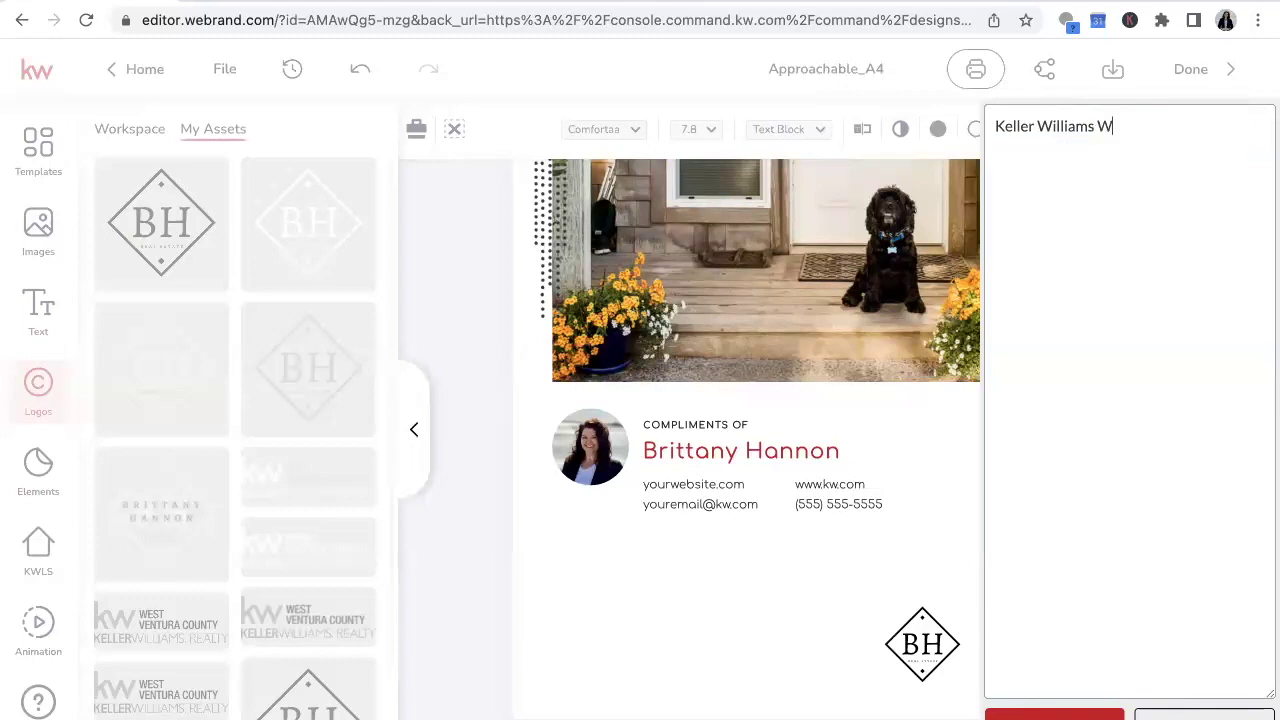
pyautogui.write('est Ventura County')
pyautogui.press('Return')
pyautogui.write('2741 Park View')
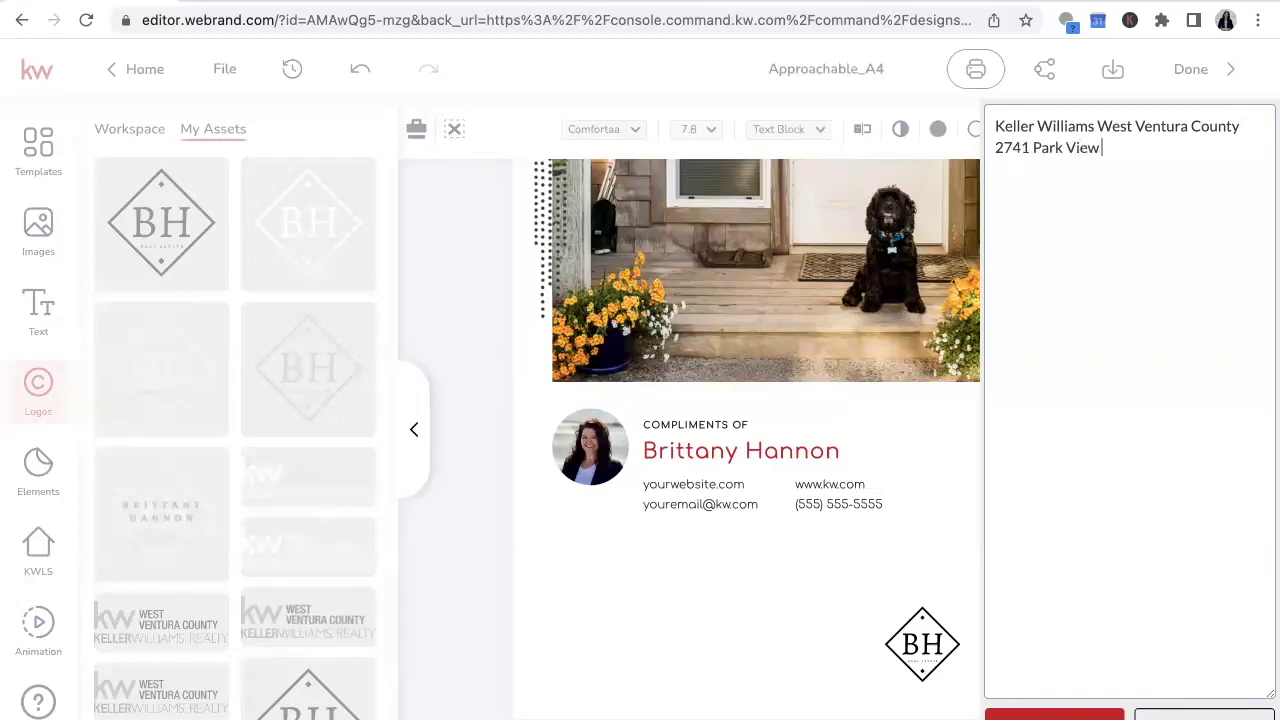
pyautogui.write(' Ct | Oxnard, CA 93036')
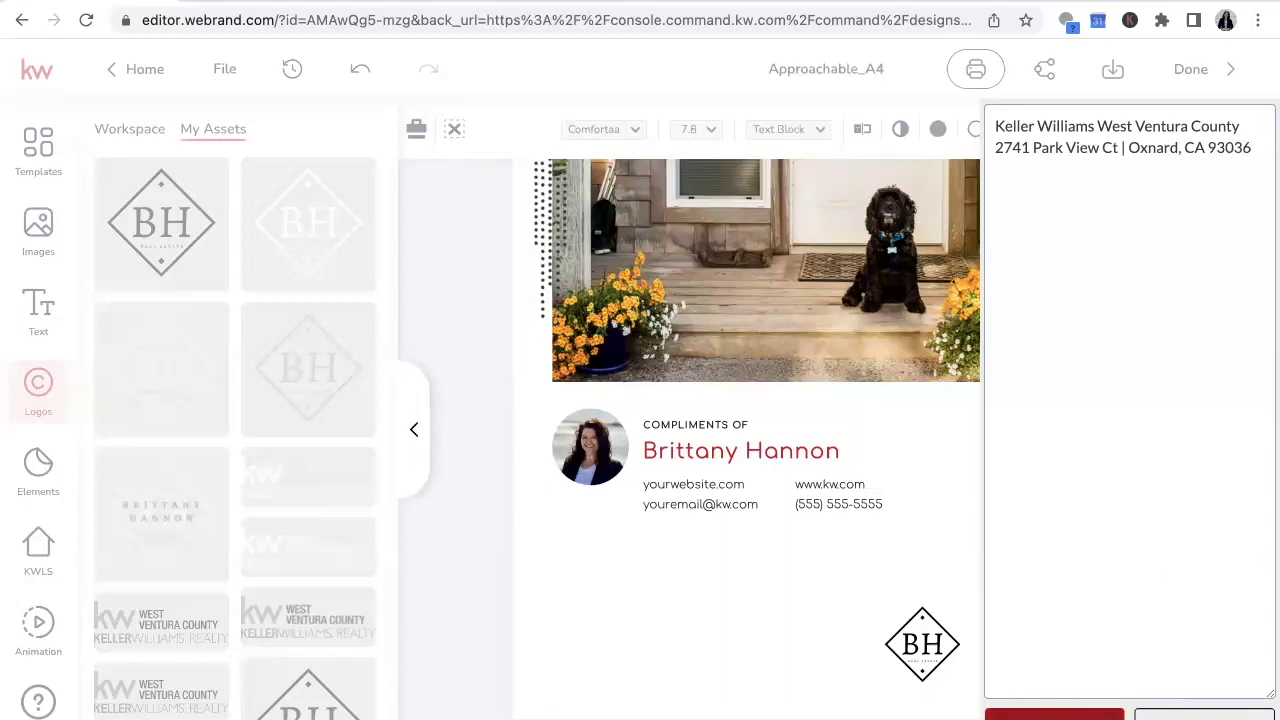
pyautogui.click(1054, 715)
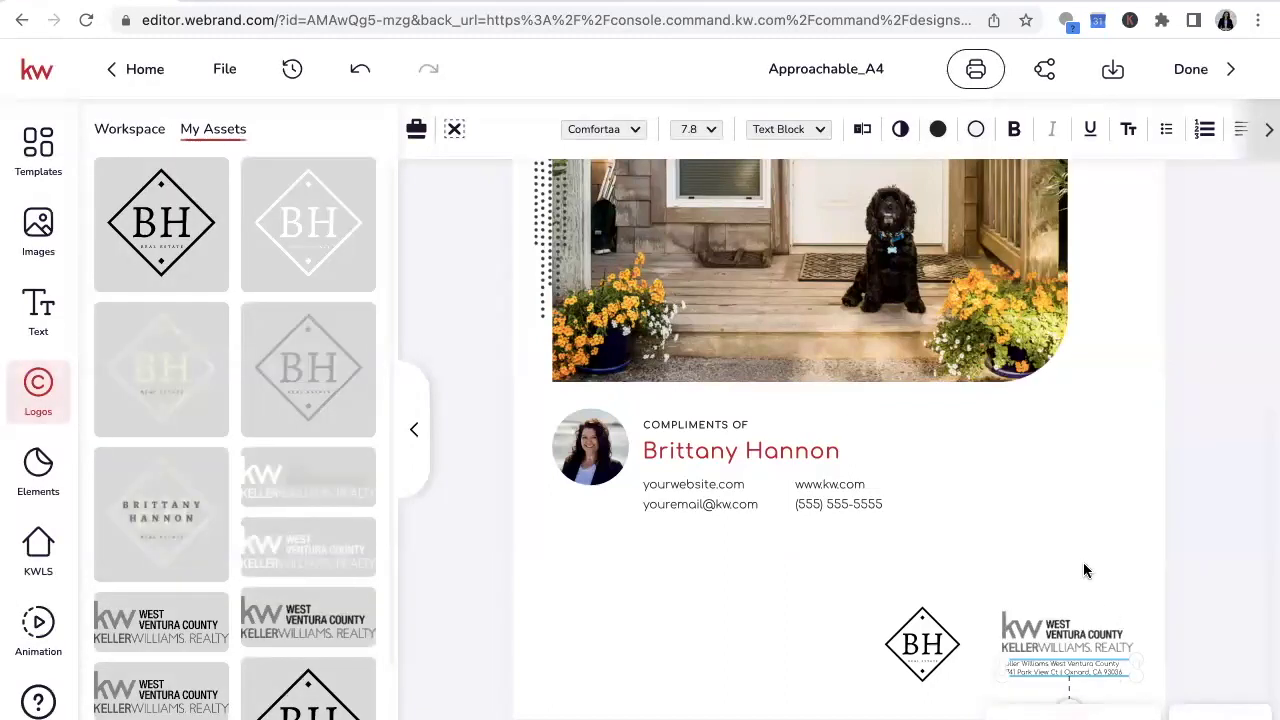
pyautogui.click(1084, 565)
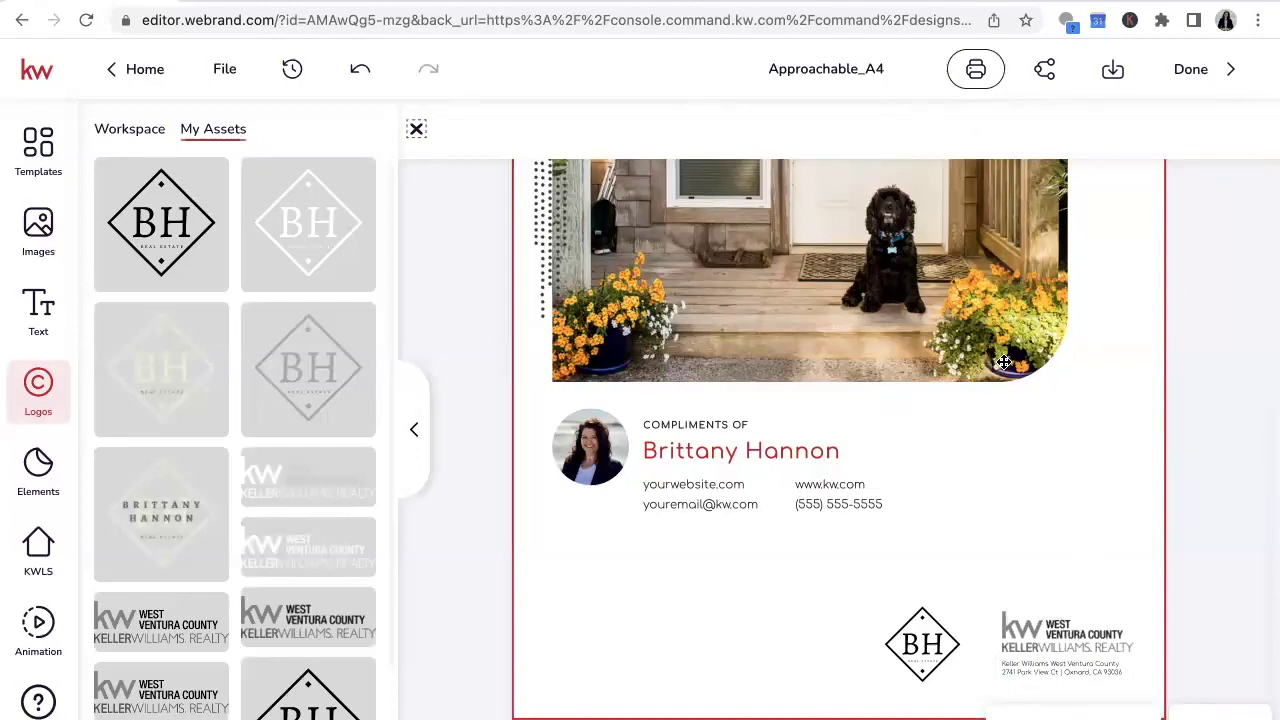
# Step: Bring up page 2, the Table of Contents, from the Pages panel
pyautogui.scroll(5, 866, 289)
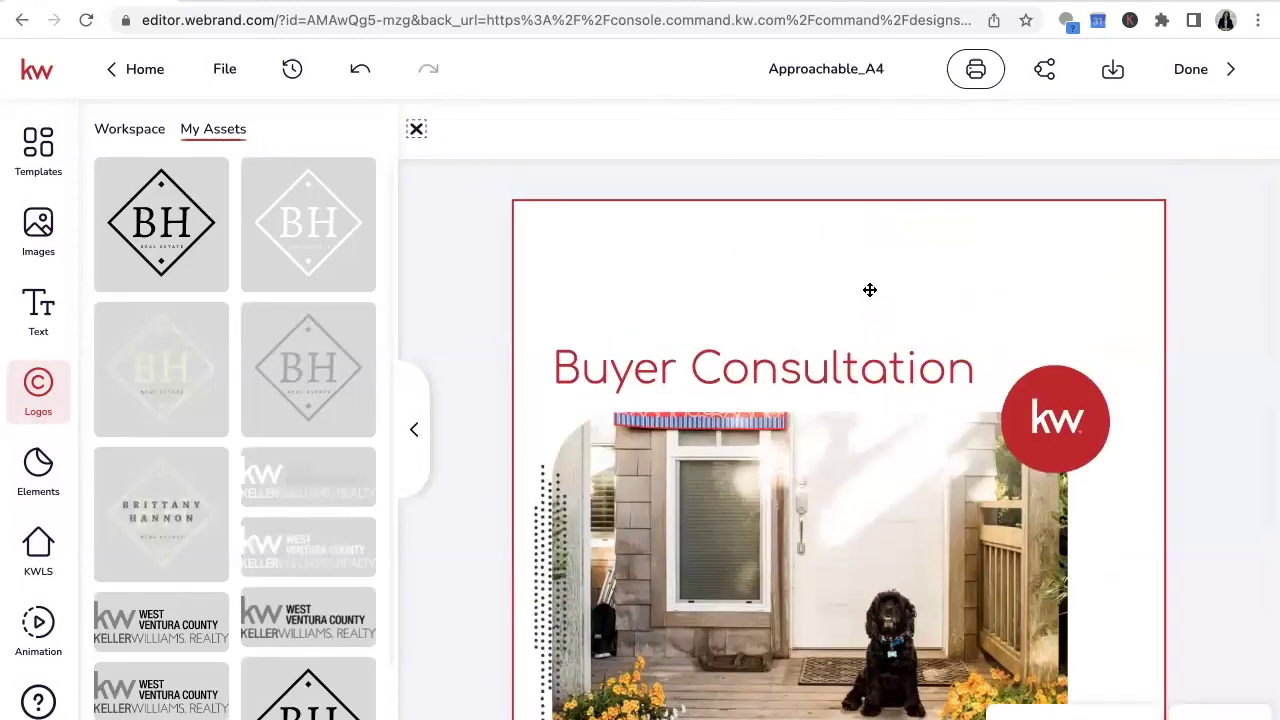
pyautogui.scroll(-3, 869, 289)
pyautogui.scroll(-3, 849, 296)
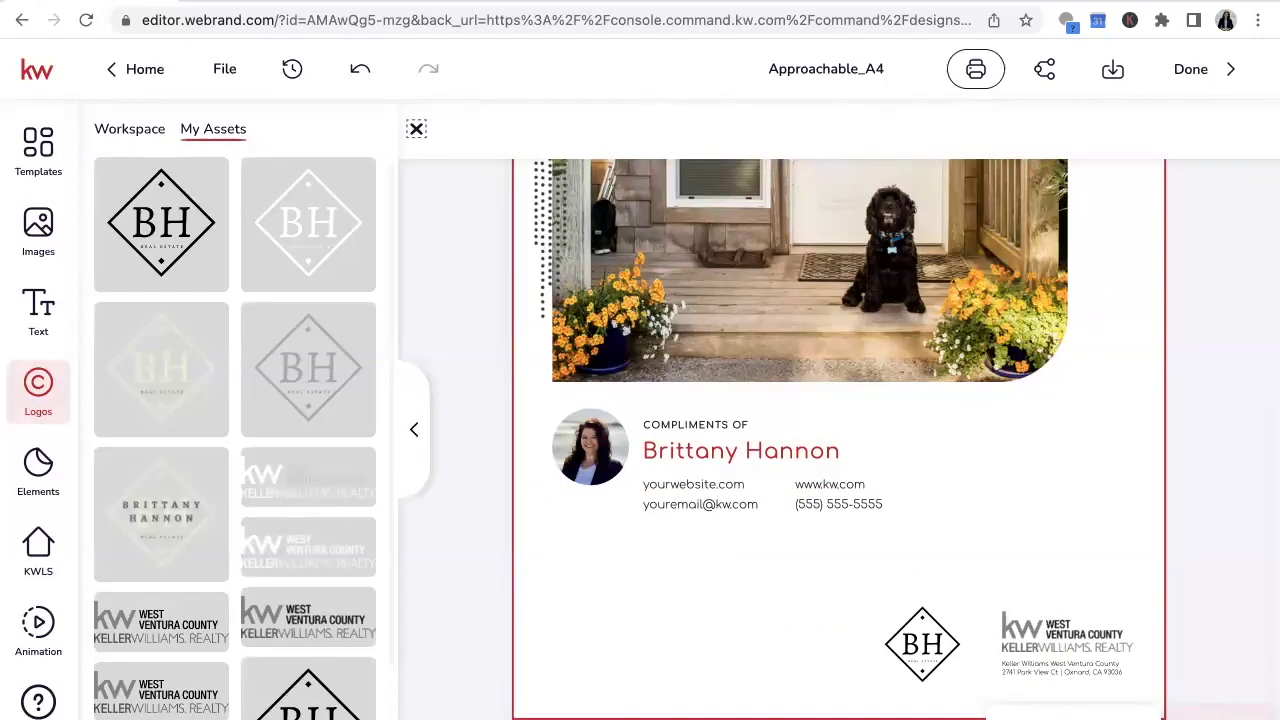
pyautogui.moveTo(1202, 332)
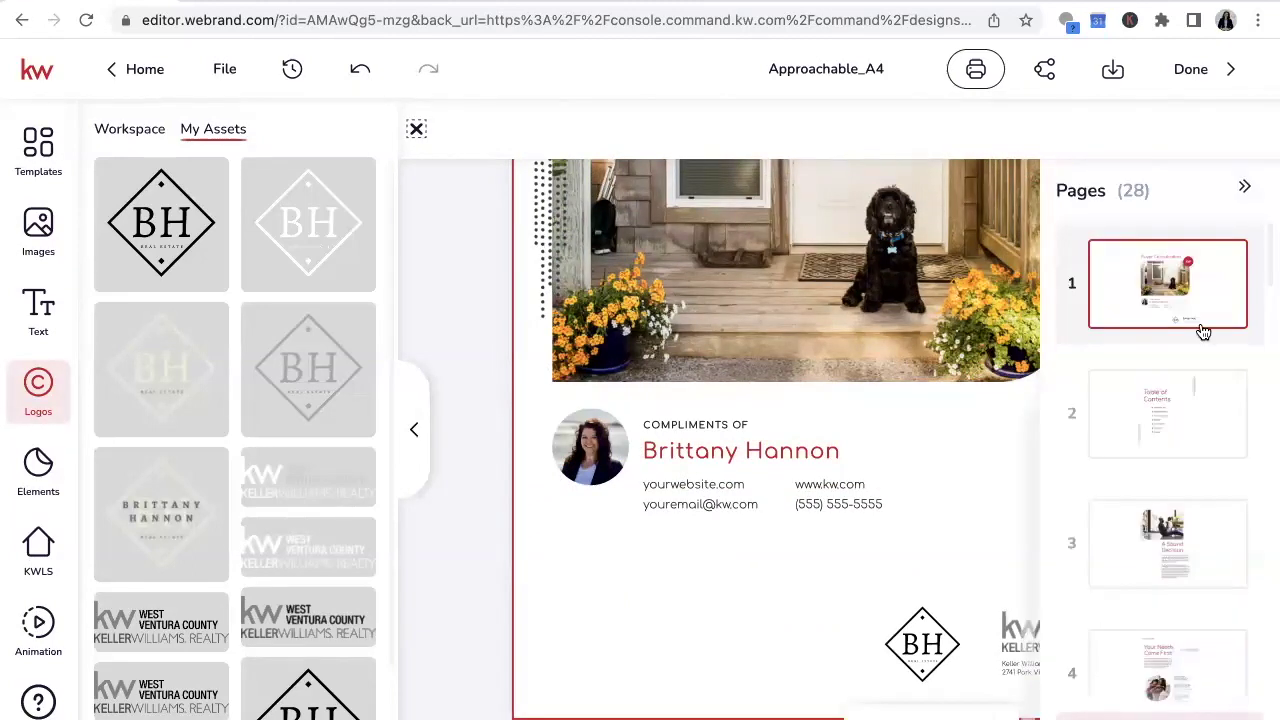
pyautogui.click(1155, 427)
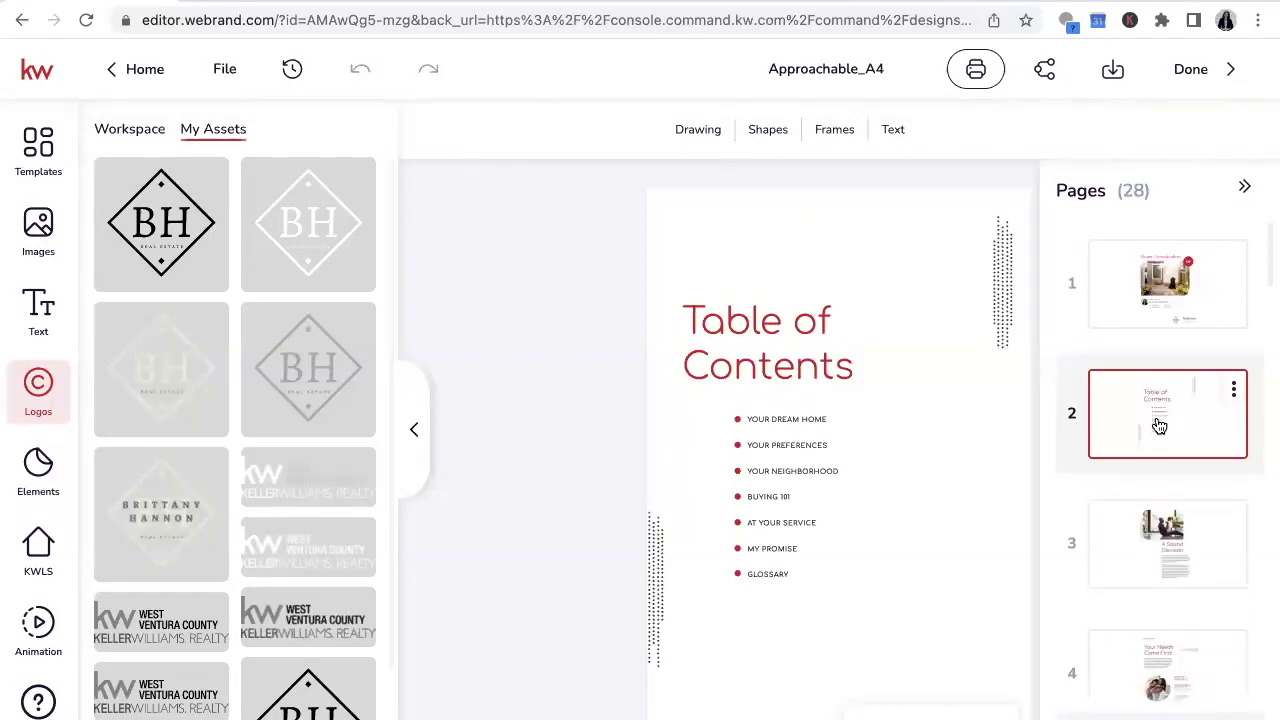
# Step: Delete the Table of Contents page
pyautogui.click(1233, 392)
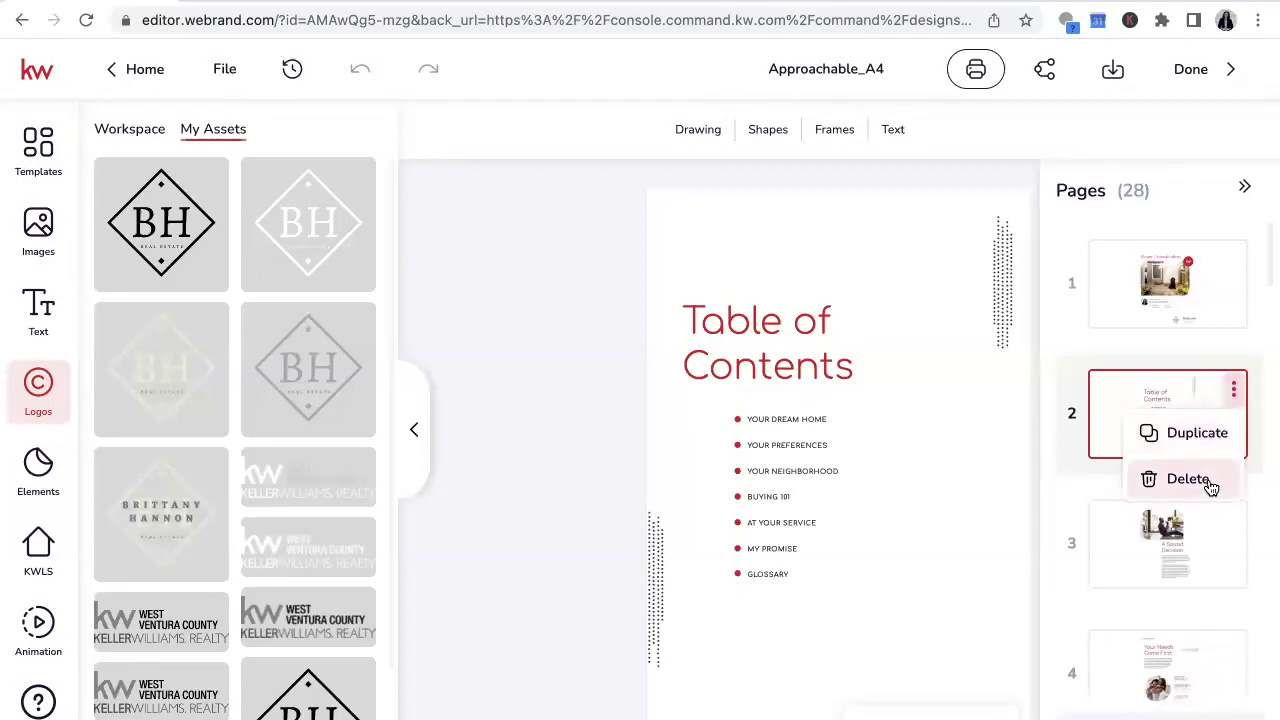
pyautogui.click(1206, 484)
pyautogui.click(610, 467)
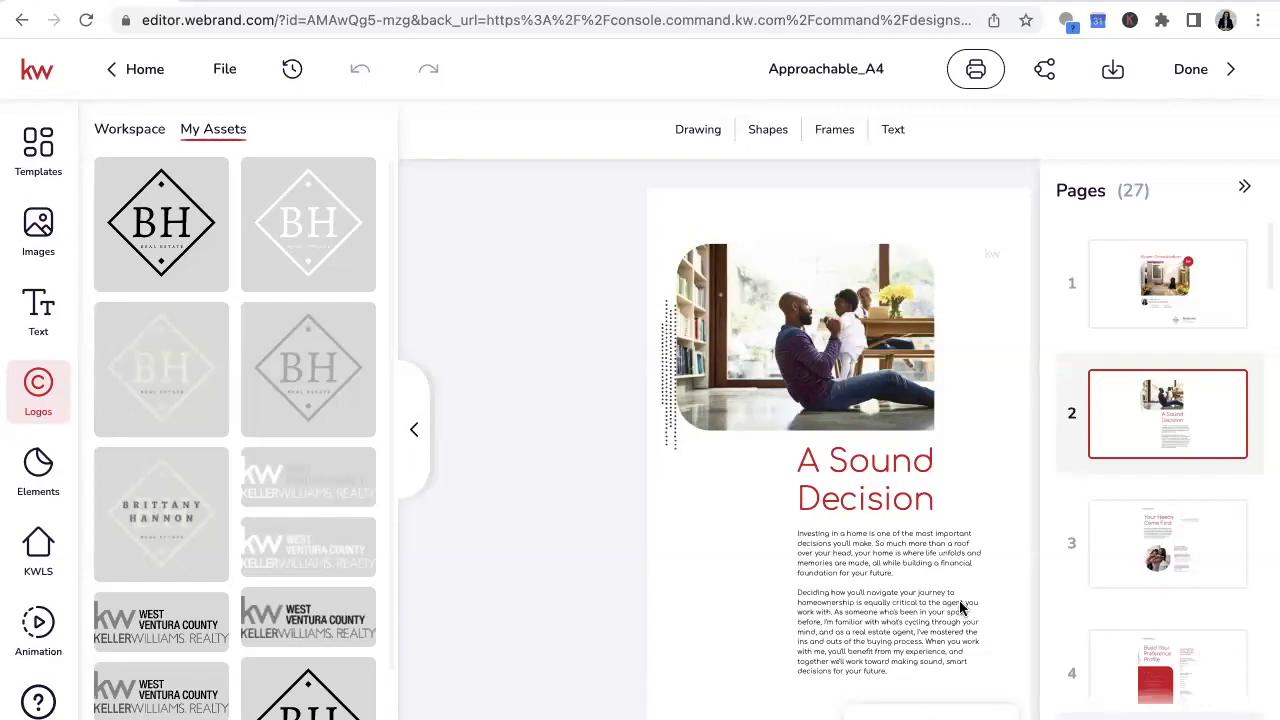
# Step: Delete the A Sound Decision page, now page 2
pyautogui.click(1173, 540)
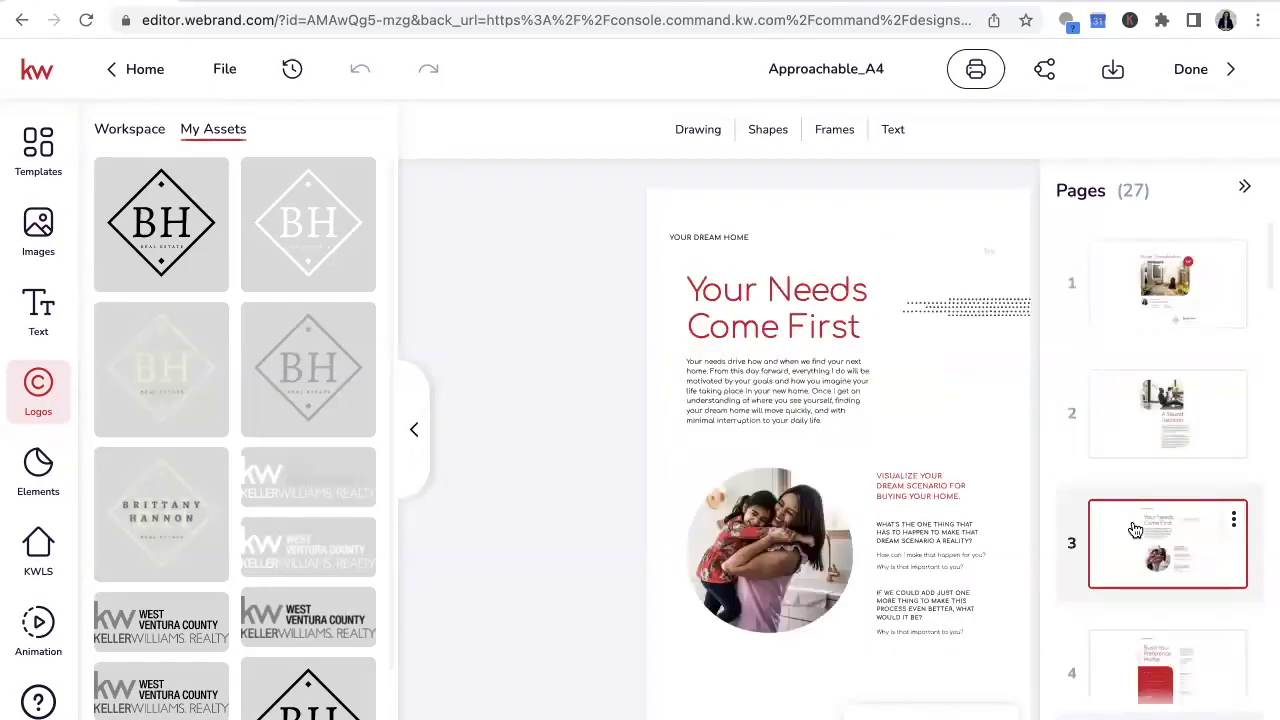
pyautogui.click(1193, 415)
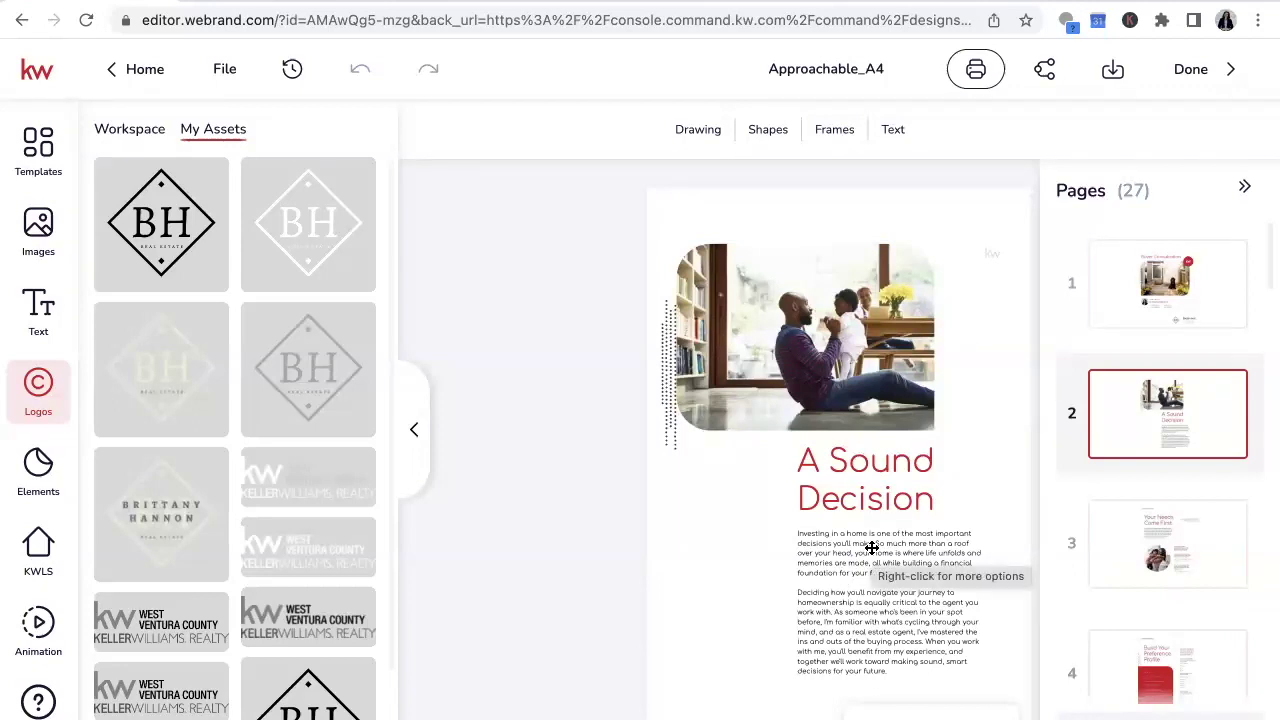
pyautogui.click(1229, 392)
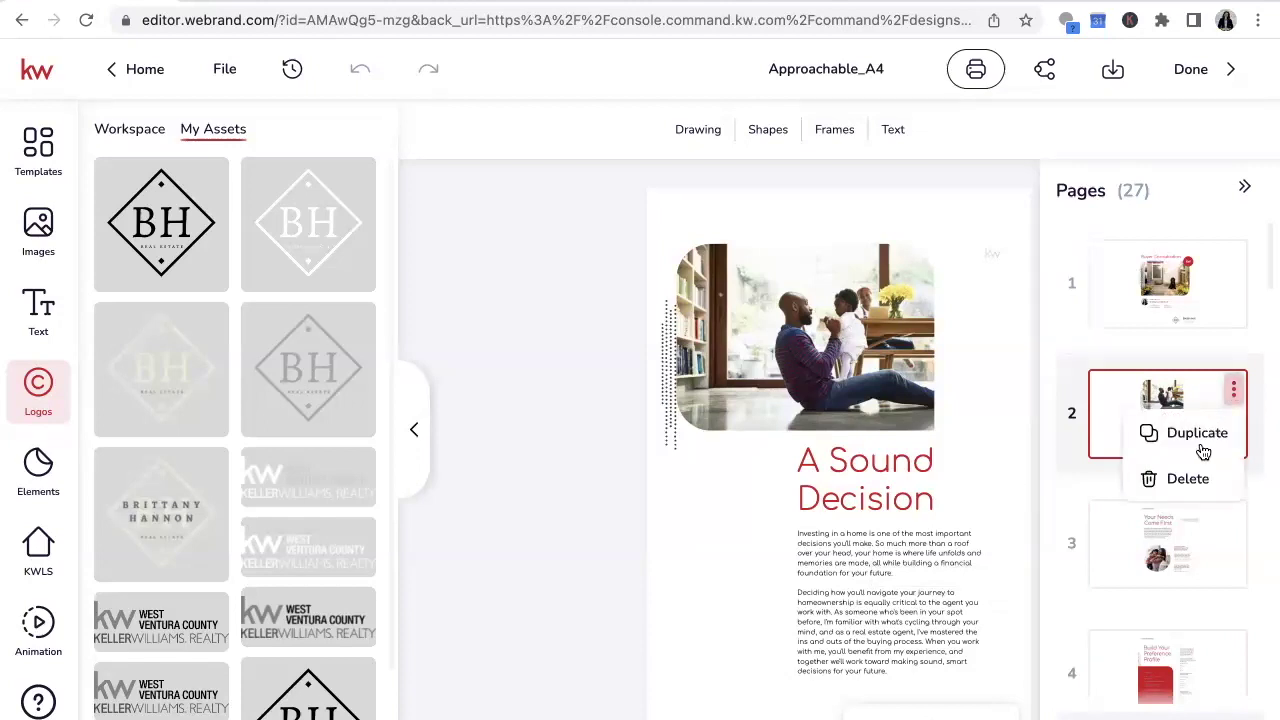
pyautogui.click(1192, 484)
pyautogui.click(611, 466)
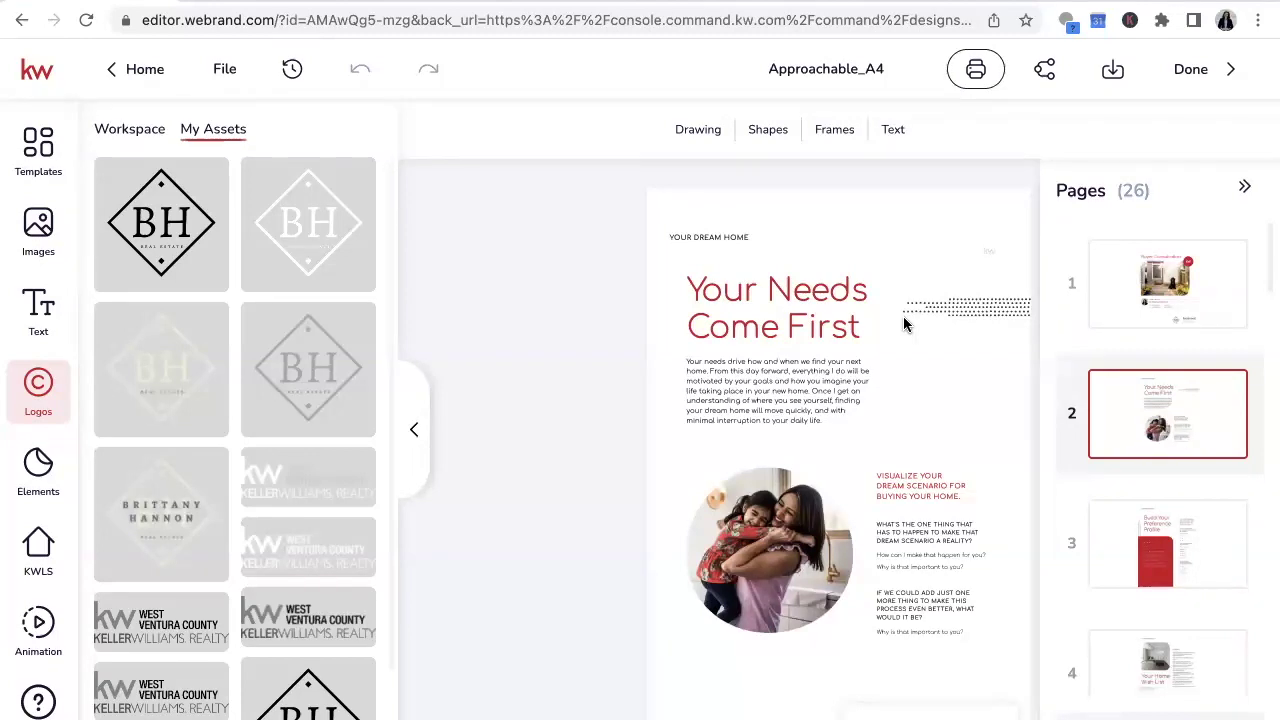
# Step: Delete the Build Your Preference Profile page at position 3
pyautogui.moveTo(1185, 565)
pyautogui.click(1172, 544)
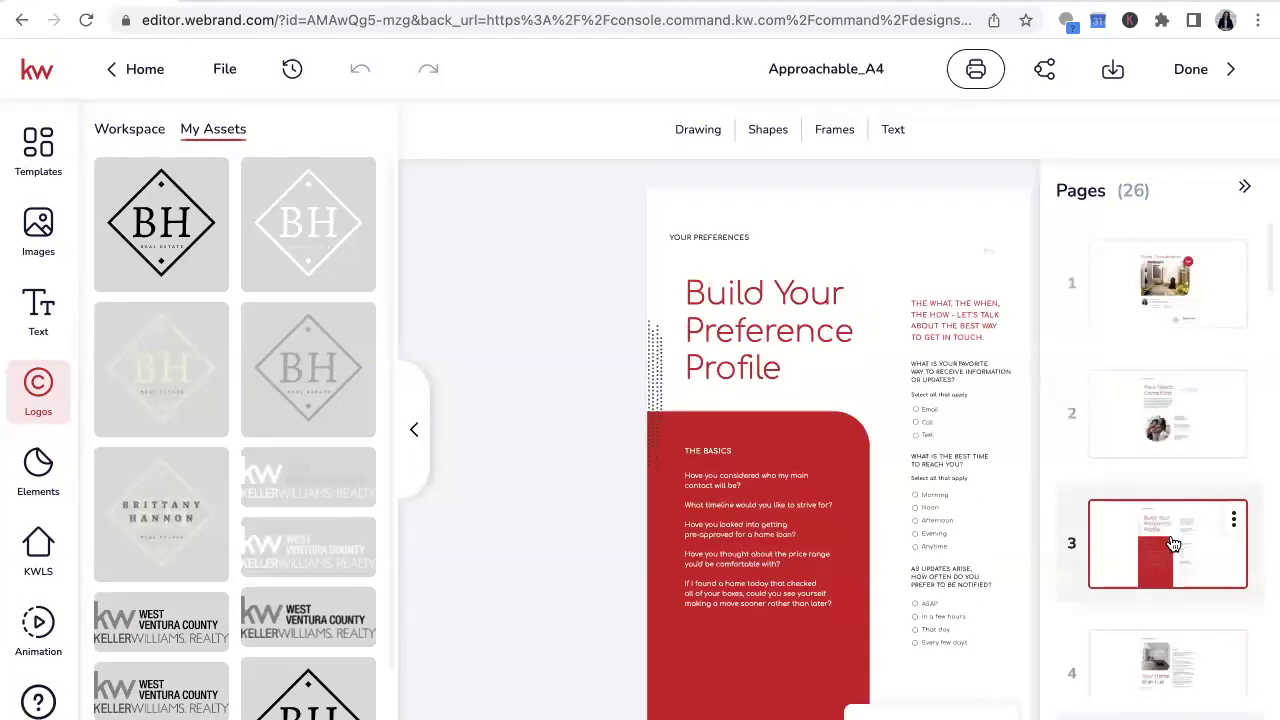
pyautogui.scroll(-1, 1172, 544)
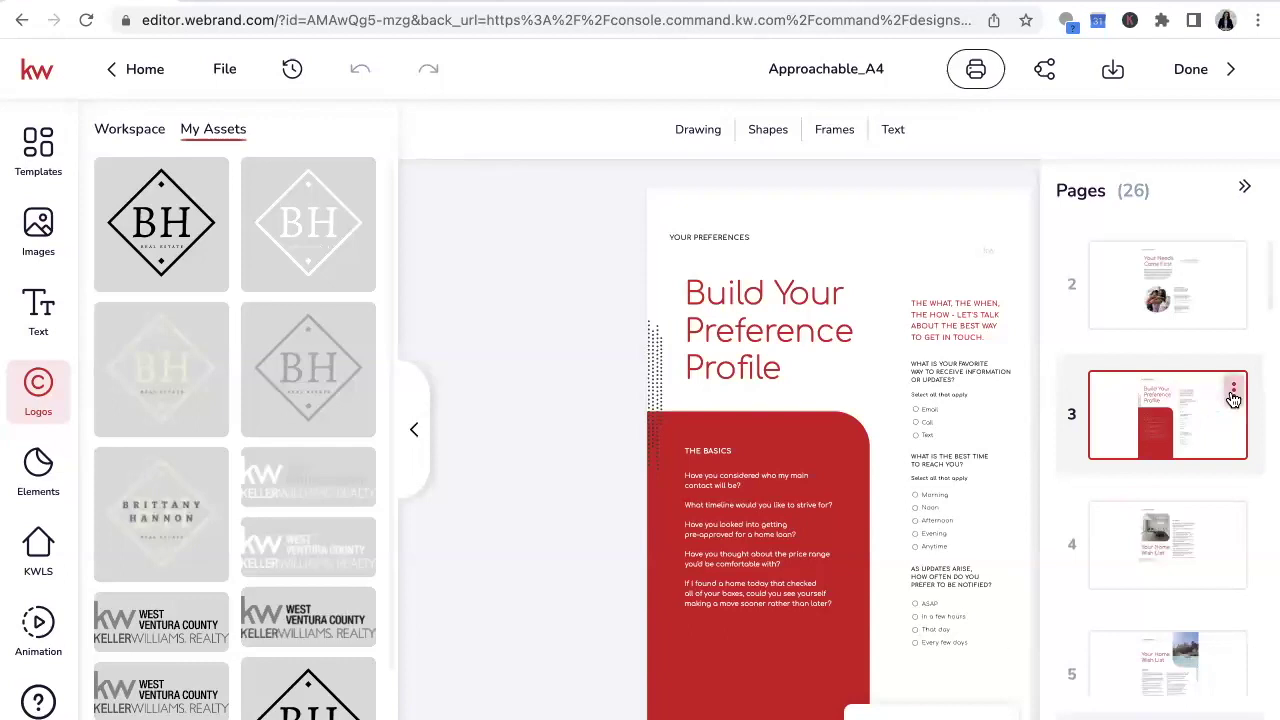
pyautogui.click(1234, 397)
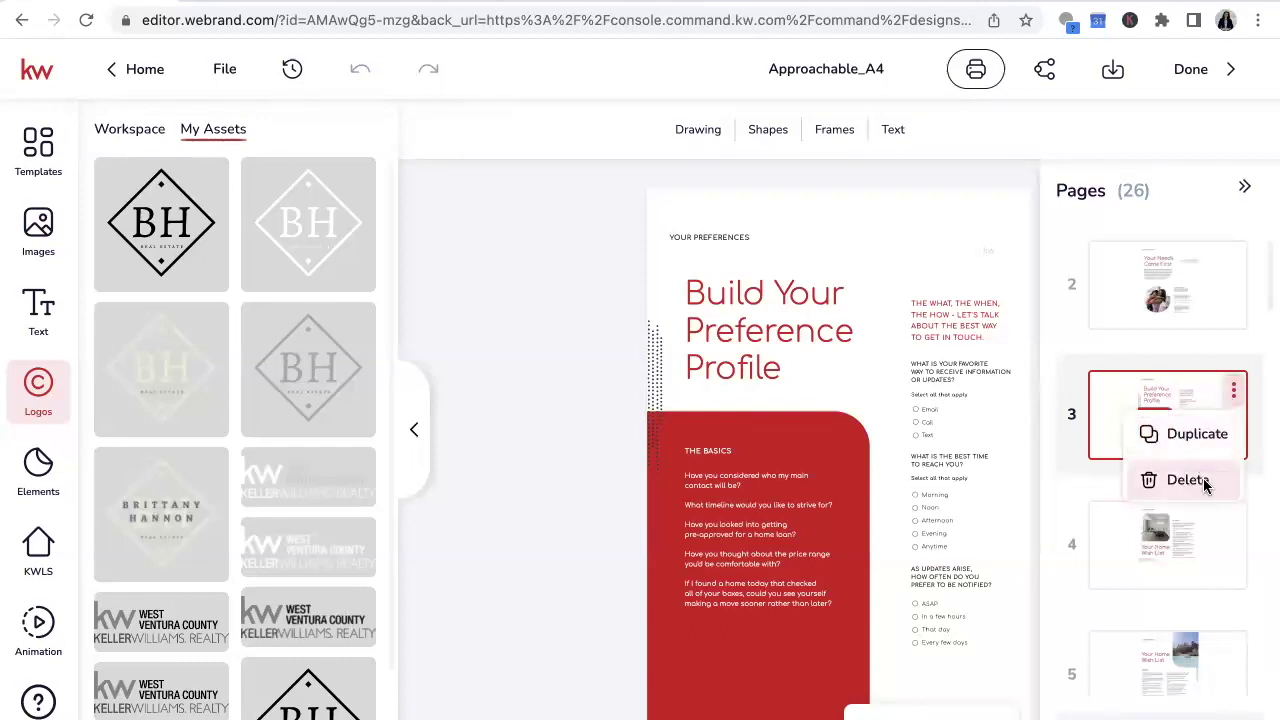
pyautogui.click(1205, 483)
pyautogui.click(594, 477)
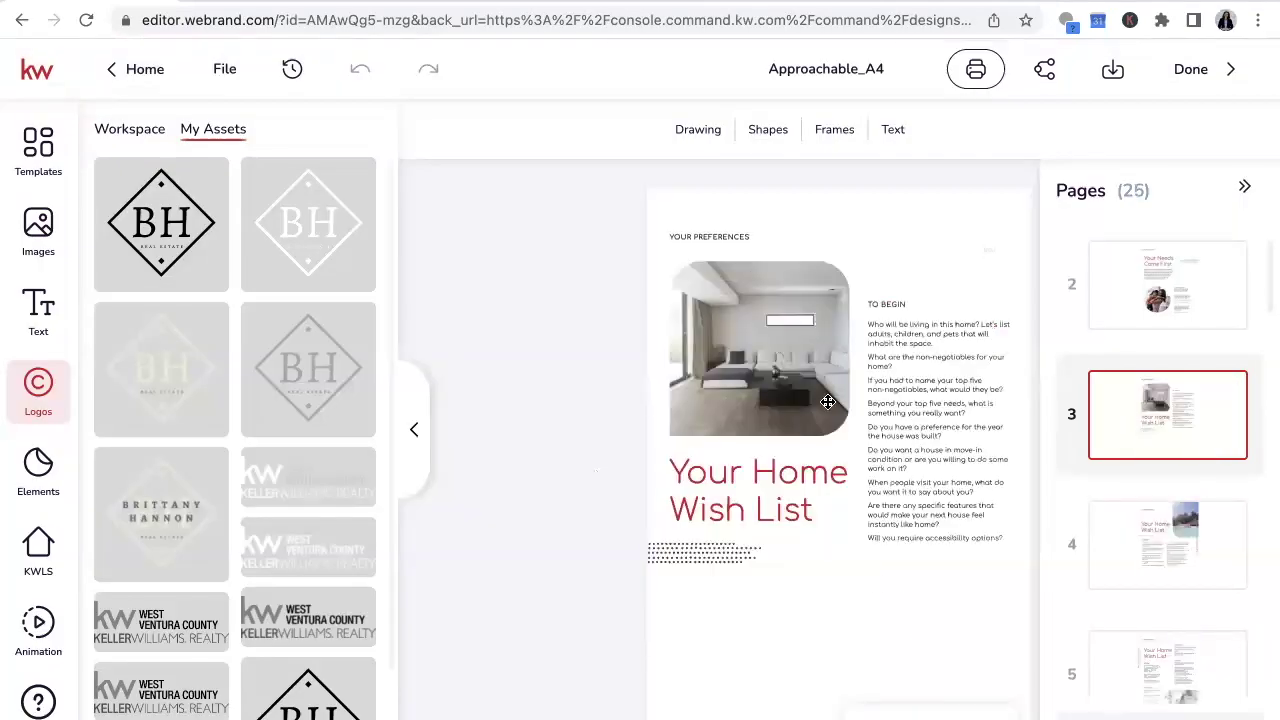
pyautogui.moveTo(1205, 416)
pyautogui.click(1167, 554)
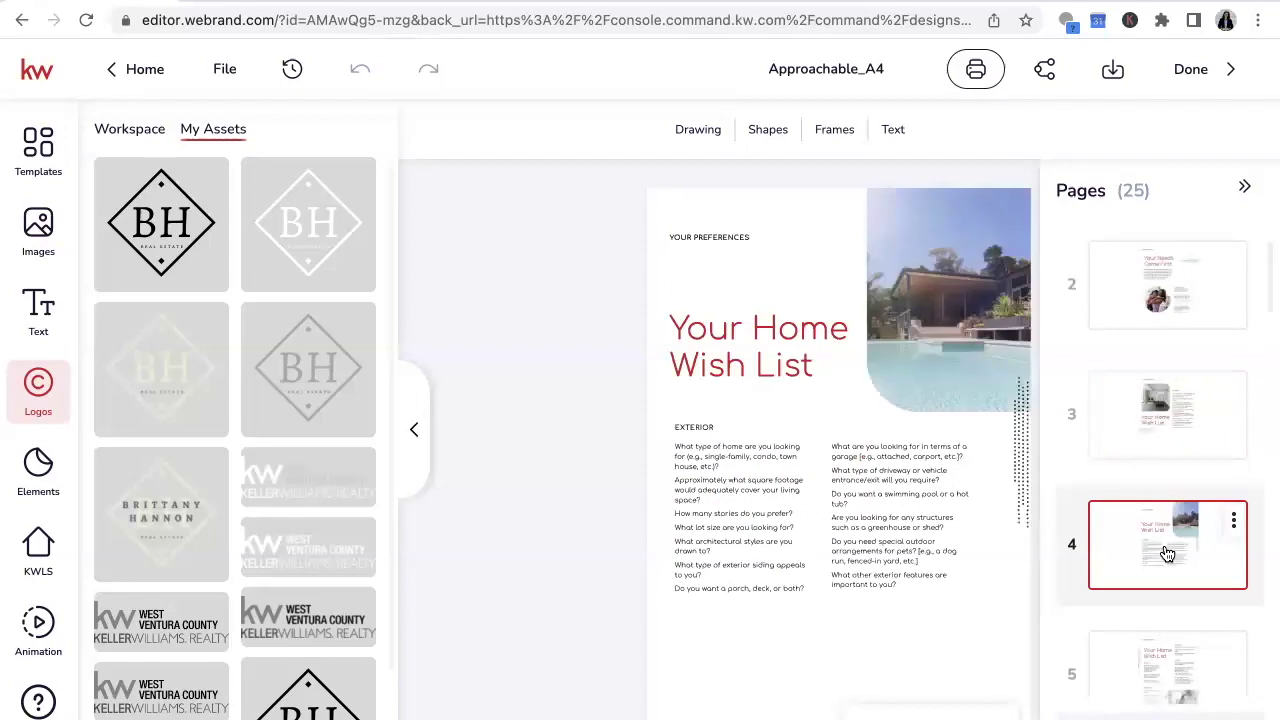
pyautogui.scroll(-2, 1167, 554)
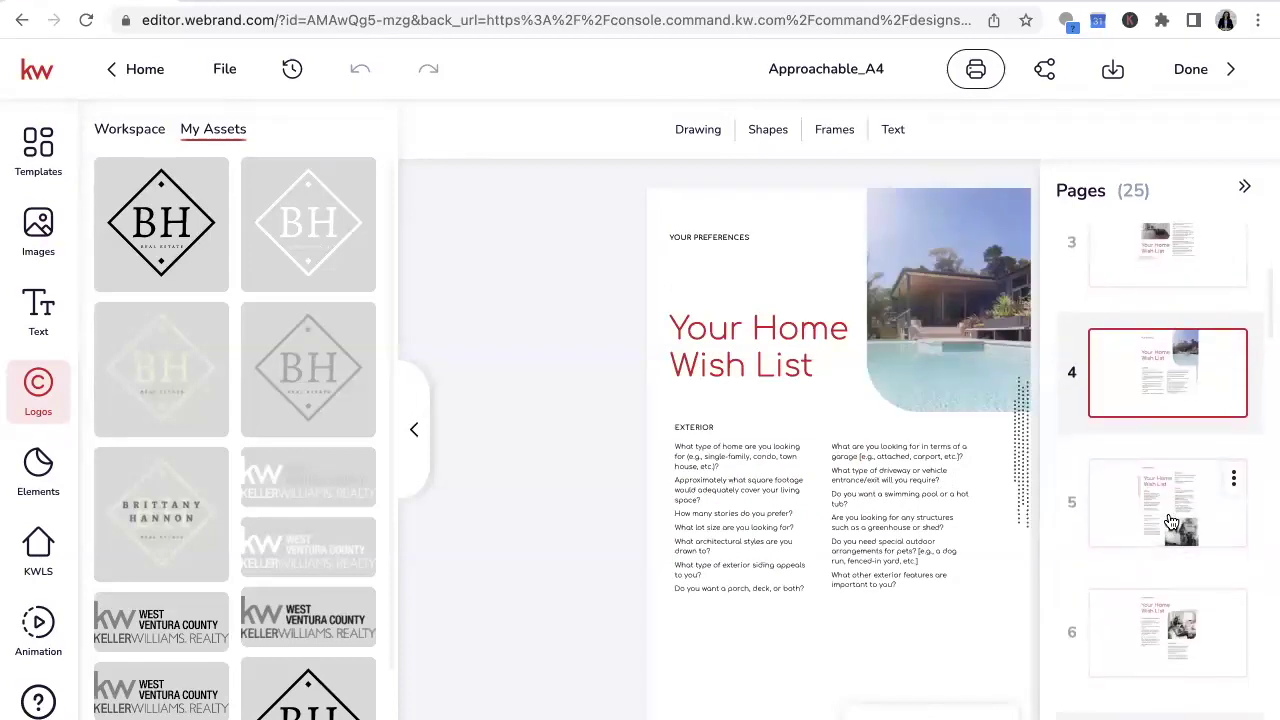
pyautogui.click(1173, 514)
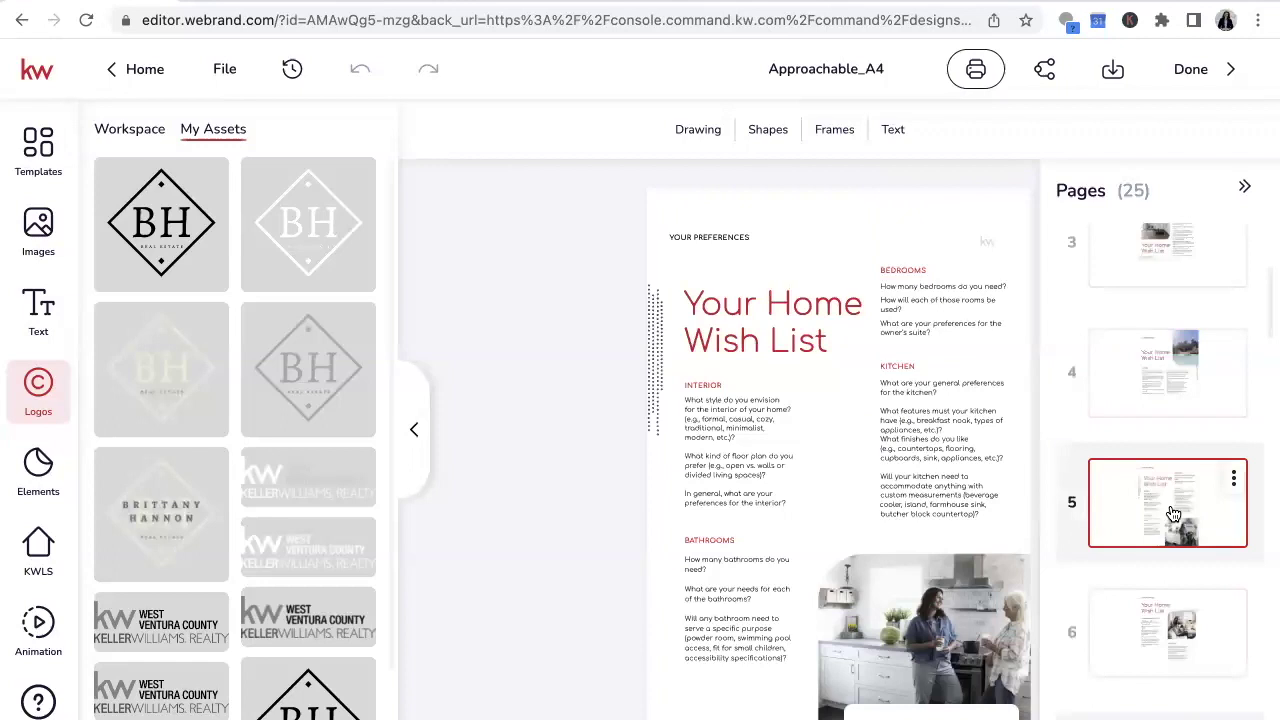
pyautogui.scroll(-2, 1173, 514)
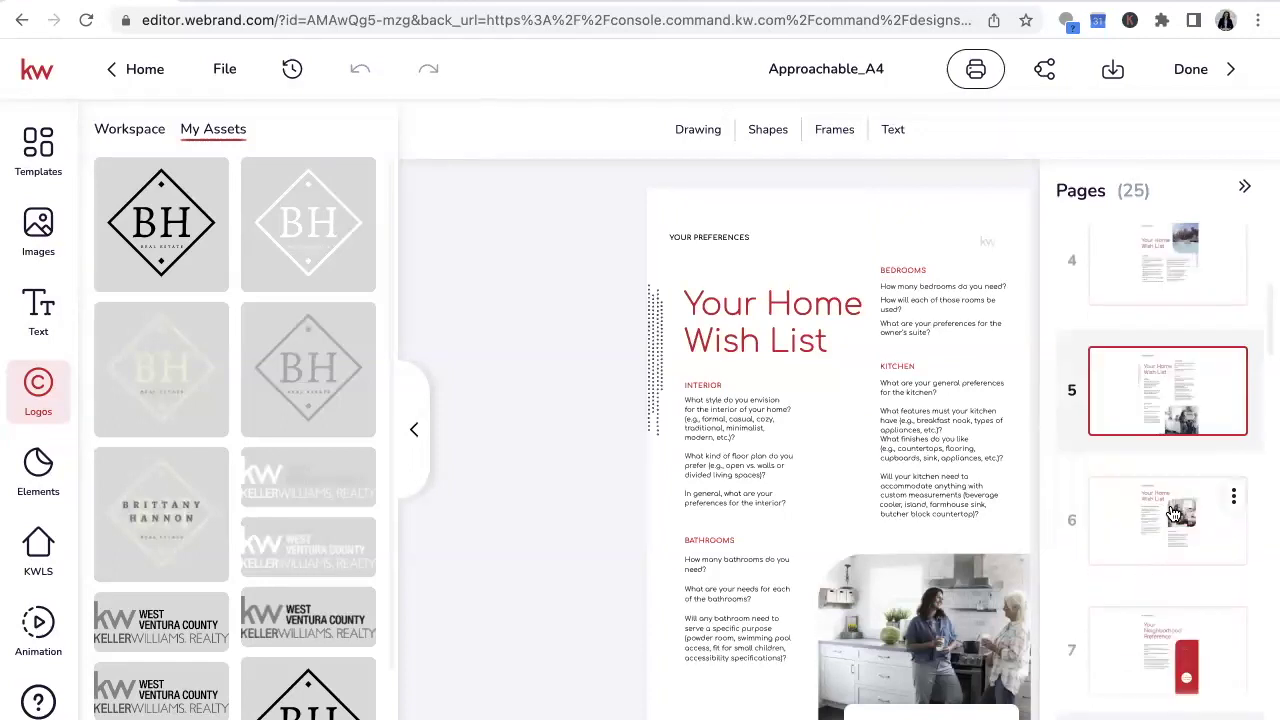
pyautogui.scroll(3, 1131, 263)
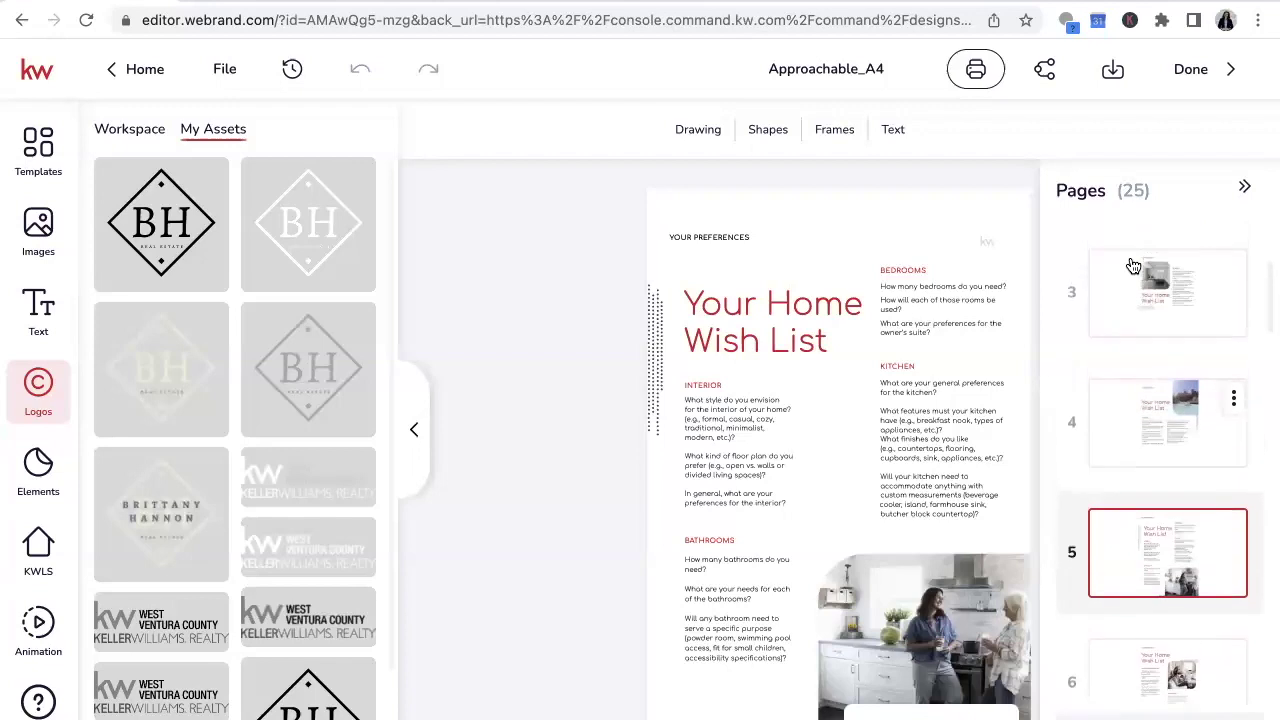
pyautogui.click(1176, 362)
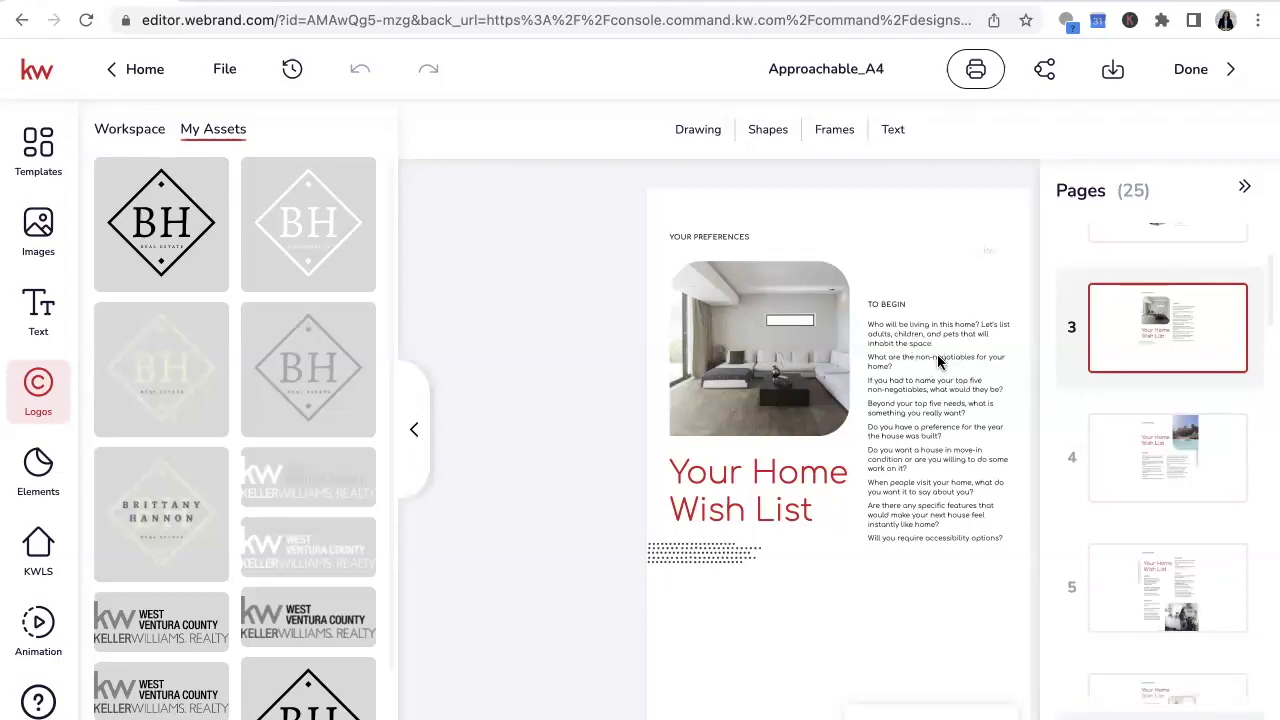
# Step: Finish editing the To Begin question list, ending with the accessibility options line
pyautogui.click(921, 418)
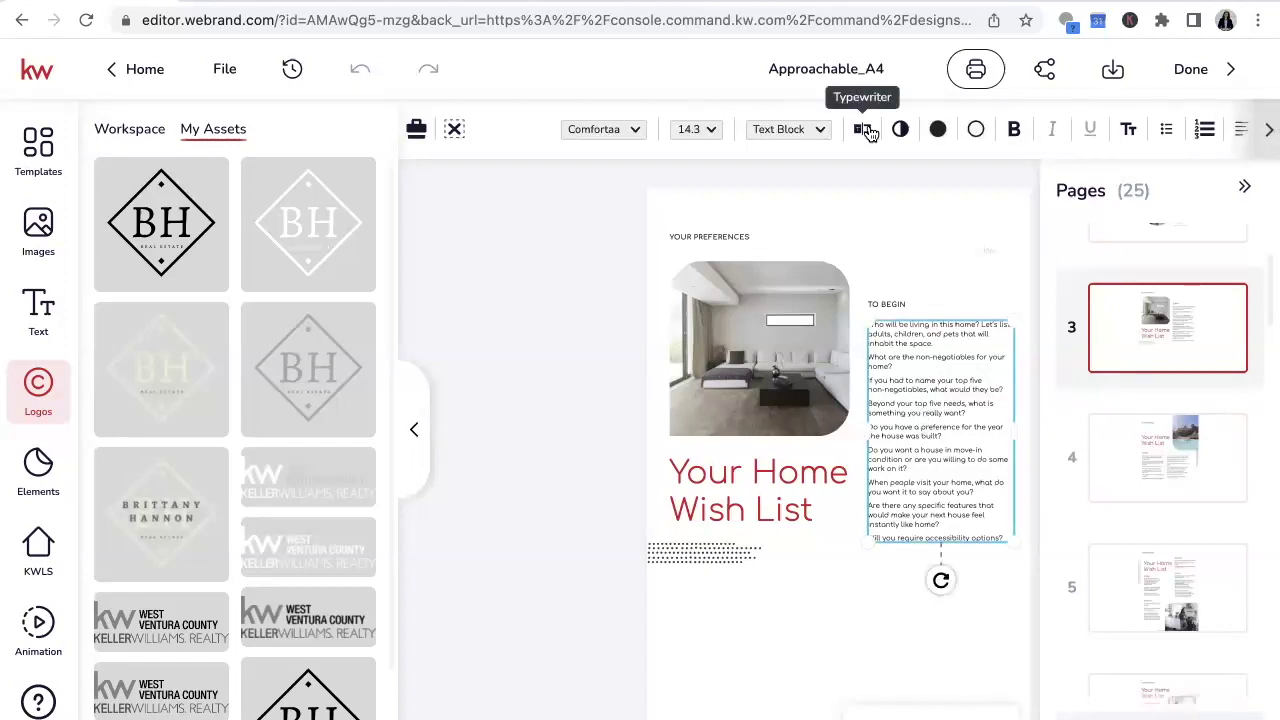
pyautogui.click(866, 131)
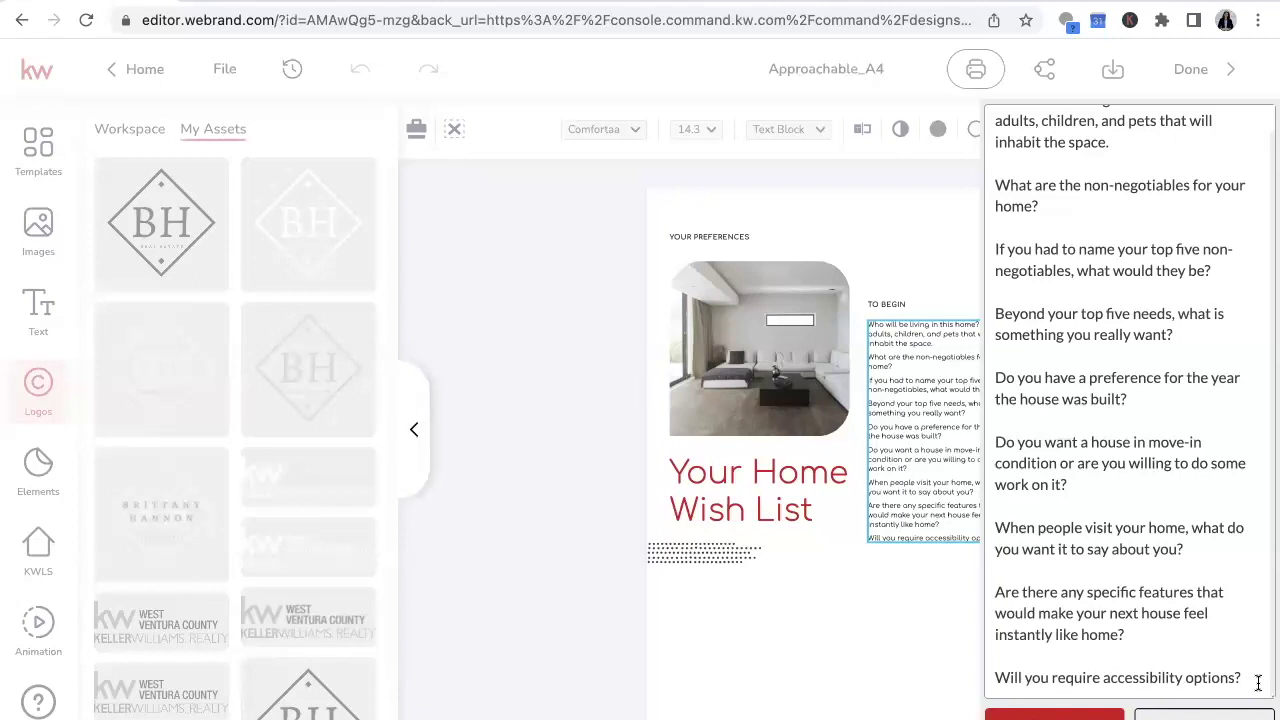
pyautogui.moveTo(1244, 680); pyautogui.dragTo(984, 686)
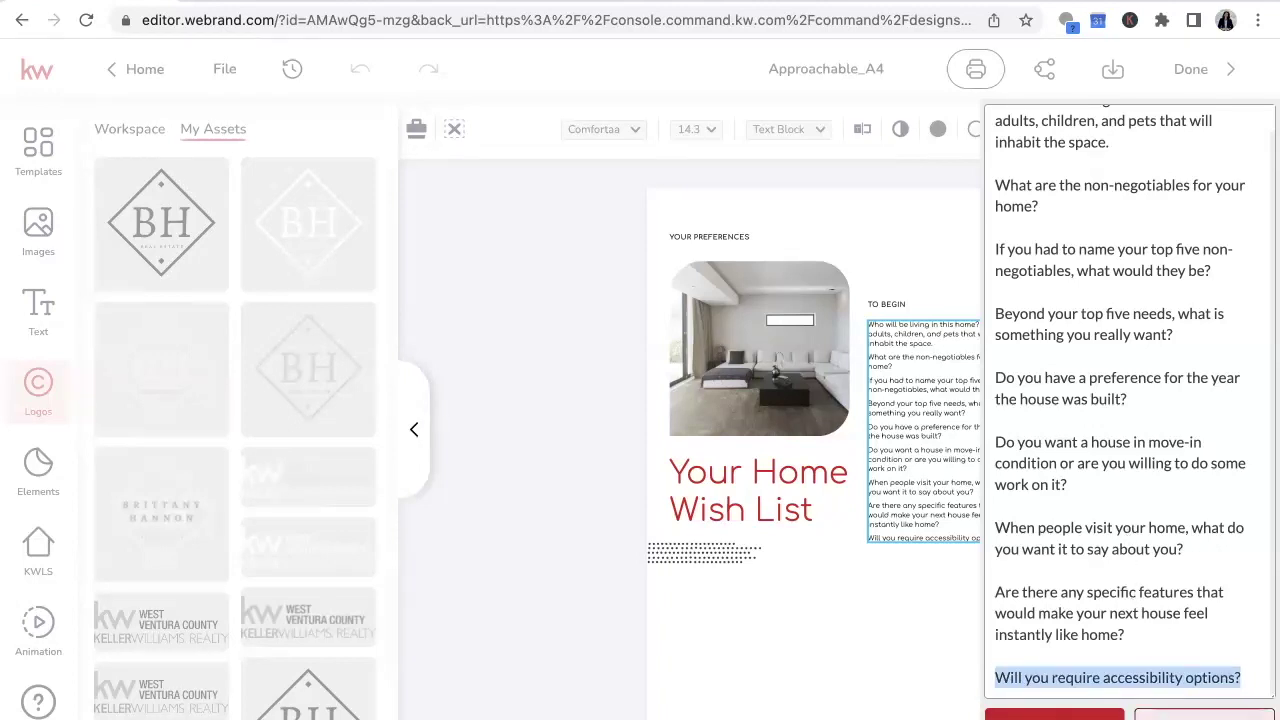
pyautogui.press('Escape')
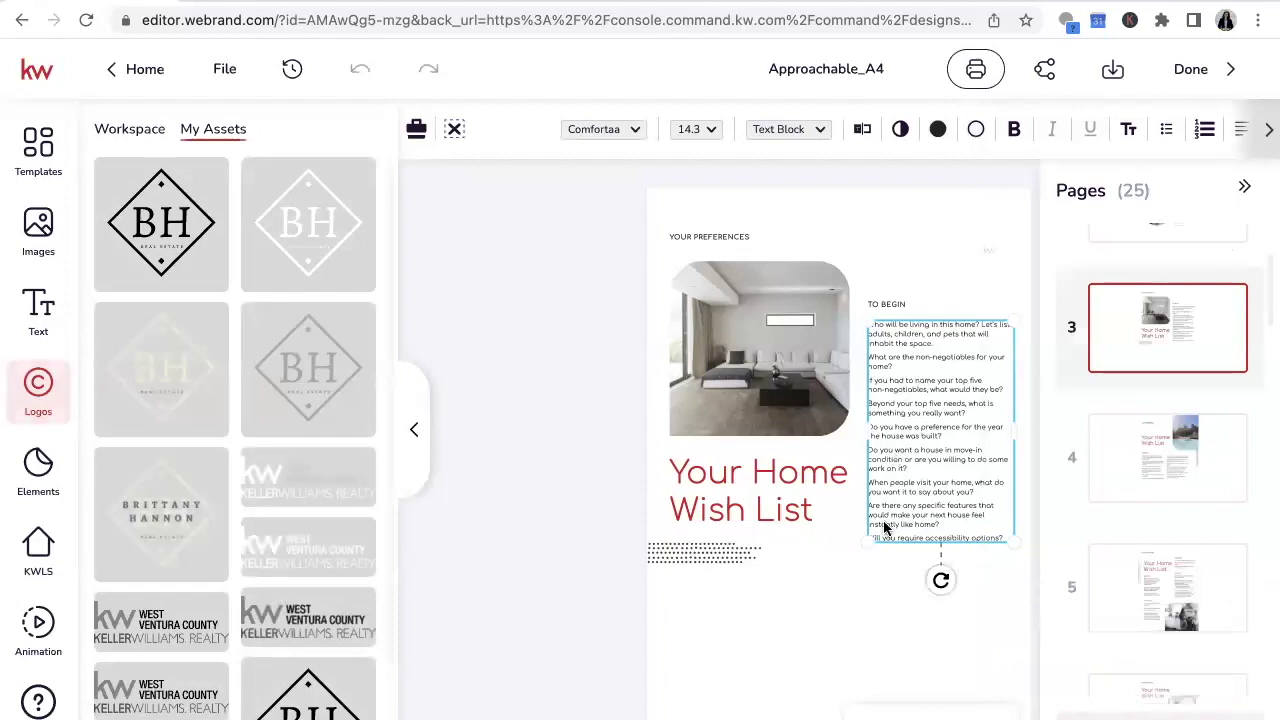
# Step: Deselect the text and open page 2, Your Needs Come First
pyautogui.click(877, 600)
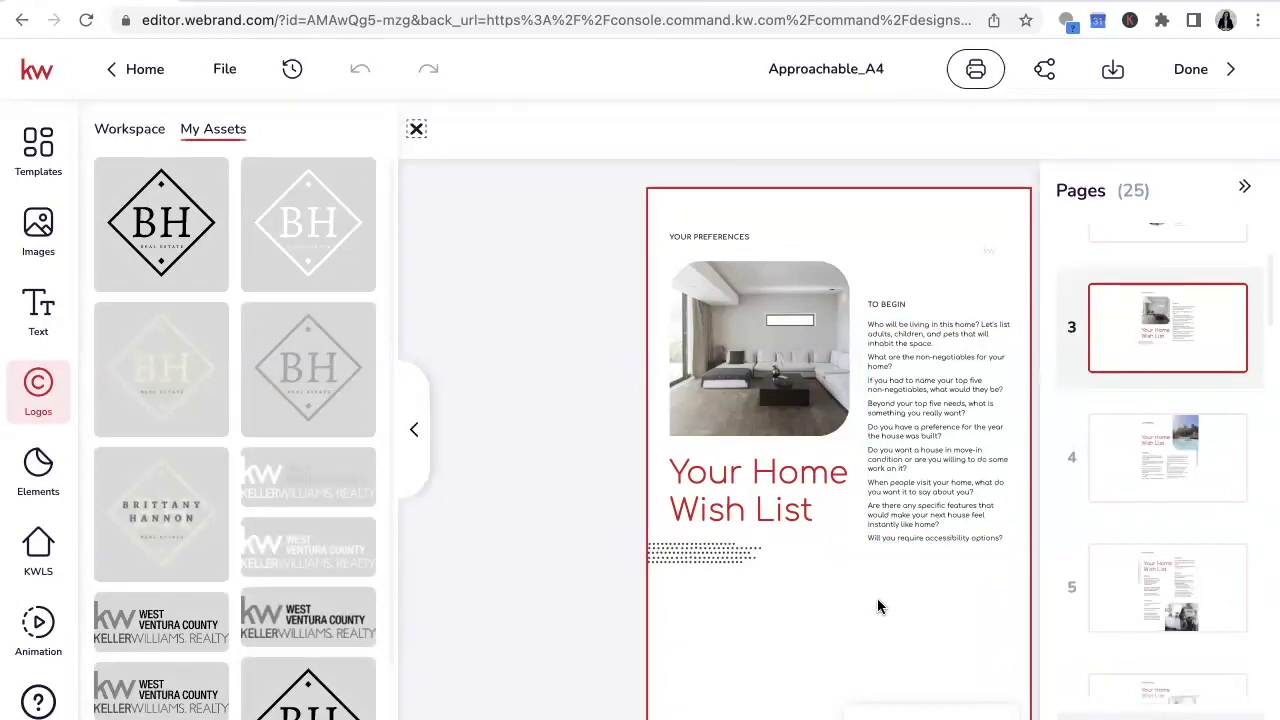
pyautogui.scroll(2, 1202, 428)
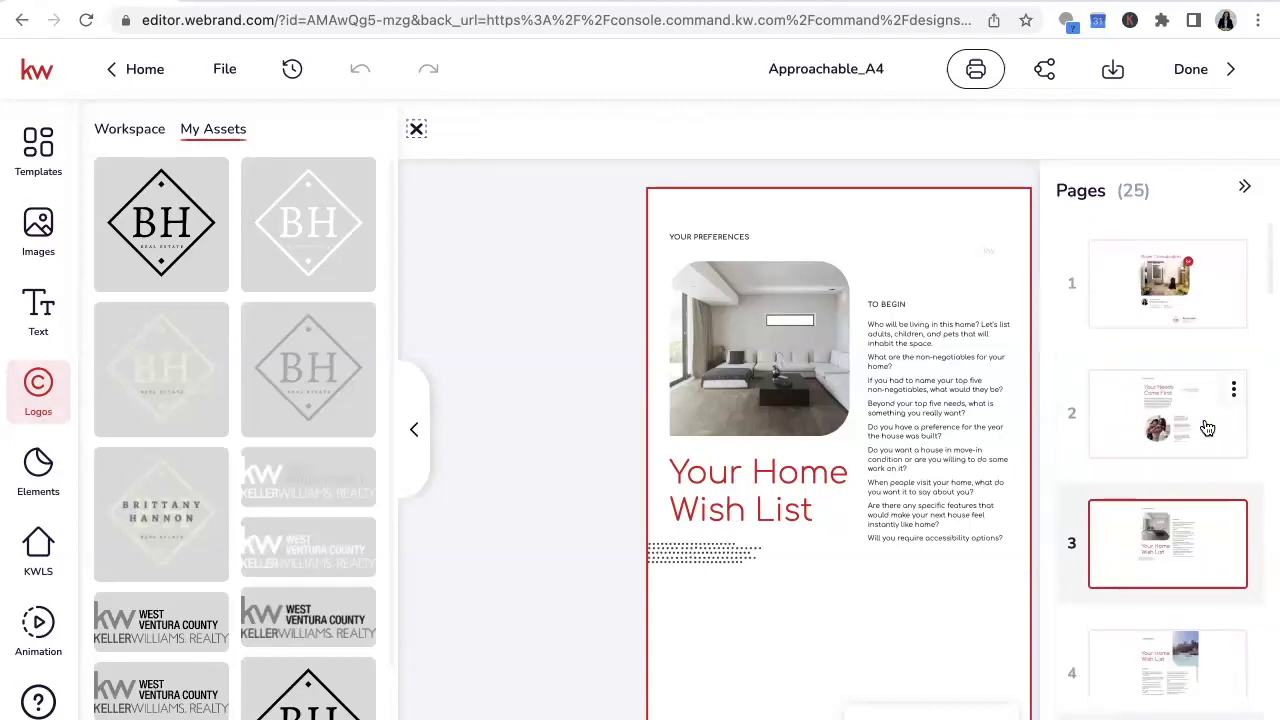
pyautogui.click(1207, 428)
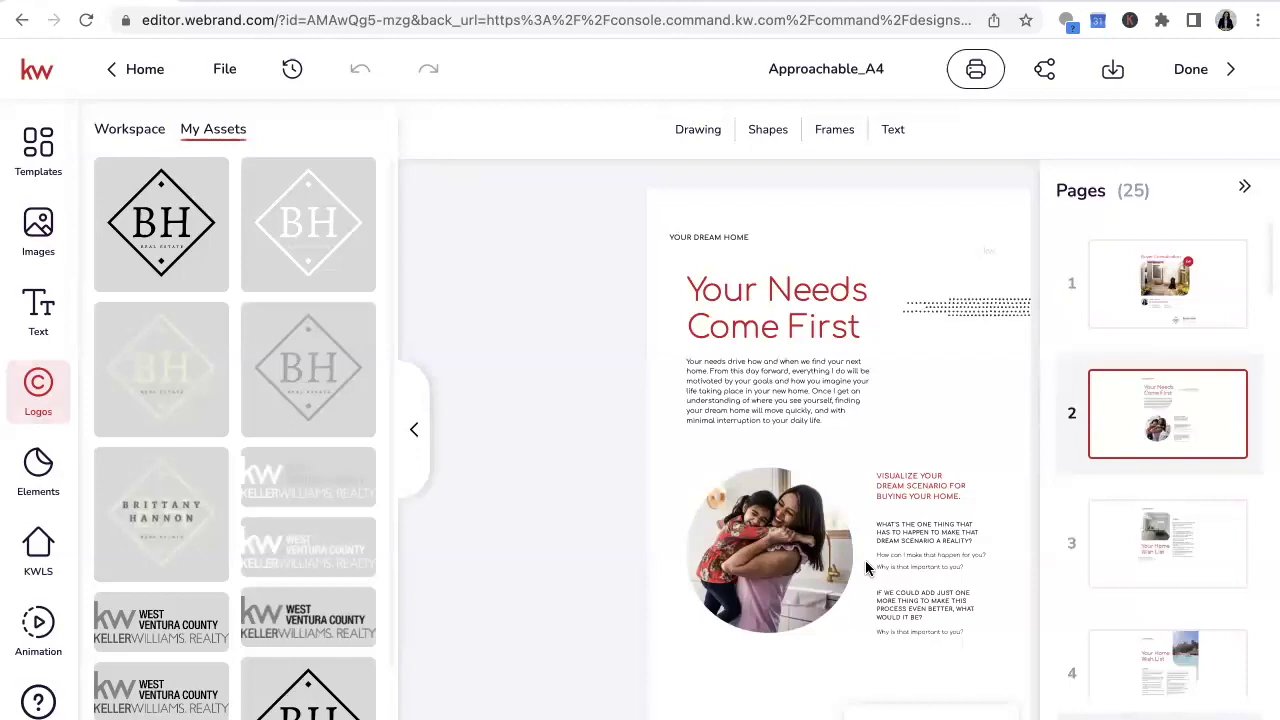
# Step: Delete the Your Needs Come First page
pyautogui.click(1238, 388)
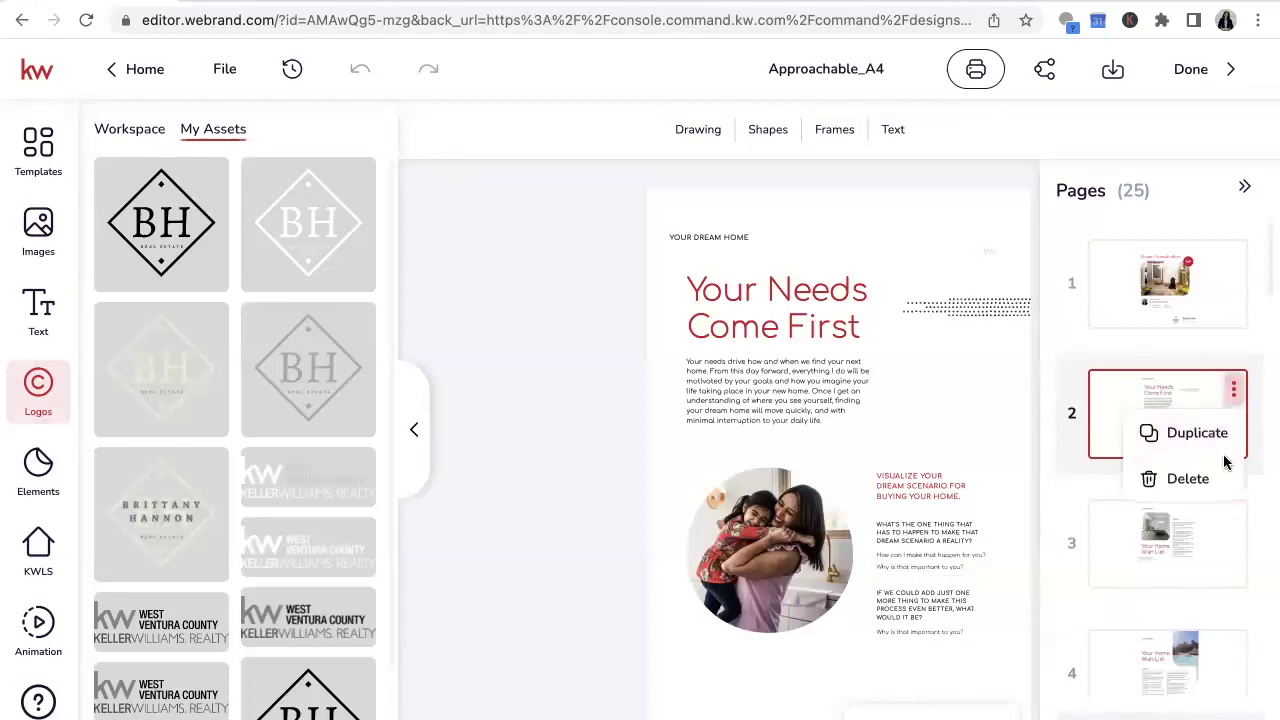
pyautogui.click(1213, 467)
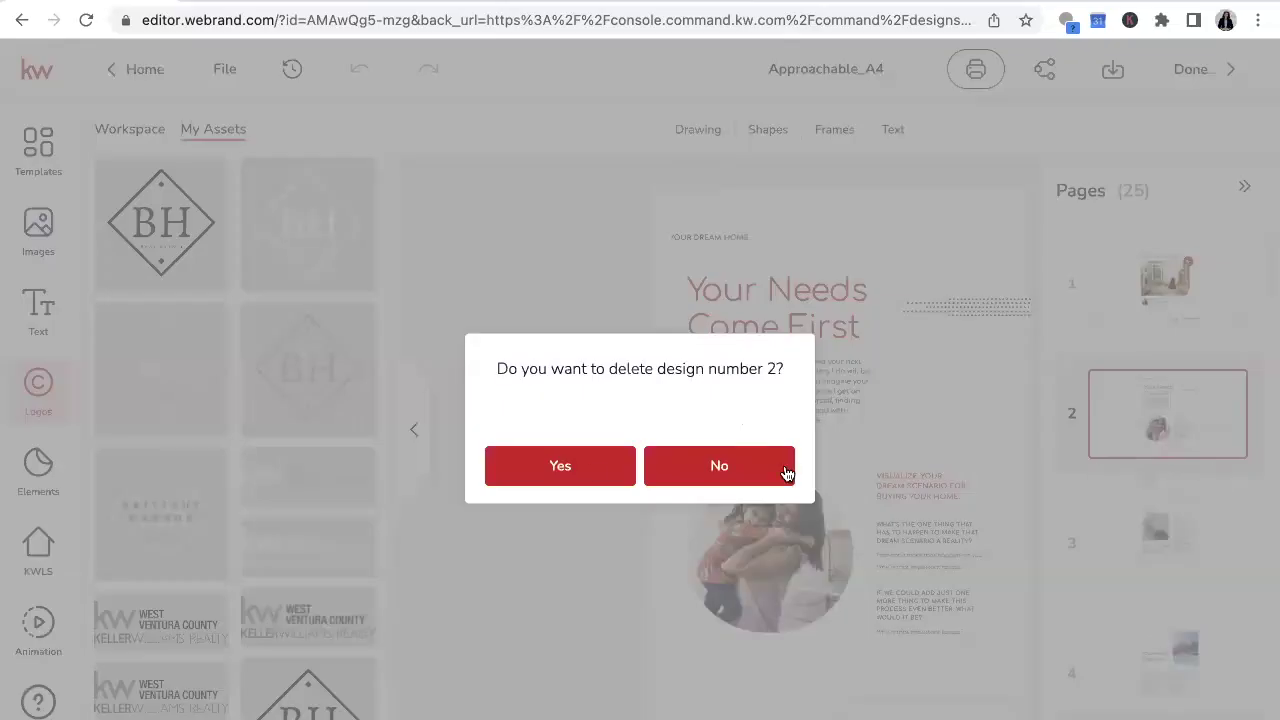
pyautogui.click(591, 468)
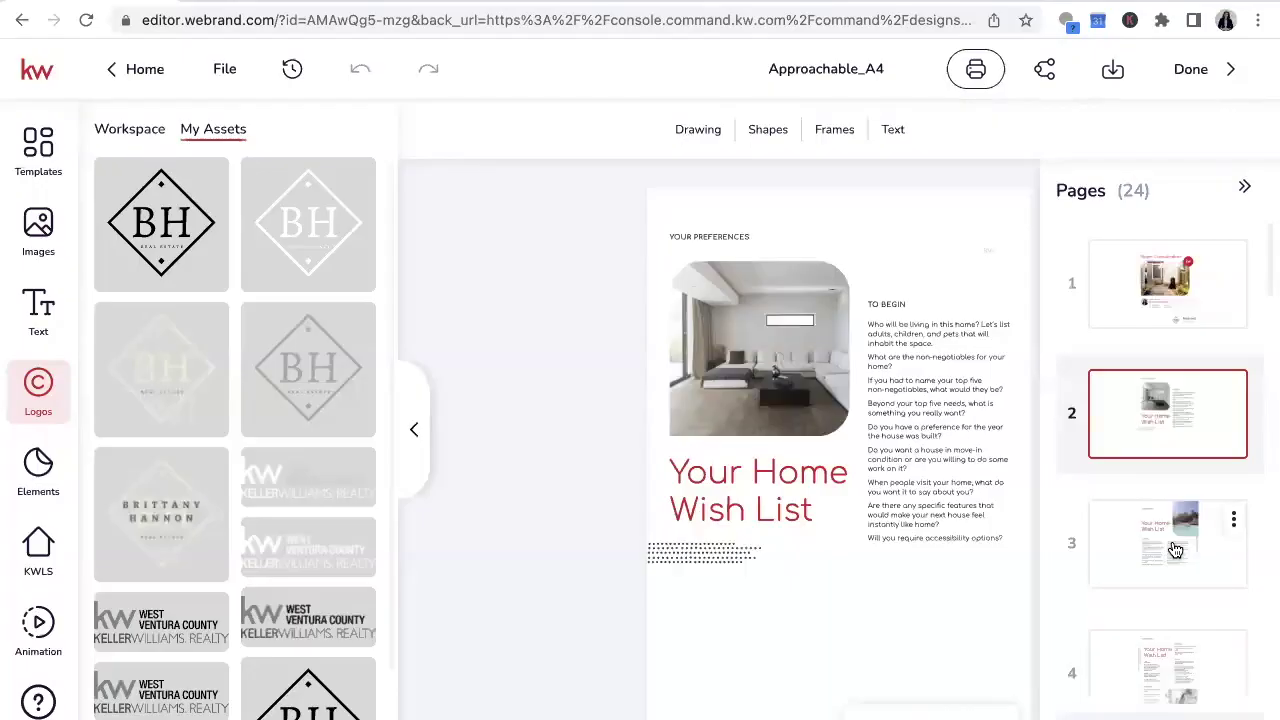
# Step: Delete the To Begin wish list page, the new page 2
pyautogui.click(1181, 545)
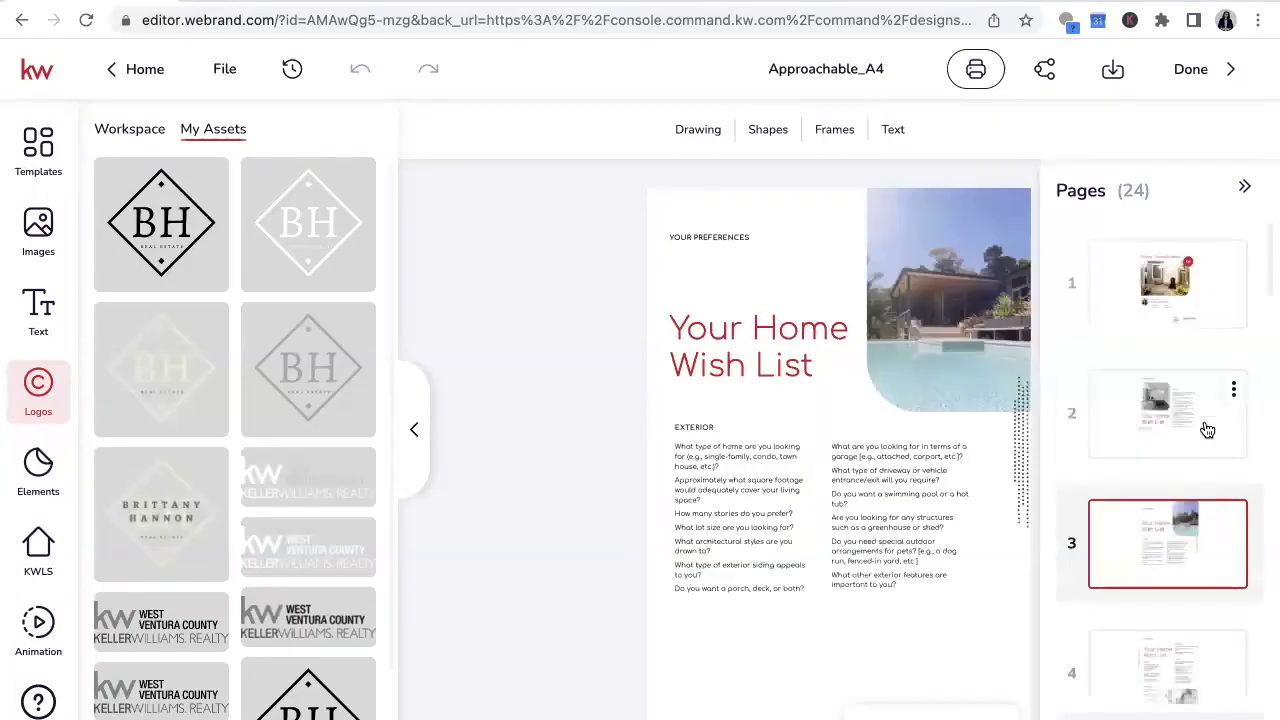
pyautogui.click(1208, 425)
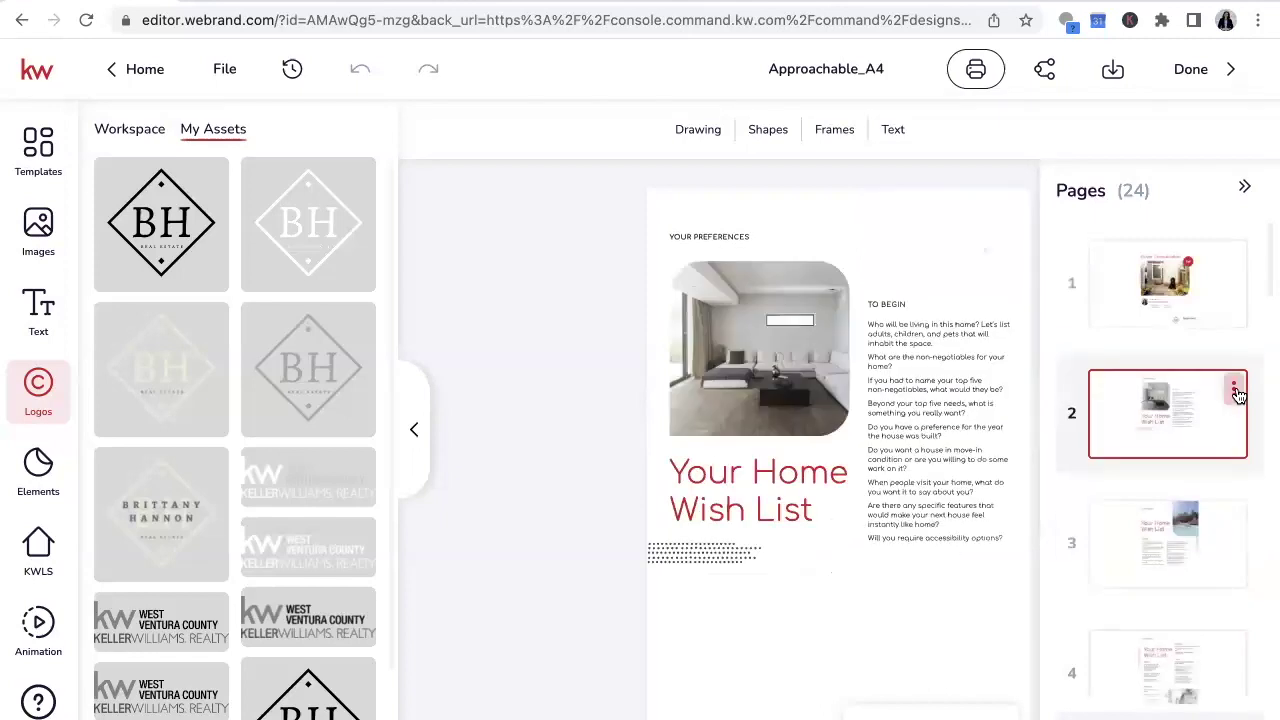
pyautogui.click(1236, 395)
pyautogui.click(1203, 476)
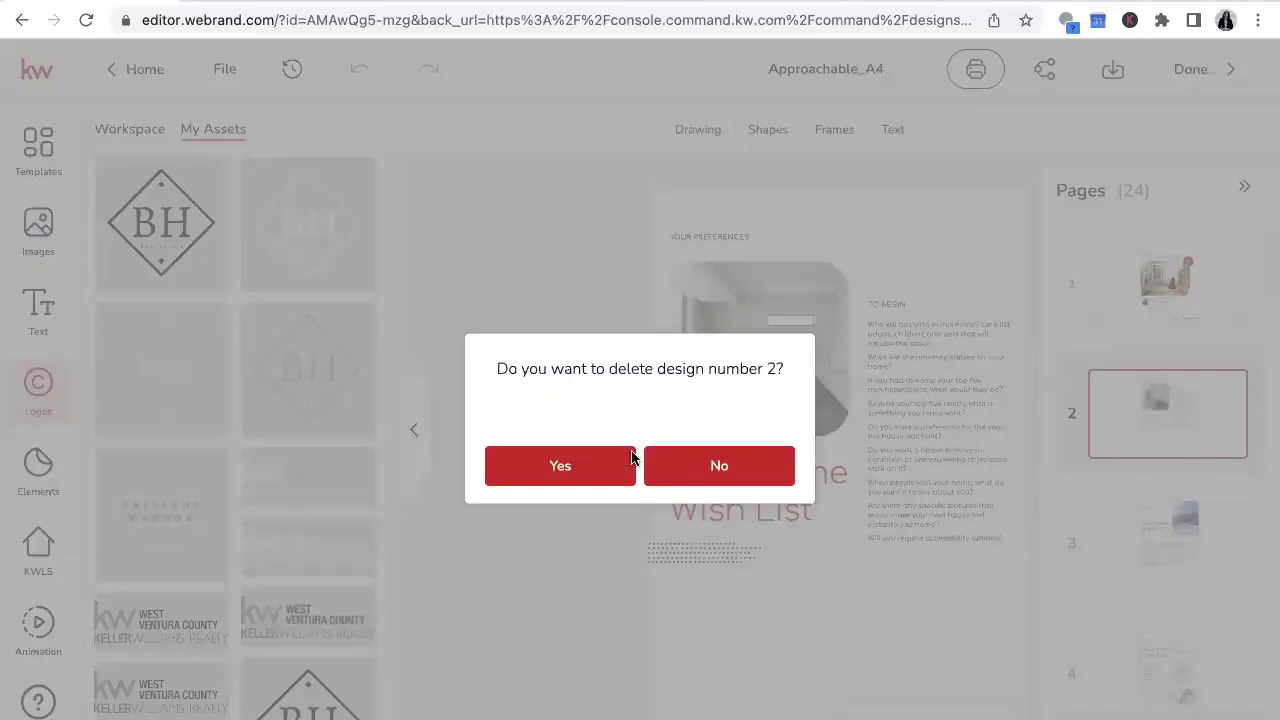
pyautogui.click(541, 467)
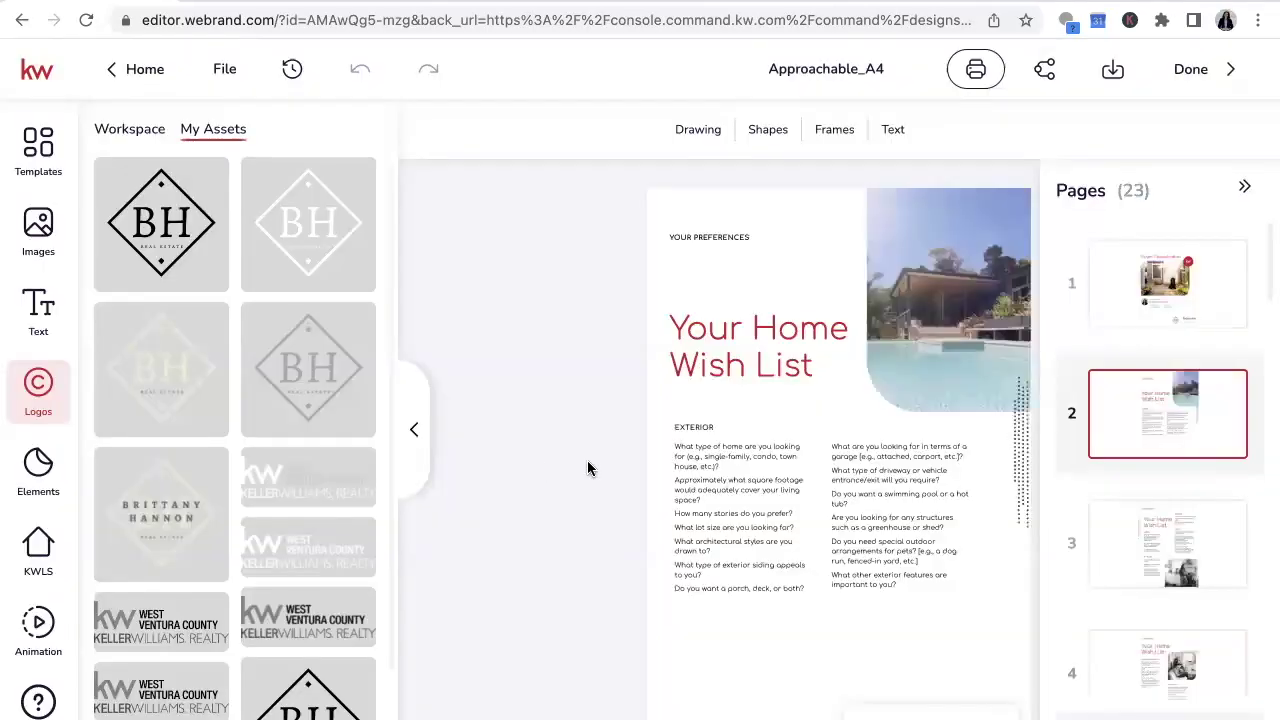
# Step: Inspect the Exterior questions on the Wish List page, then open page 3
pyautogui.click(760, 470)
pyautogui.click(697, 426)
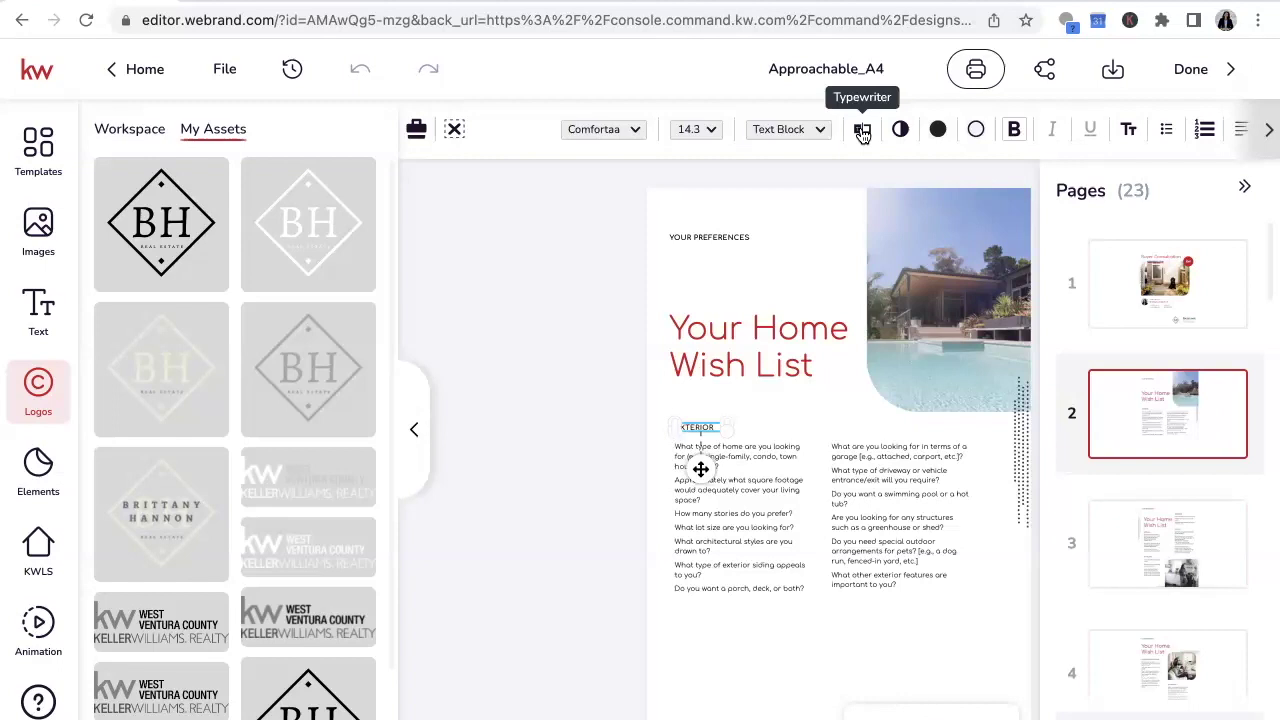
pyautogui.click(768, 452)
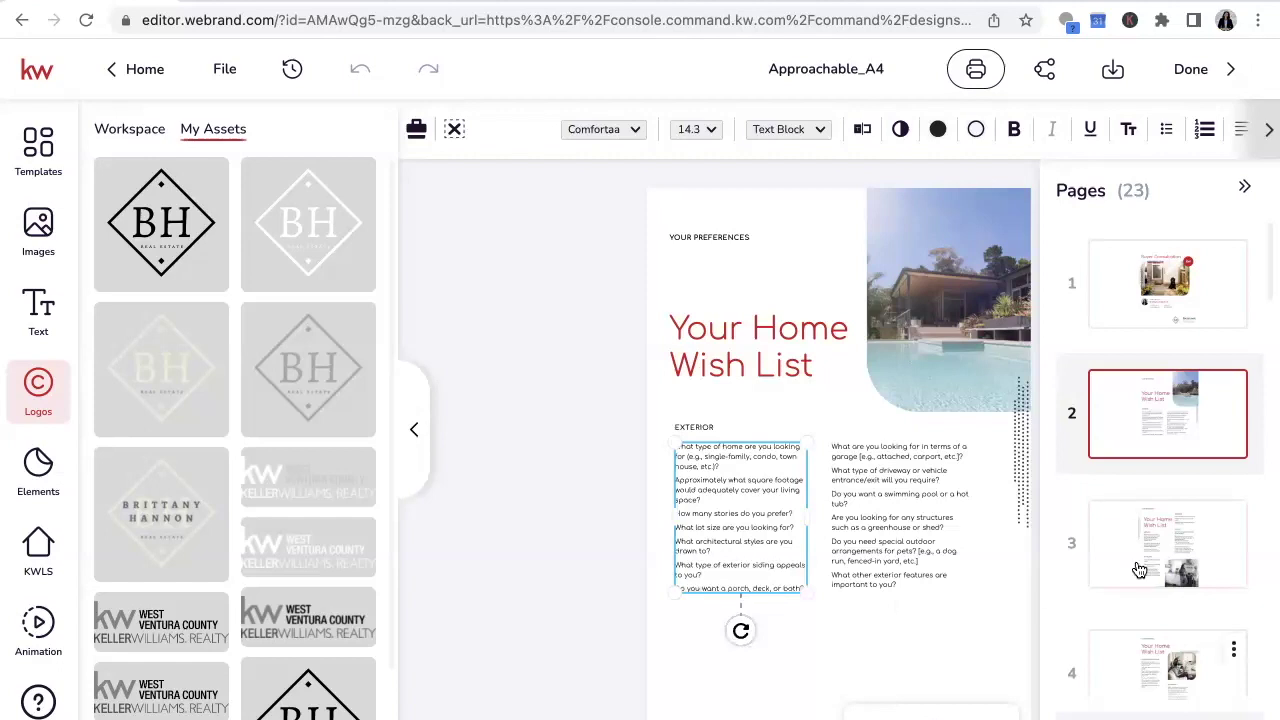
pyautogui.click(1180, 547)
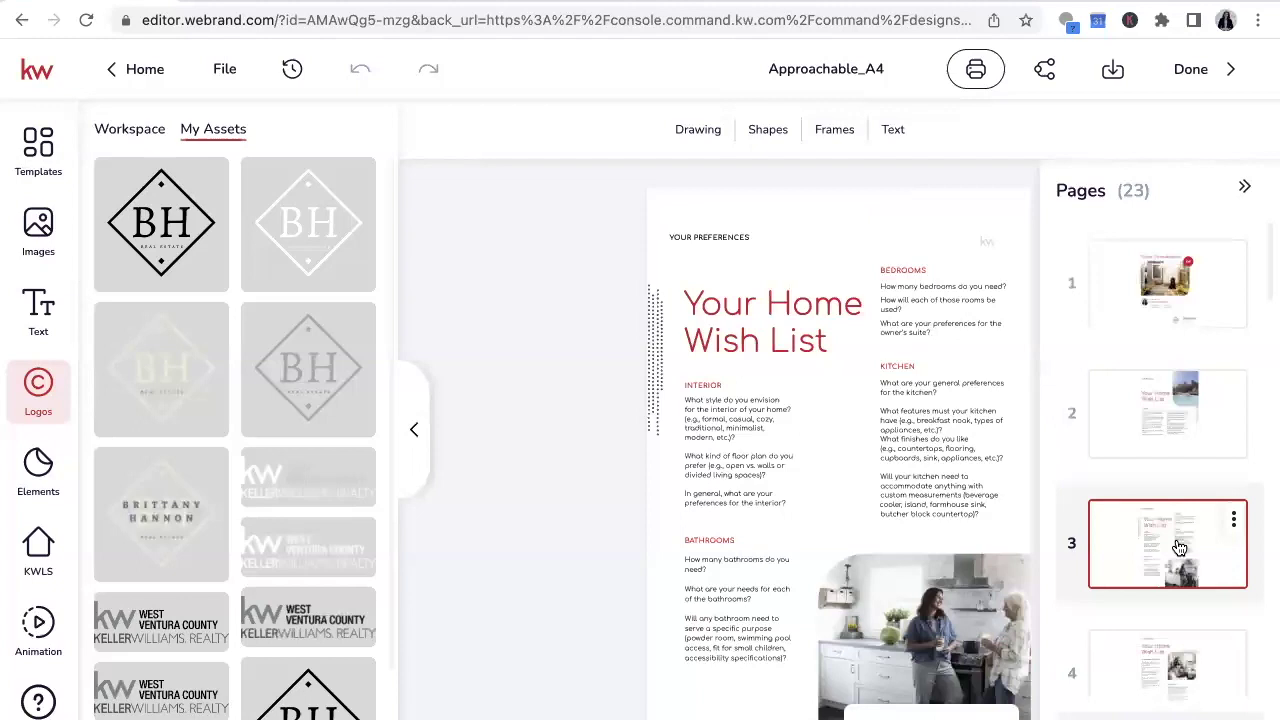
# Step: Delete the bedrooms-and-kitchen and living-and-dining-room wish list pages
pyautogui.click(1235, 521)
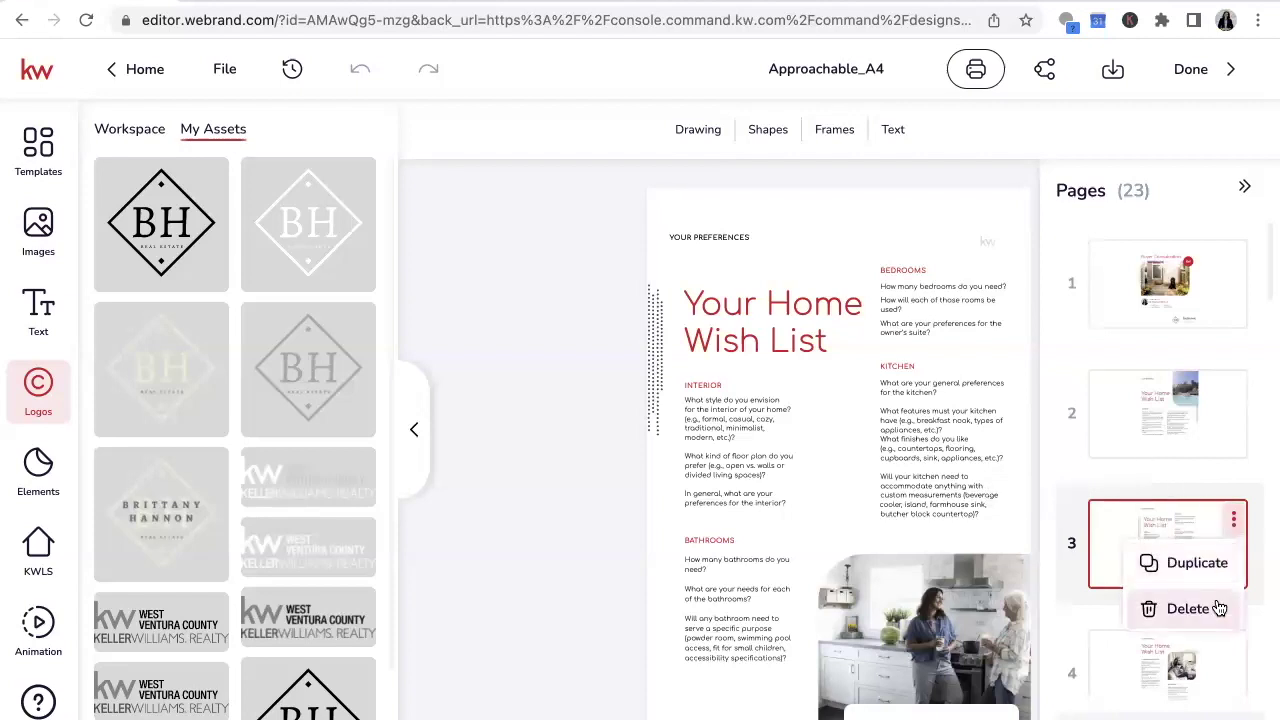
pyautogui.click(1188, 608)
pyautogui.click(610, 475)
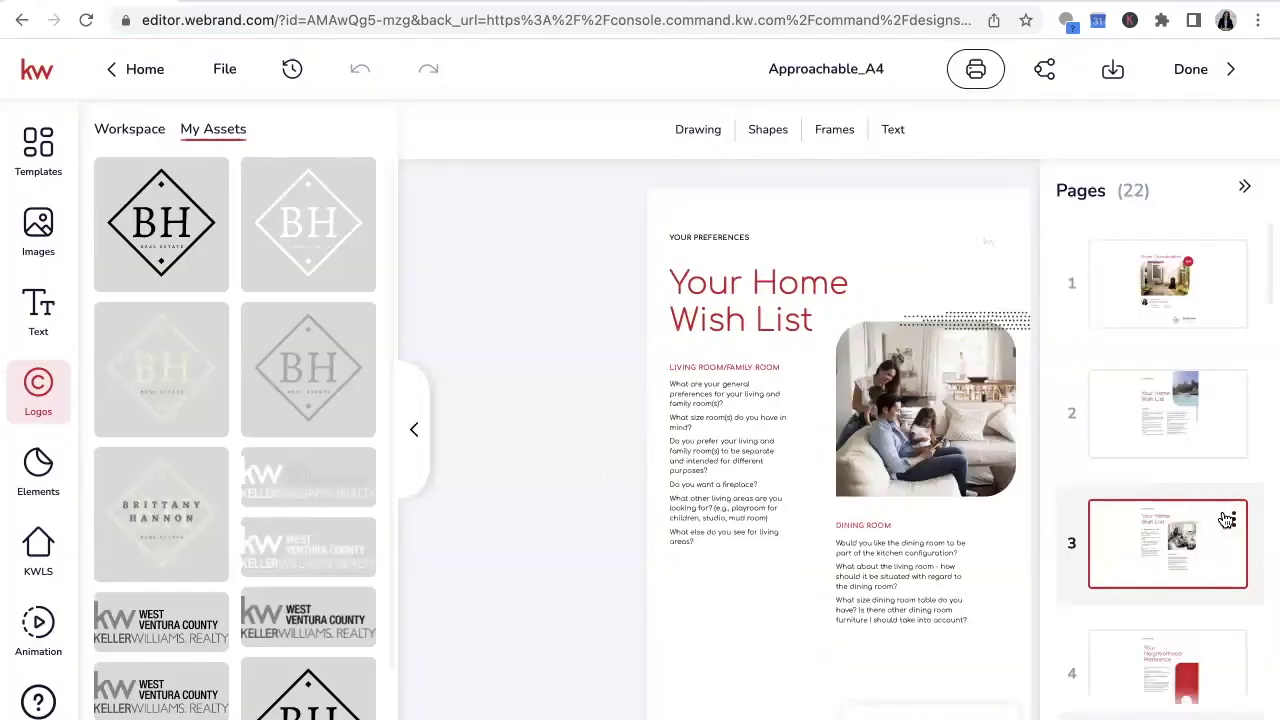
pyautogui.click(1229, 518)
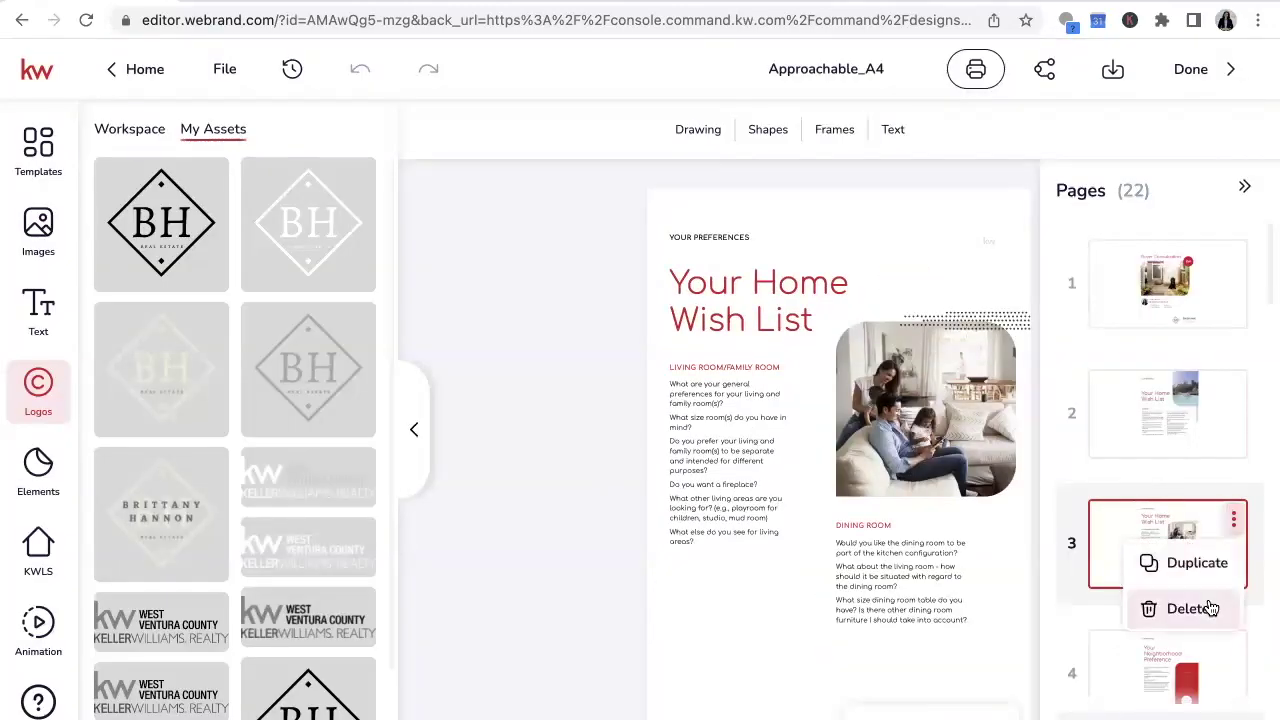
pyautogui.click(1208, 608)
pyautogui.click(573, 466)
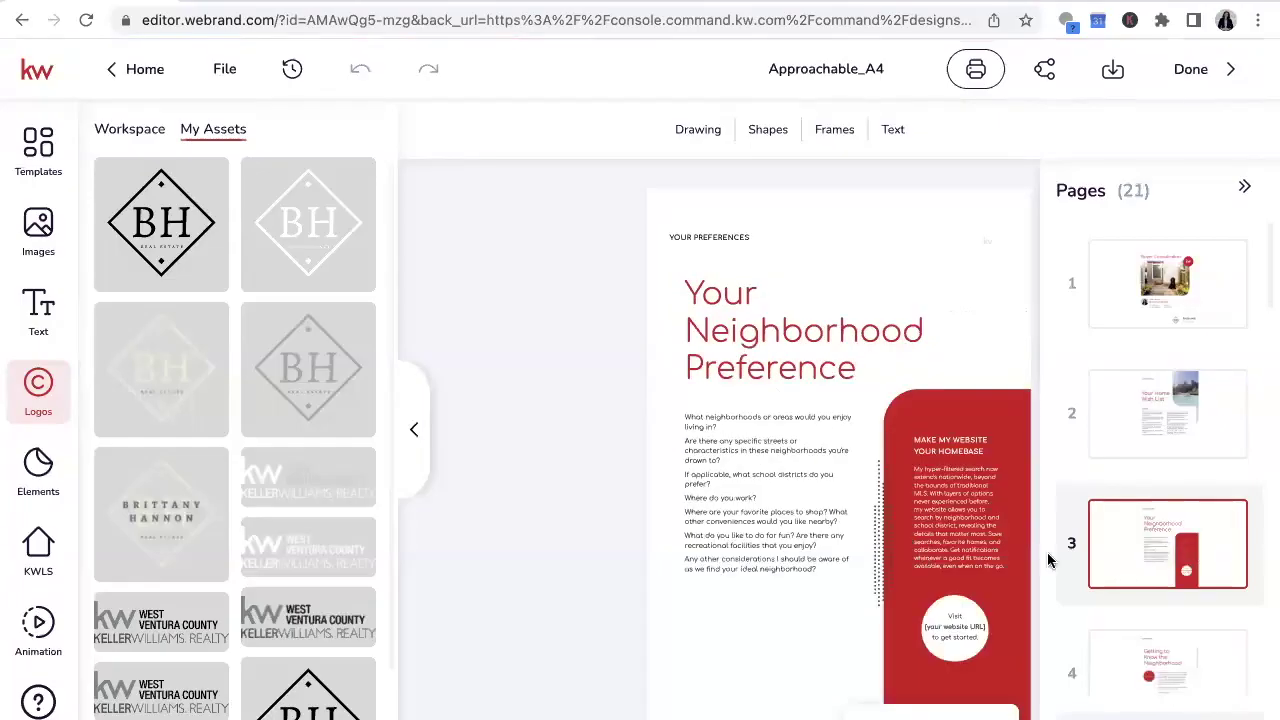
# Step: Delete the Your Neighborhood Preference and Getting to Know the Neighborhood pages
pyautogui.moveTo(1152, 556)
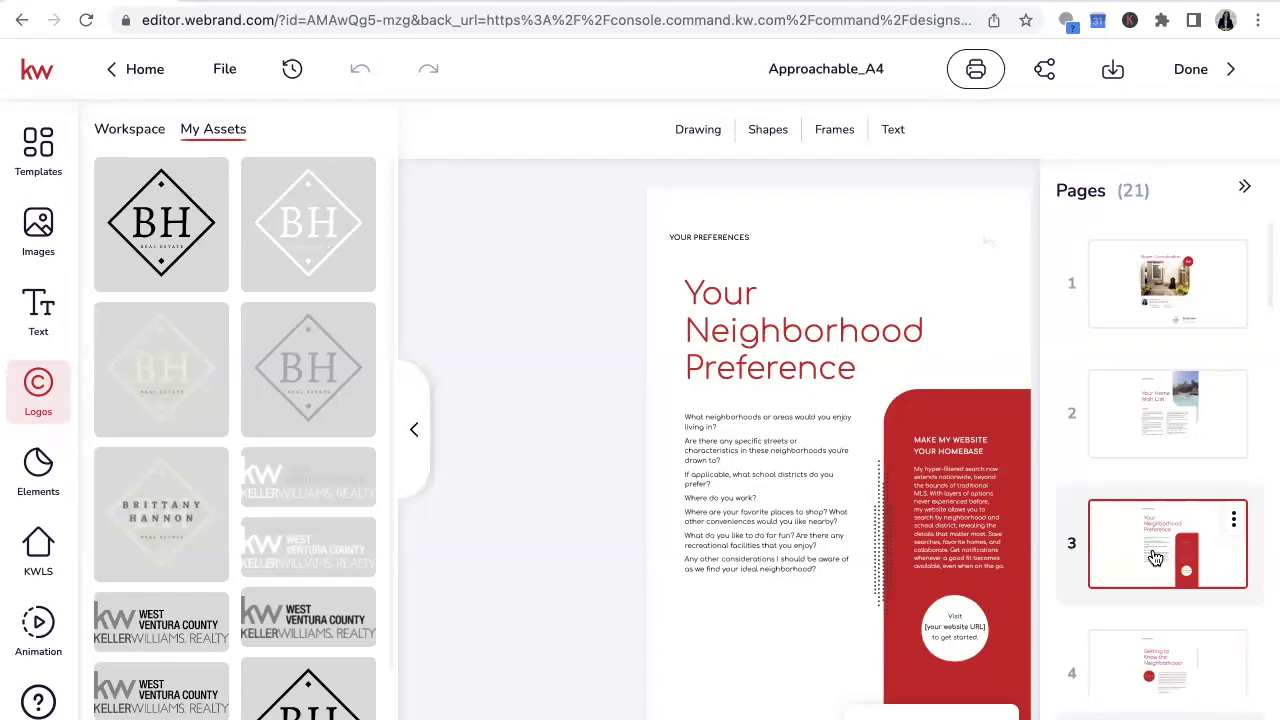
pyautogui.click(1233, 520)
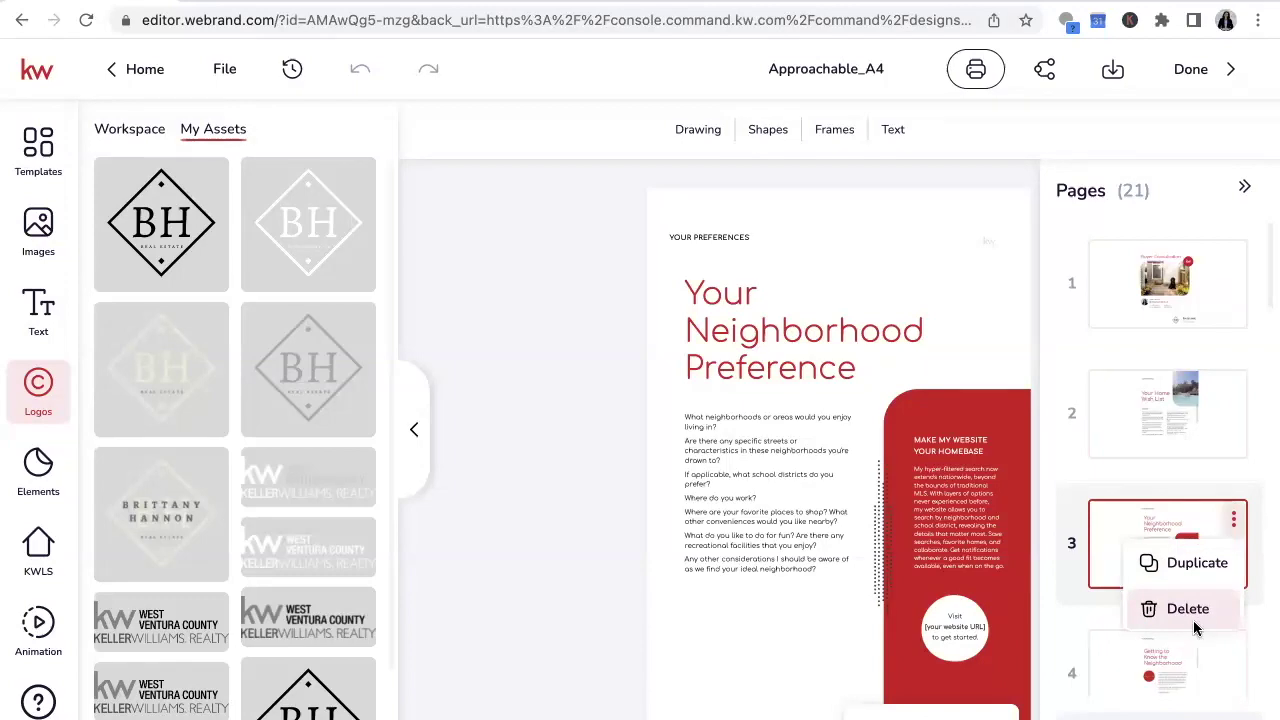
pyautogui.click(1190, 610)
pyautogui.click(557, 455)
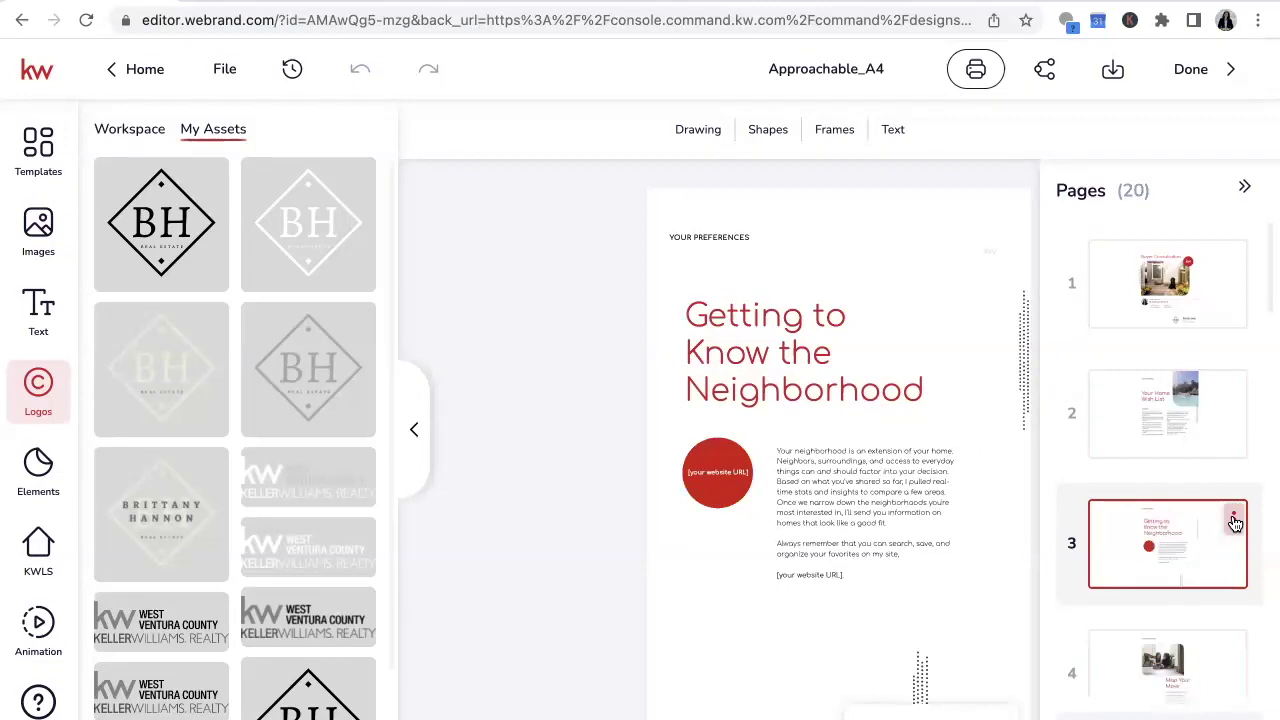
pyautogui.click(1233, 519)
pyautogui.click(1188, 609)
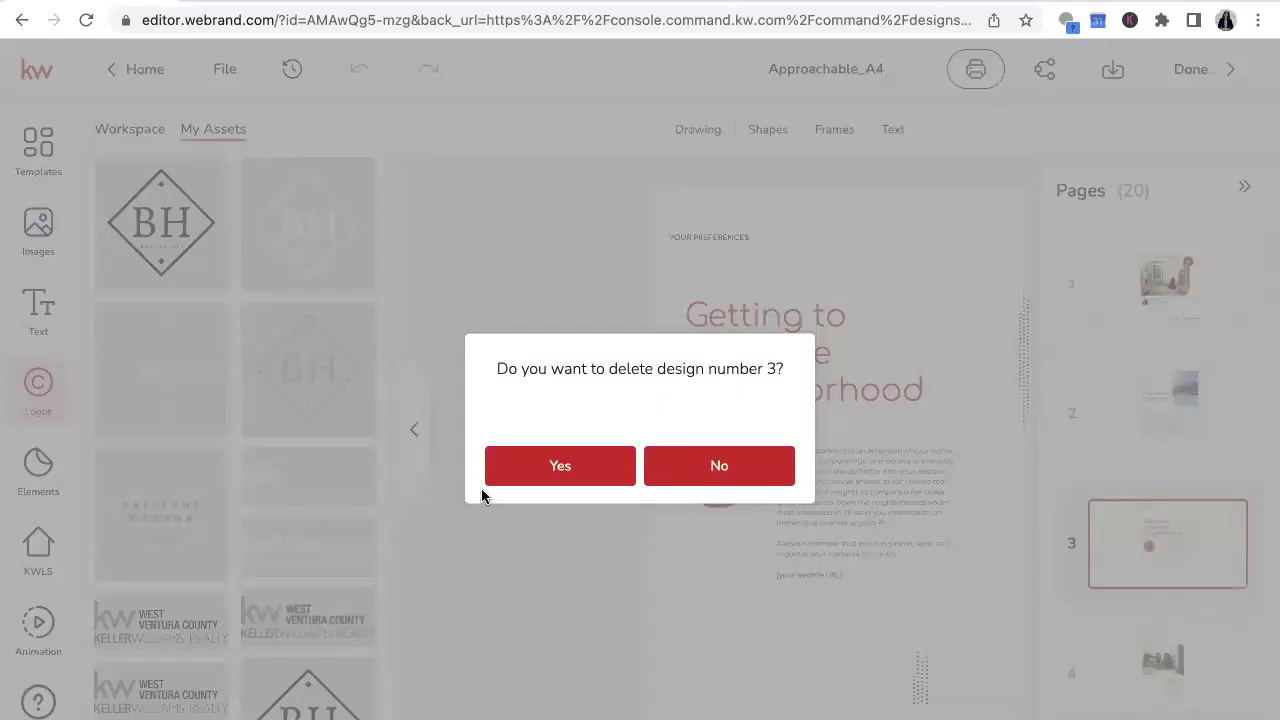
pyautogui.click(524, 460)
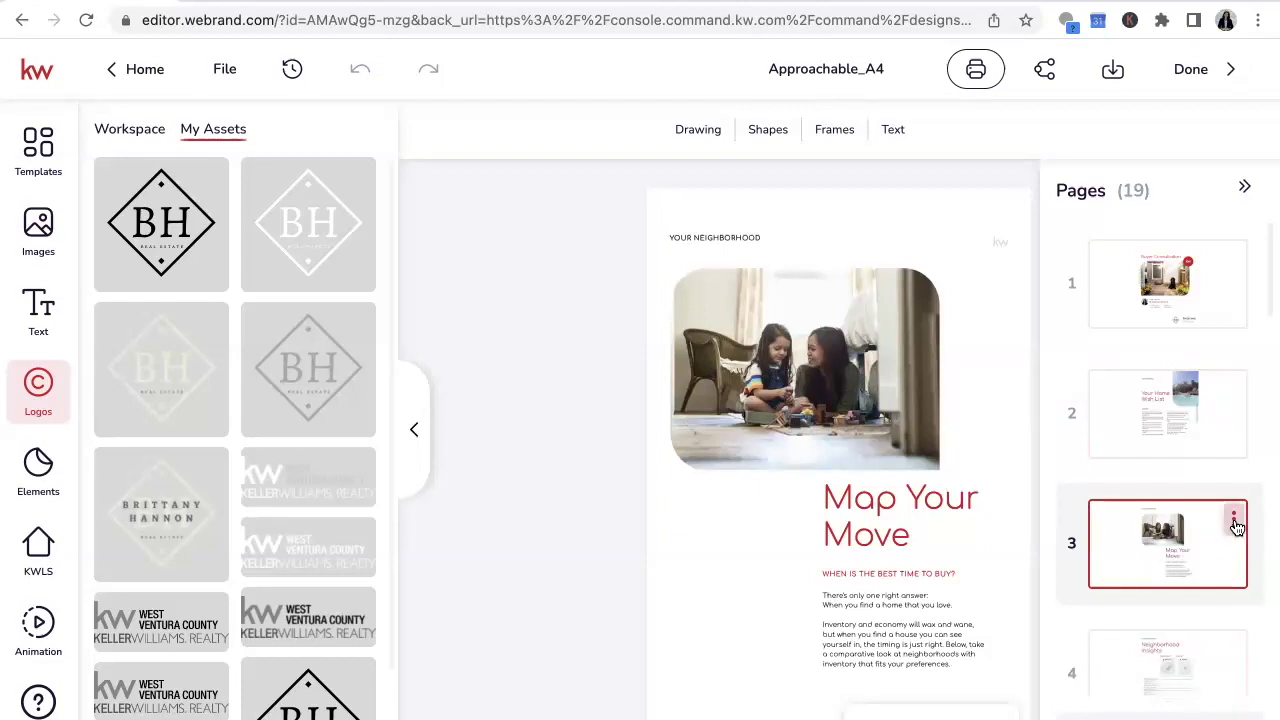
# Step: Delete the Map Your Move page, then request deletion of Neighborhood Insights
pyautogui.click(1235, 520)
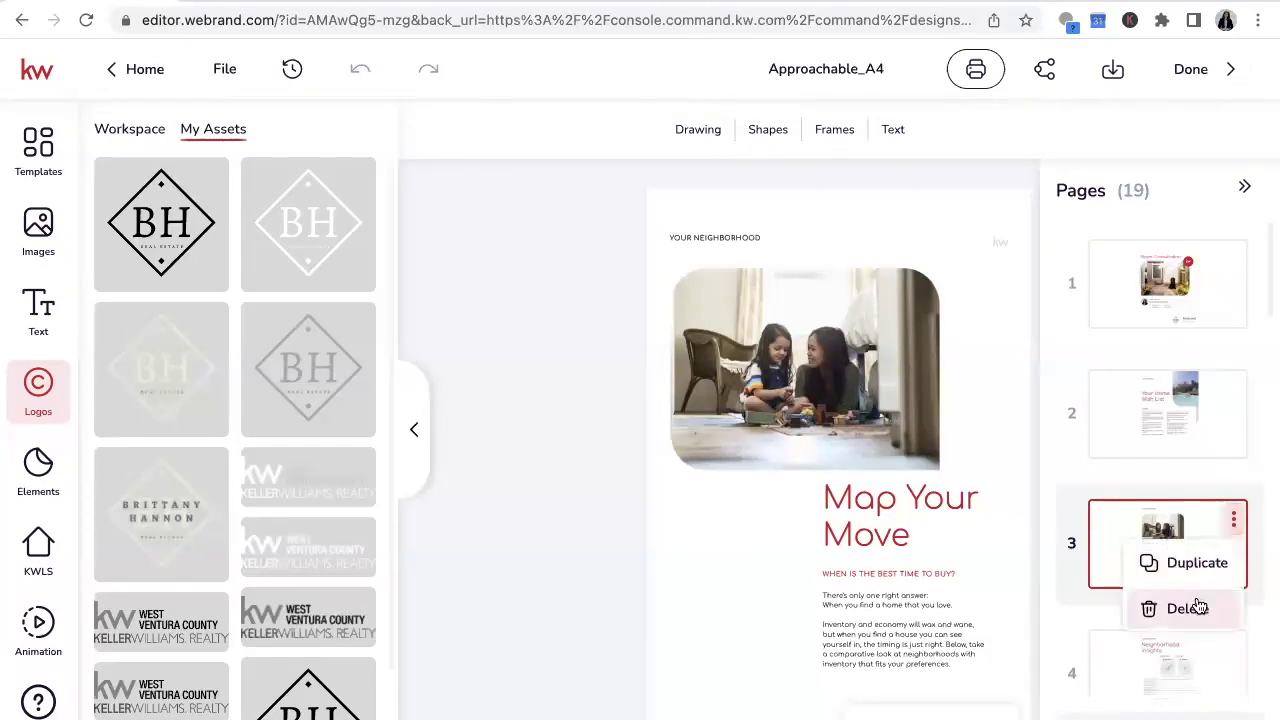
pyautogui.click(1197, 607)
pyautogui.click(535, 465)
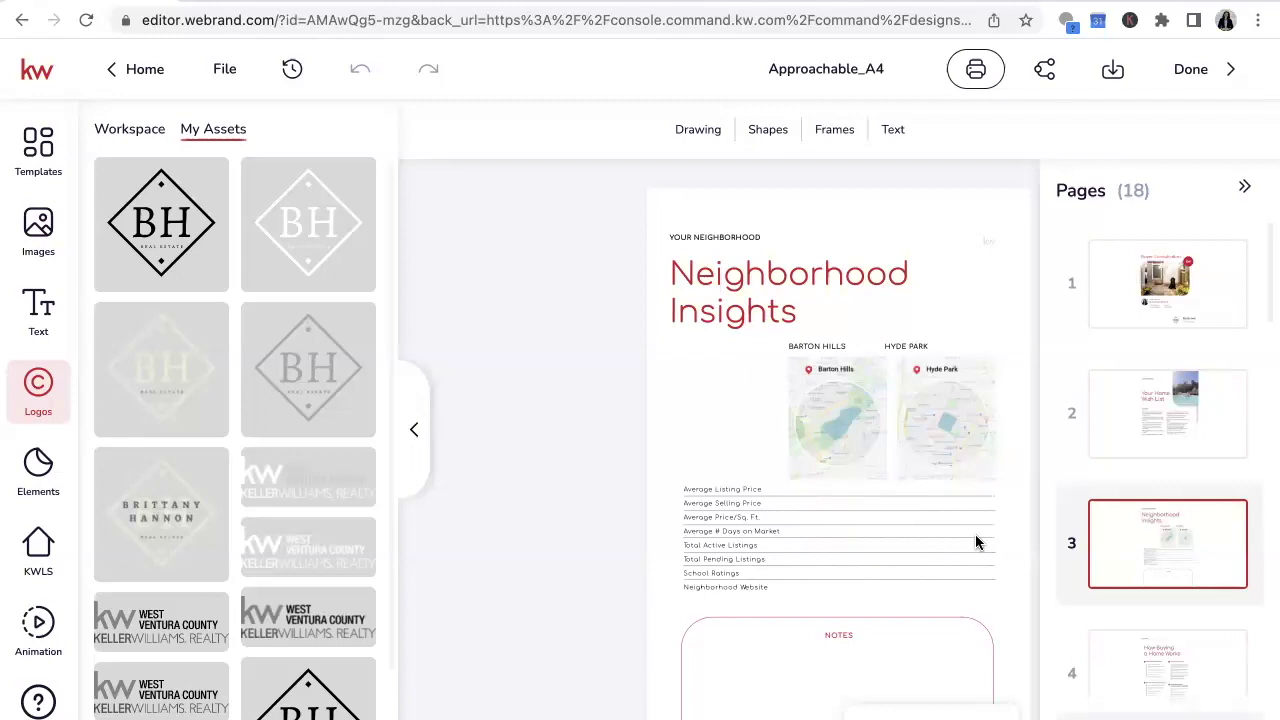
pyautogui.click(1233, 517)
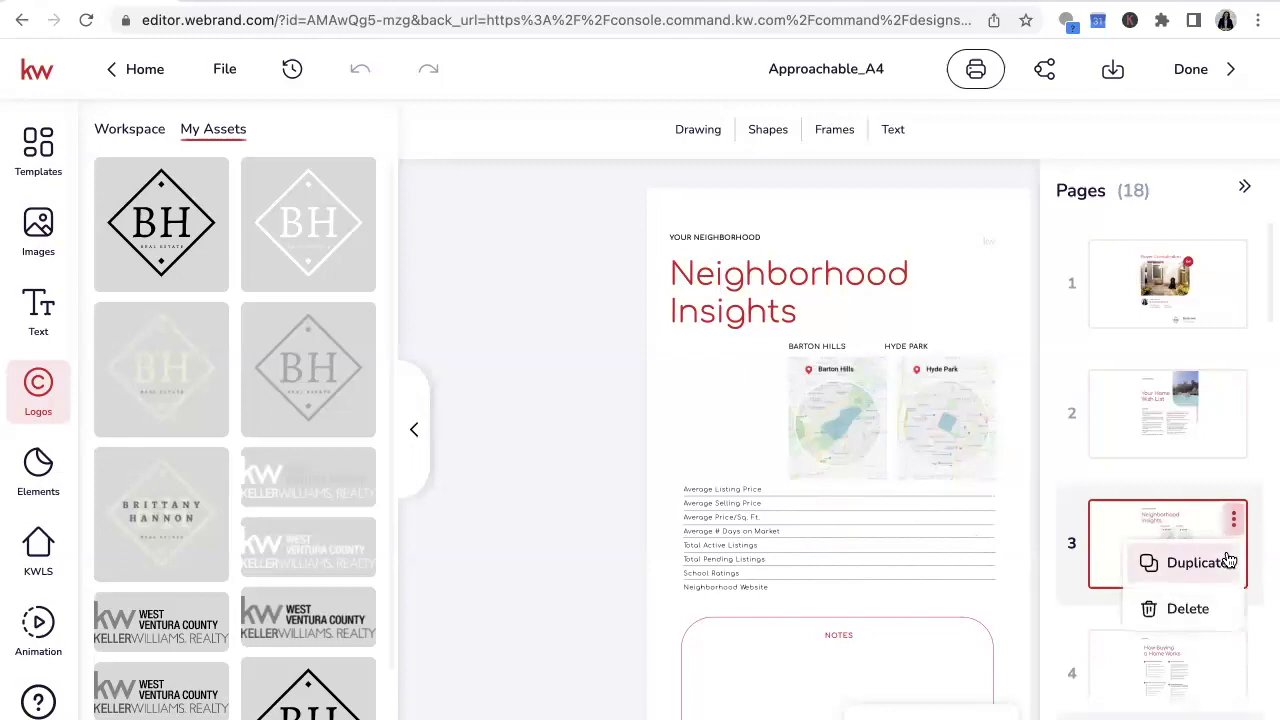
pyautogui.click(1200, 600)
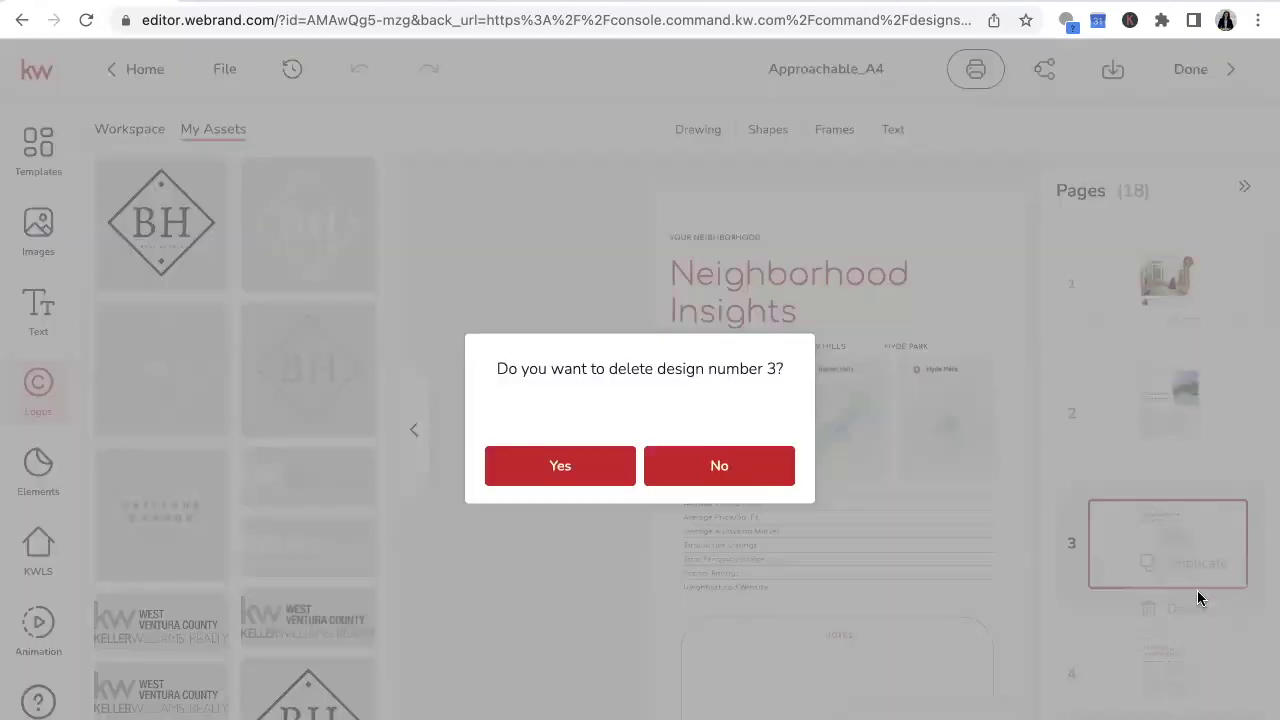
# Step: Confirm removal of the Neighborhood Insights page, leaving 17 pages
pyautogui.click(616, 482)
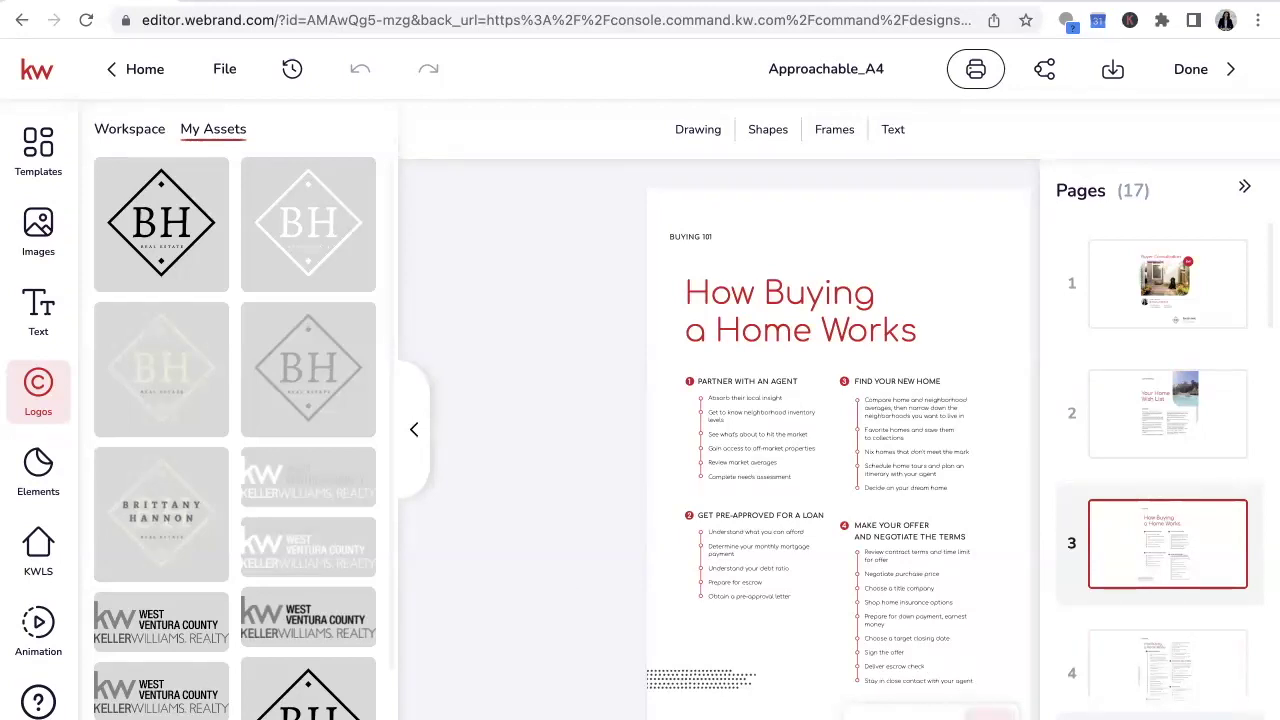
# Step: Zoom into How Buying a Home Works and hide the thumbnails to read the Make Your Offer list
pyautogui.click(1000, 712)
pyautogui.click(1000, 712)
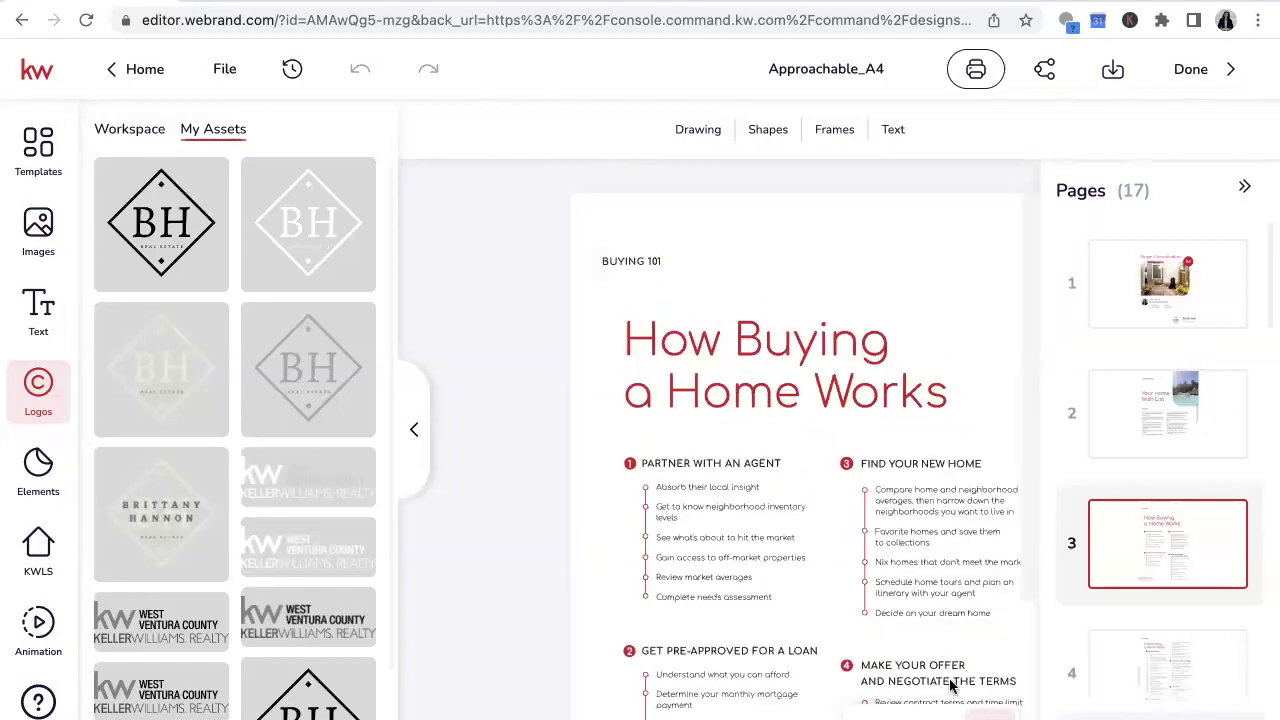
pyautogui.scroll(3, 810, 620)
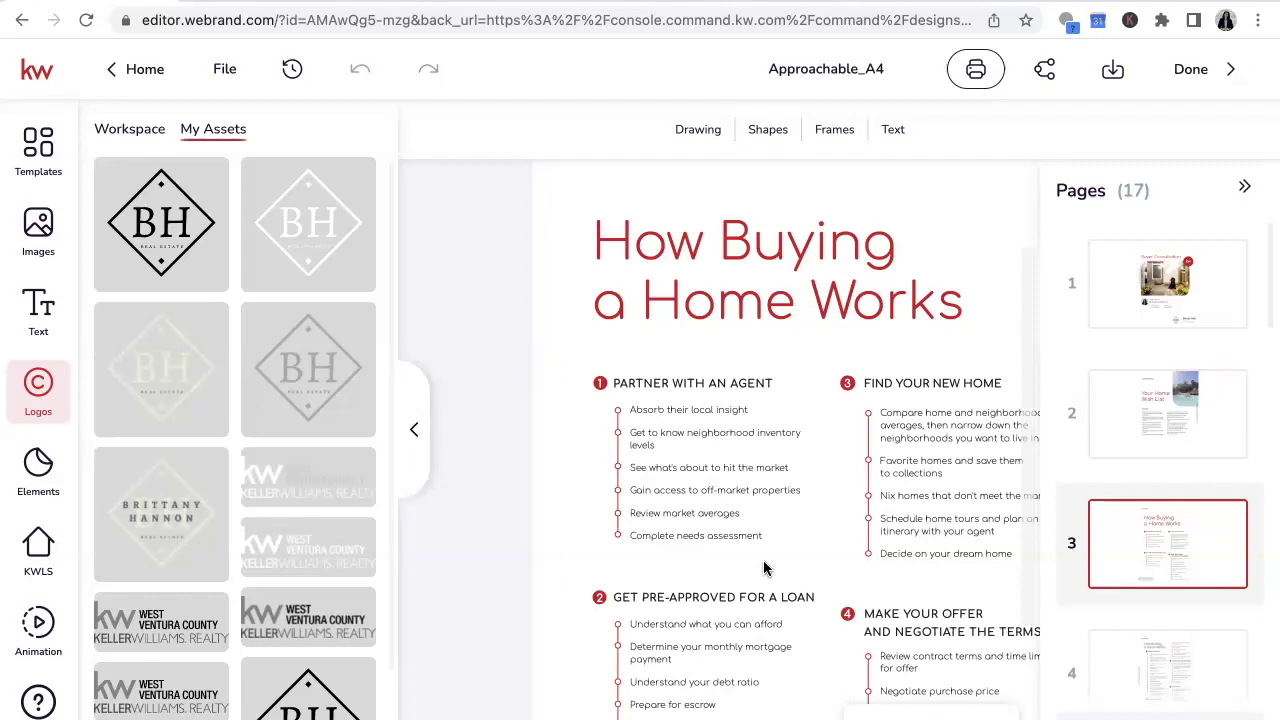
pyautogui.scroll(-3, 763, 560)
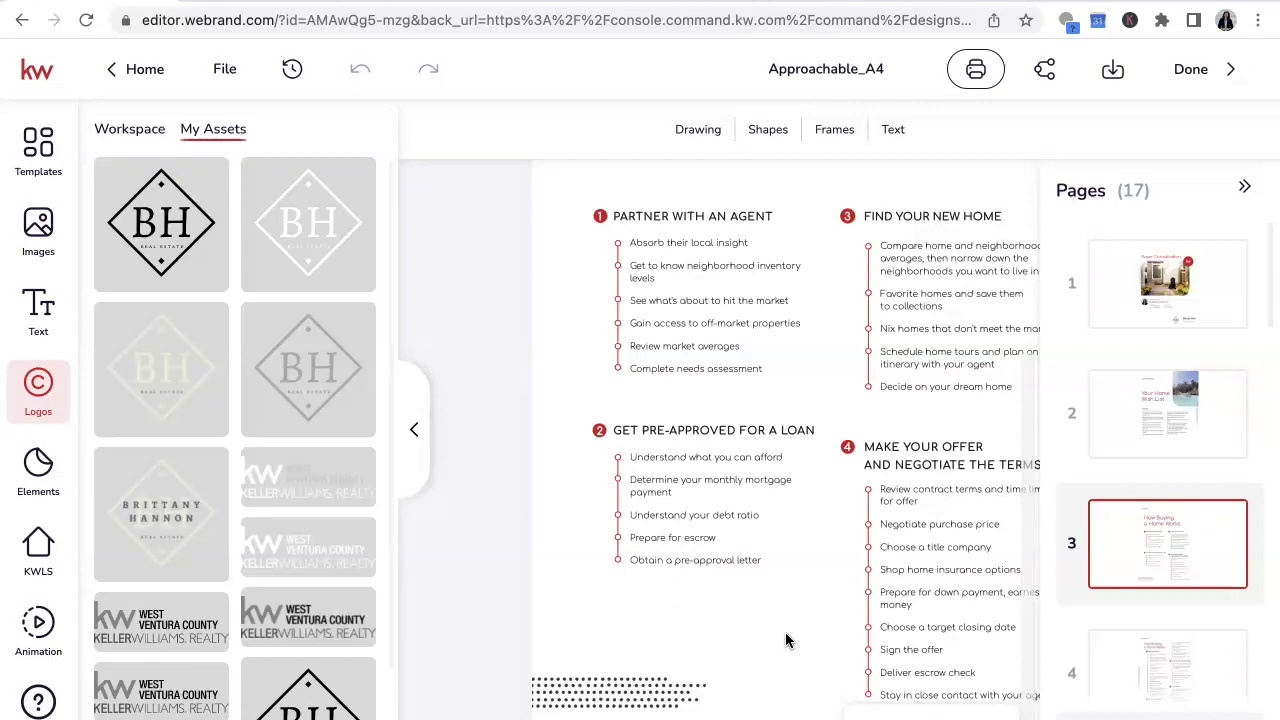
pyautogui.click(1245, 190)
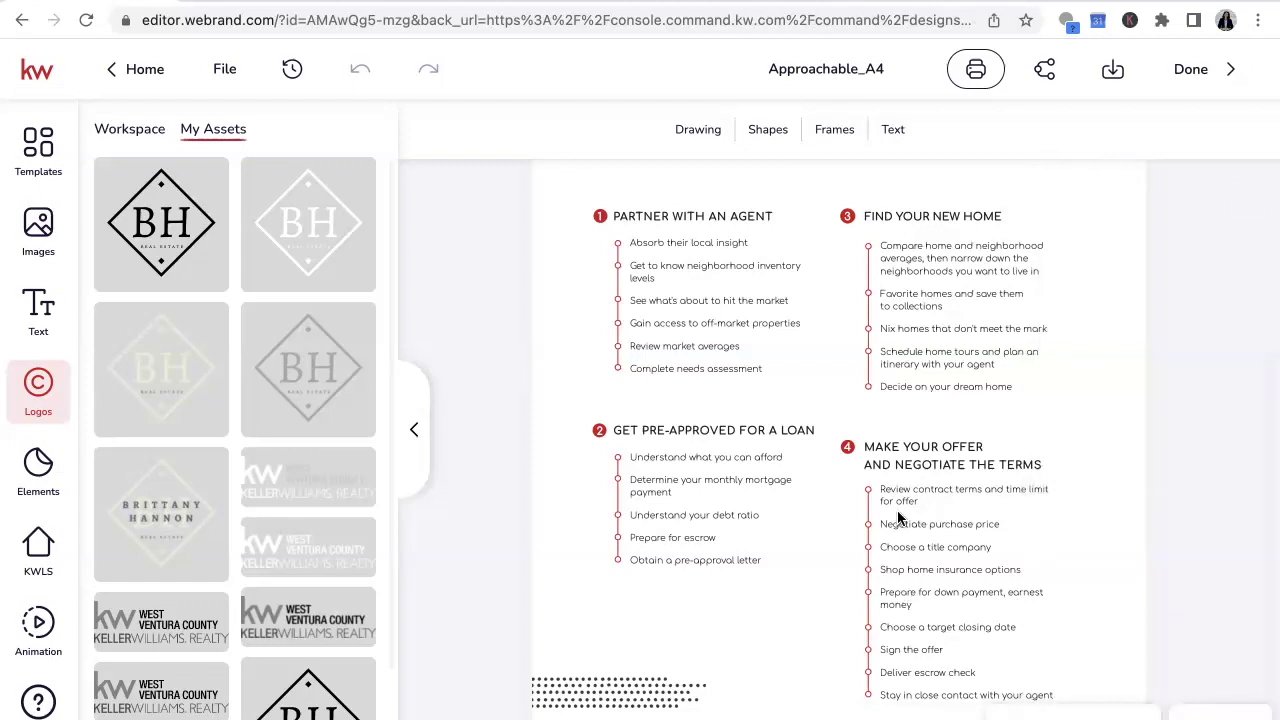
pyautogui.scroll(-1, 978, 585)
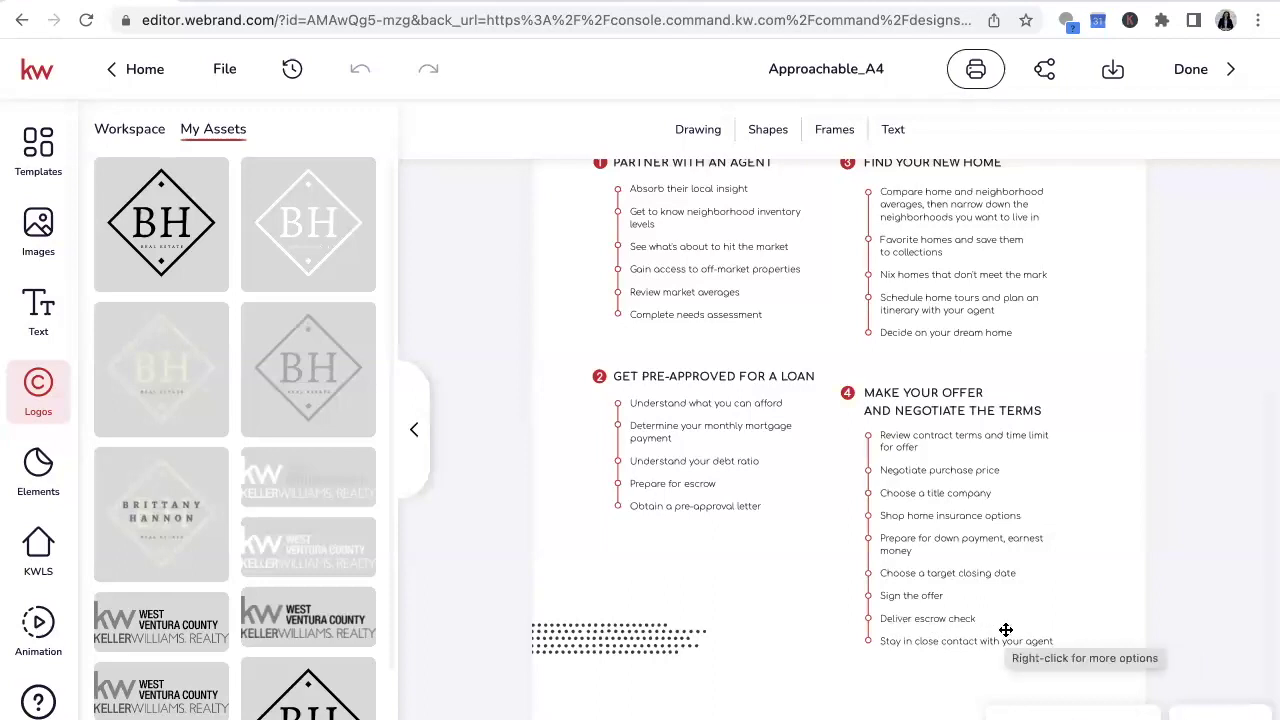
# Step: Replace the closing step 'Deliver escrow check' with 'Wire in Initial Deposit' and apply it
pyautogui.click(940, 622)
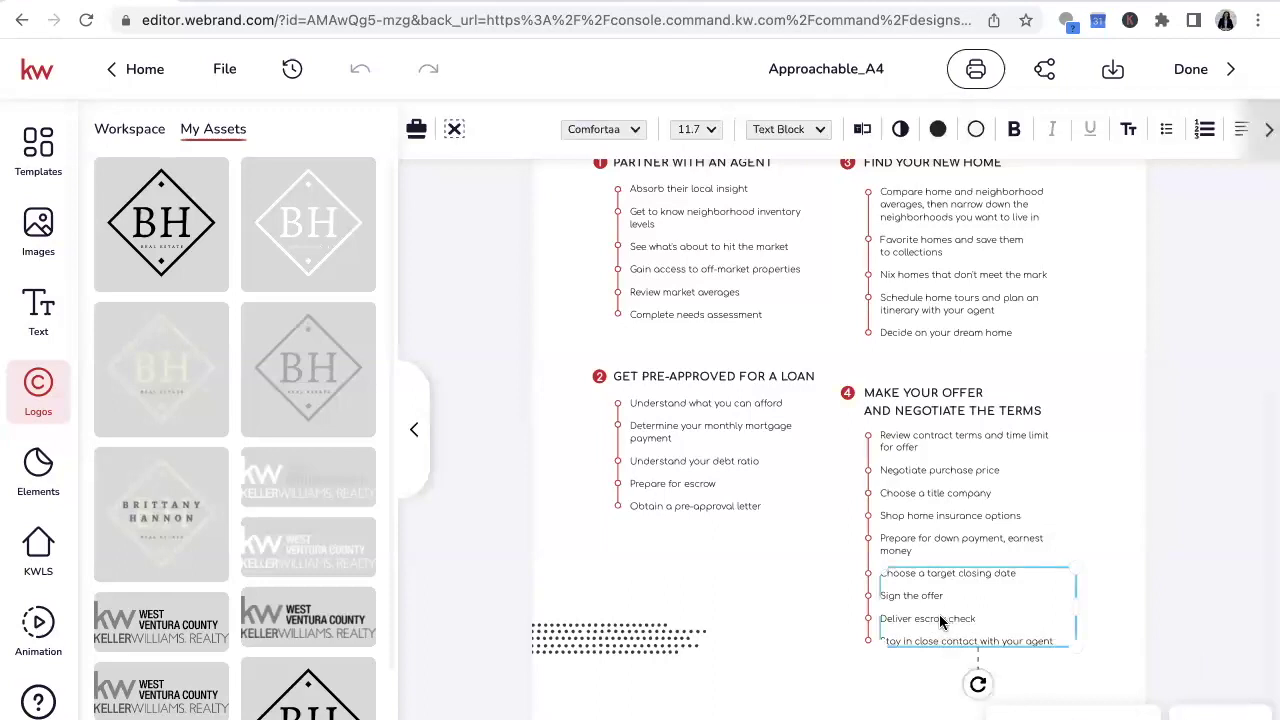
pyautogui.click(864, 130)
pyautogui.moveTo(1140, 170); pyautogui.dragTo(986, 166)
pyautogui.write('Wire in E')
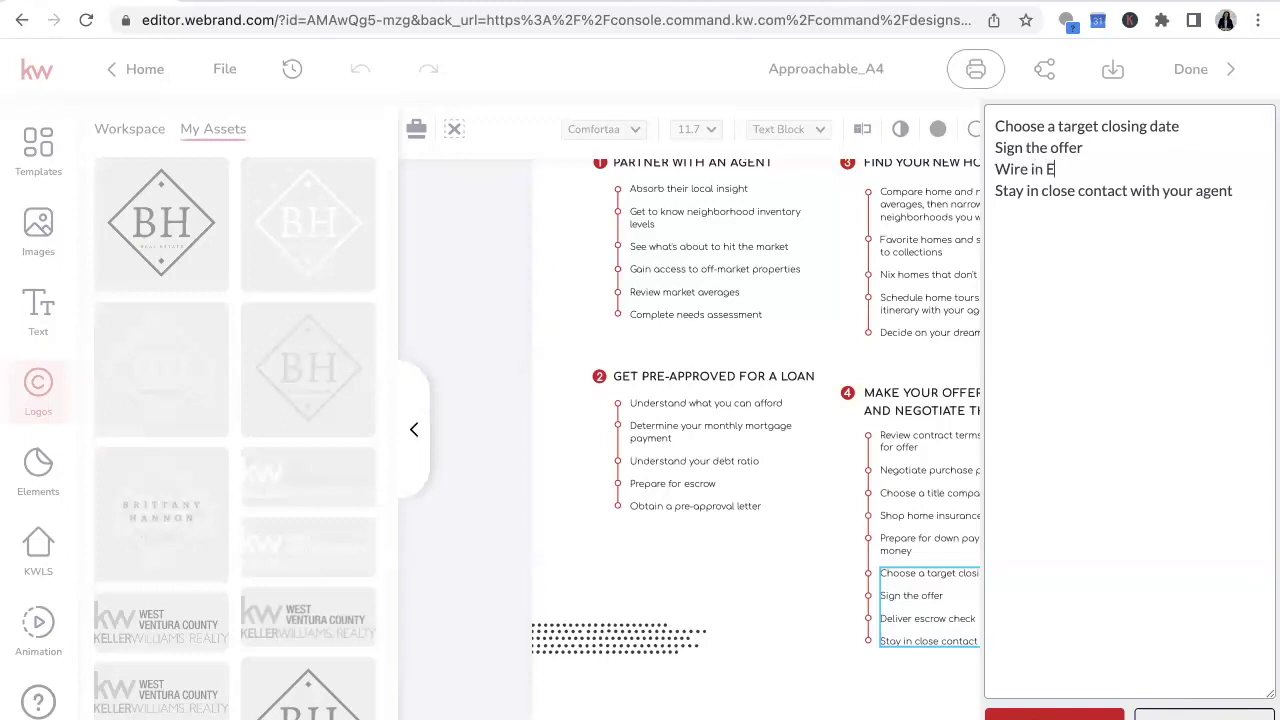
pyautogui.press('BackSpace')
pyautogui.write('Intial Deposit')
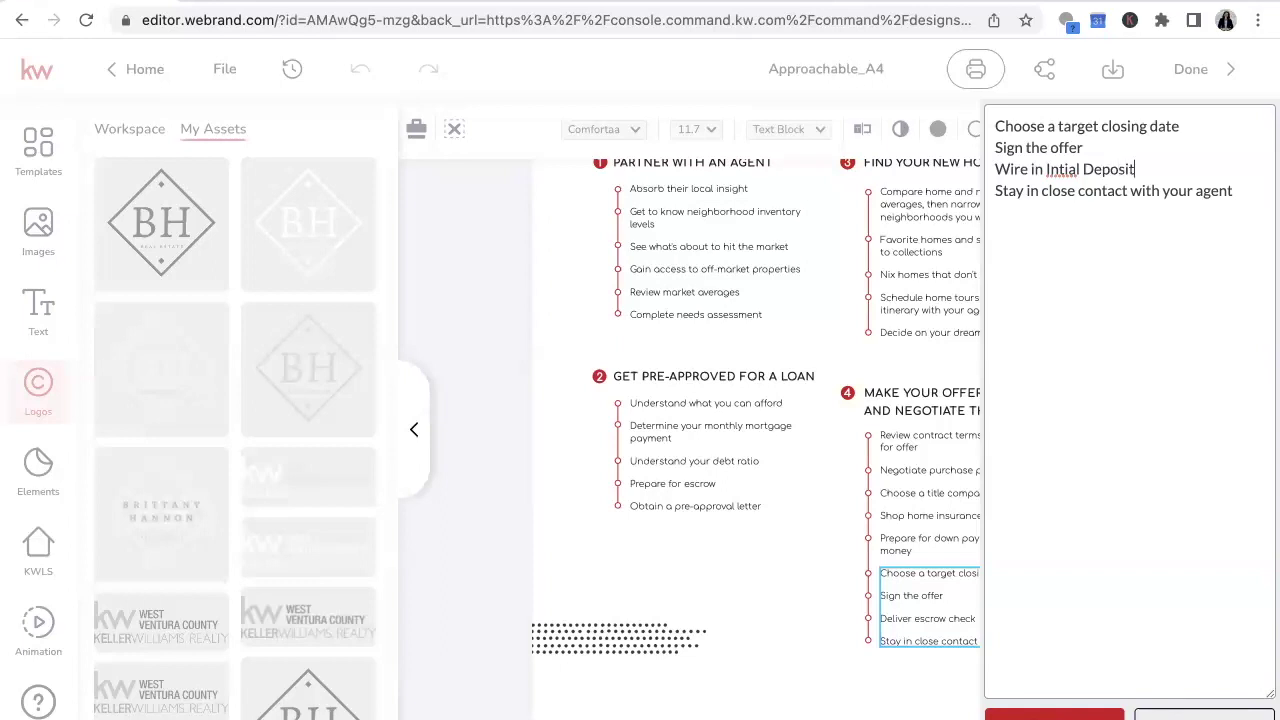
pyautogui.click(1065, 169)
pyautogui.write('i')
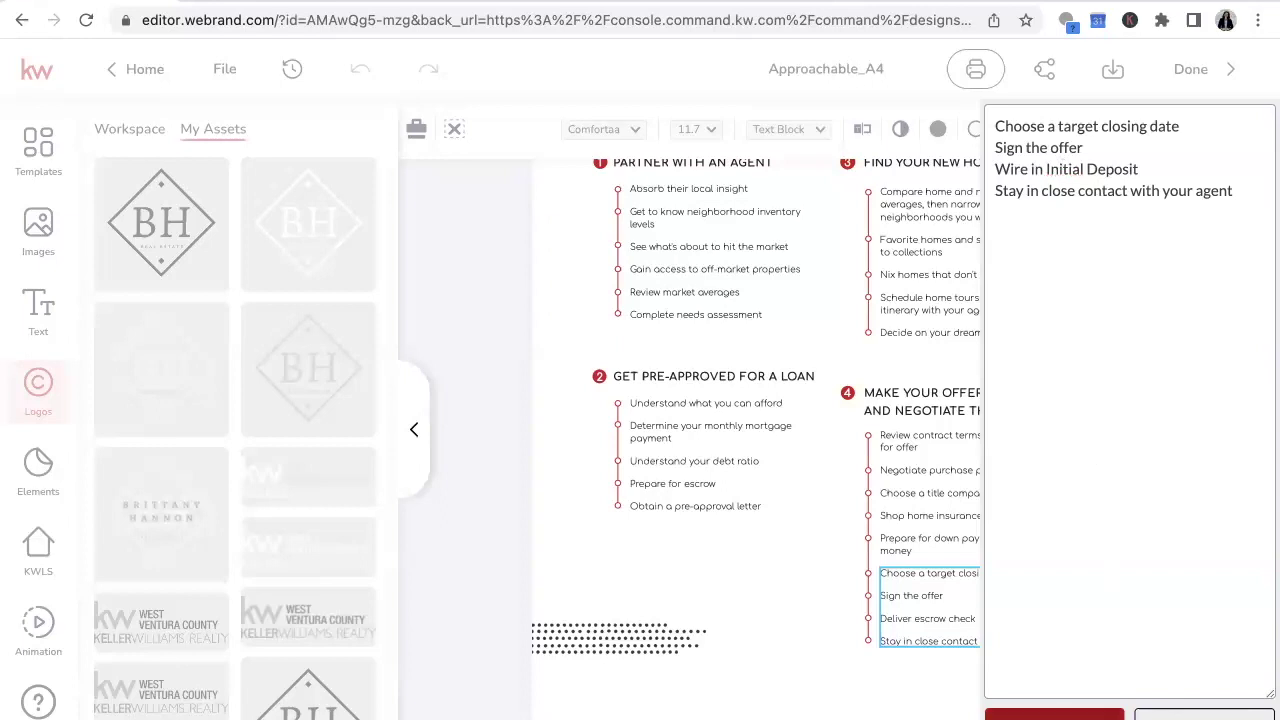
pyautogui.click(1054, 714)
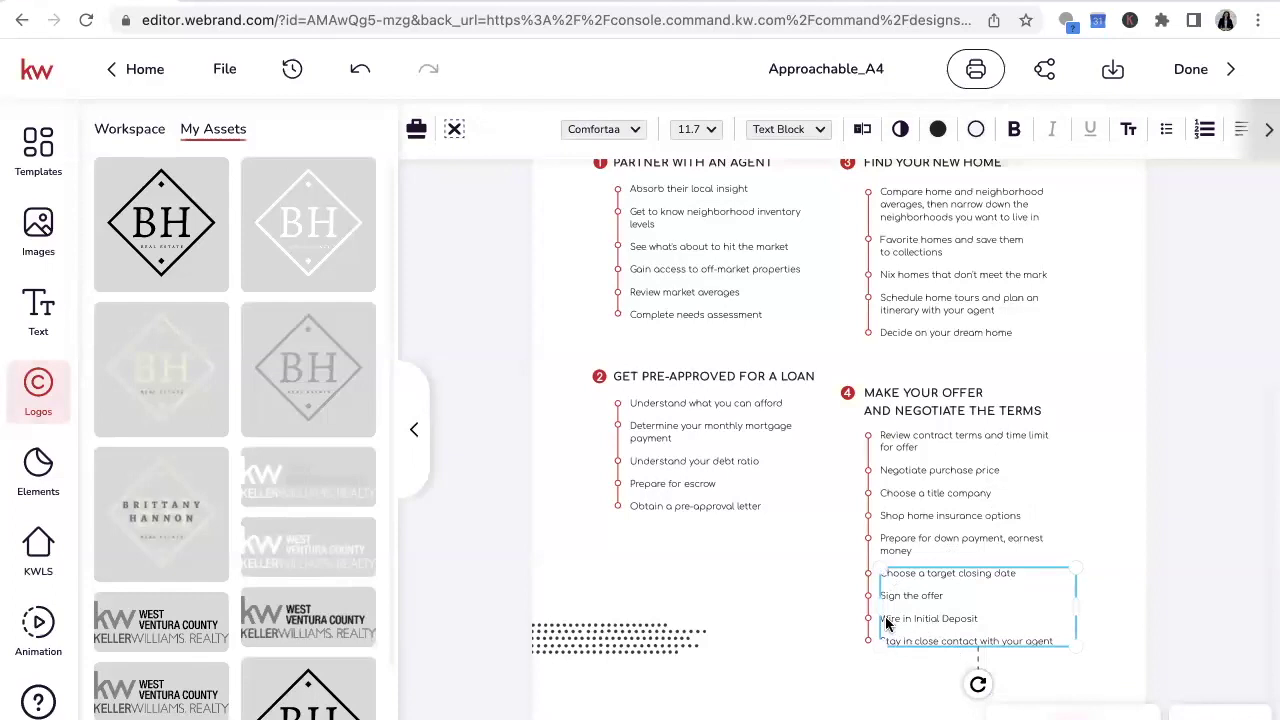
# Step: Check the edited closing-steps block beside the timeline, then go to page 4
pyautogui.click(828, 610)
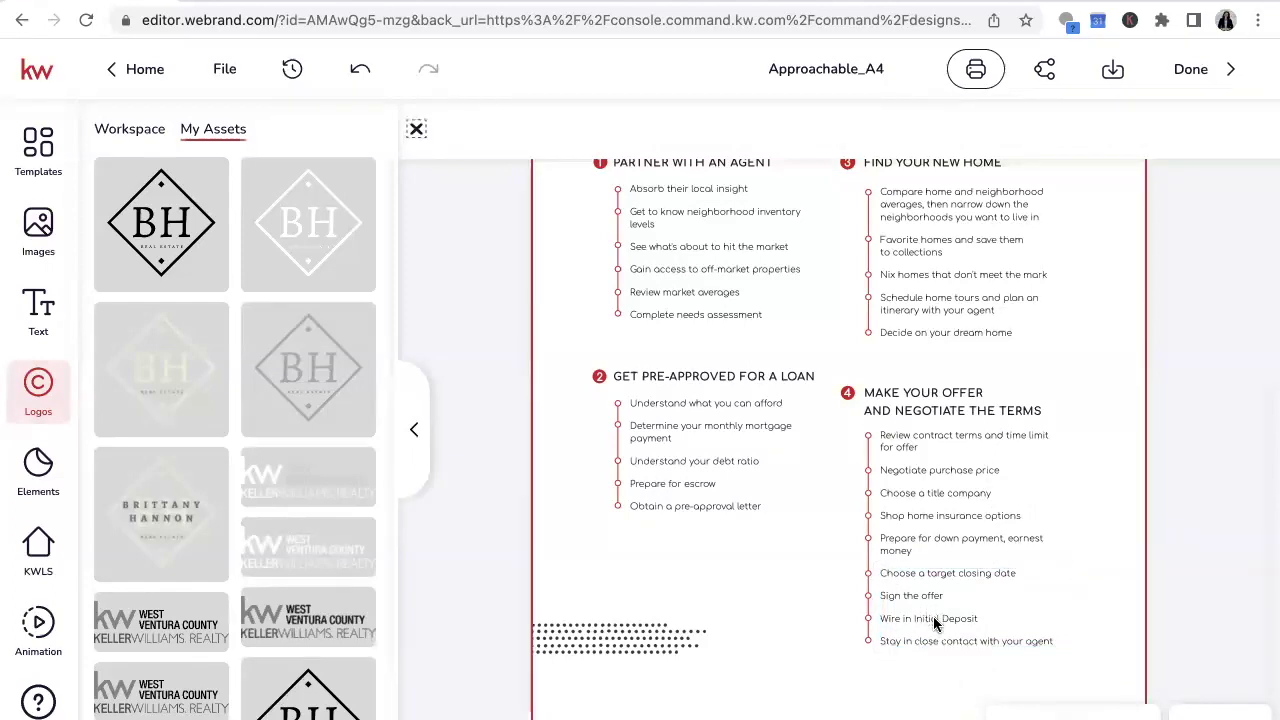
pyautogui.click(935, 623)
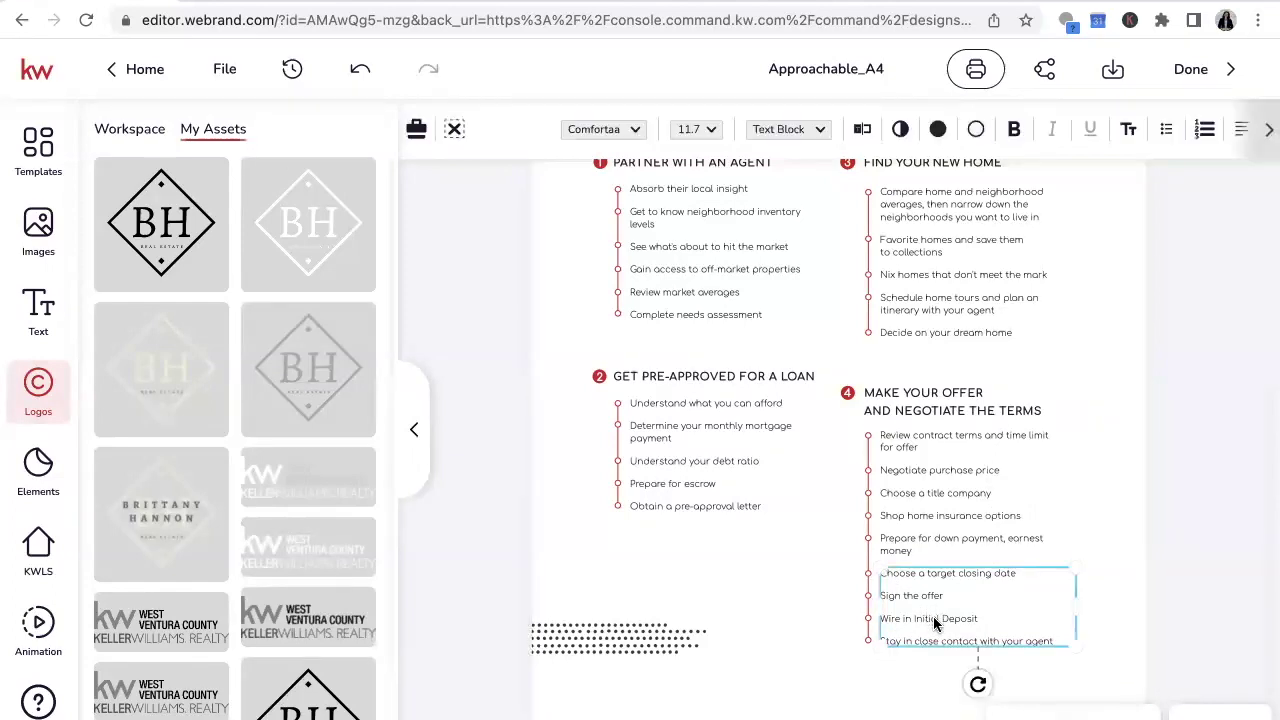
pyautogui.click(866, 616)
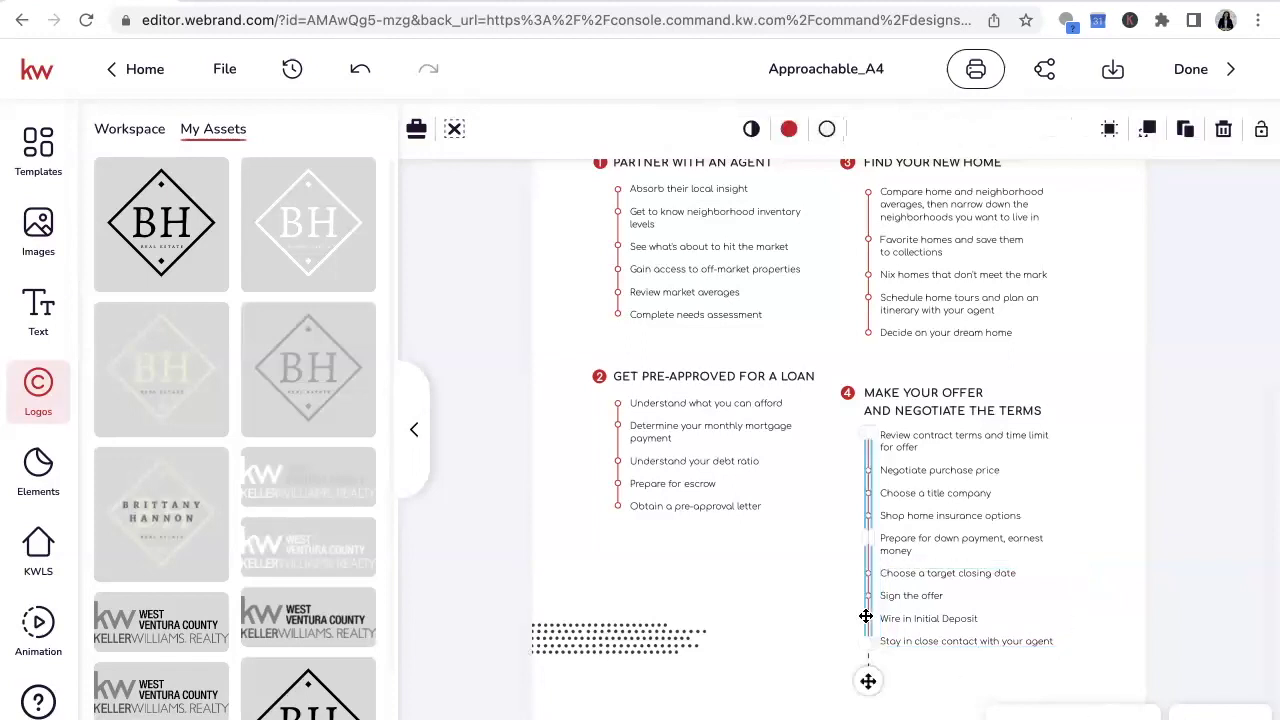
pyautogui.click(922, 600)
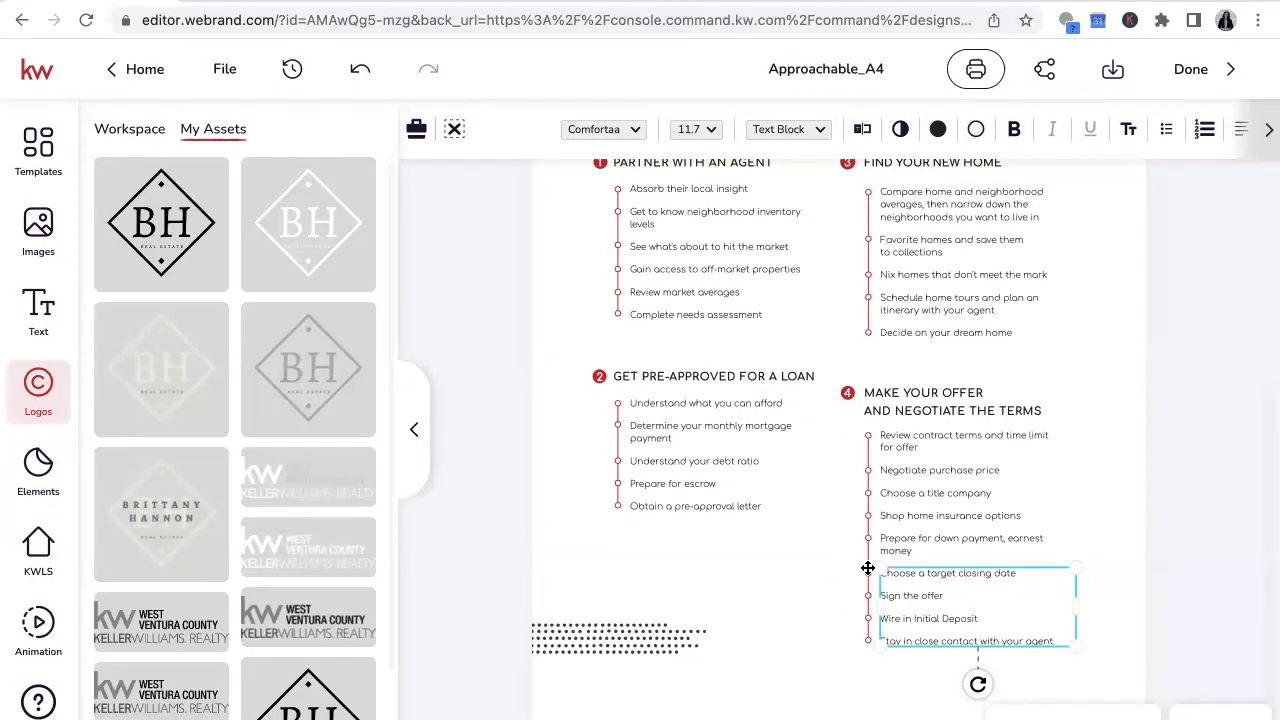
pyautogui.click(1118, 622)
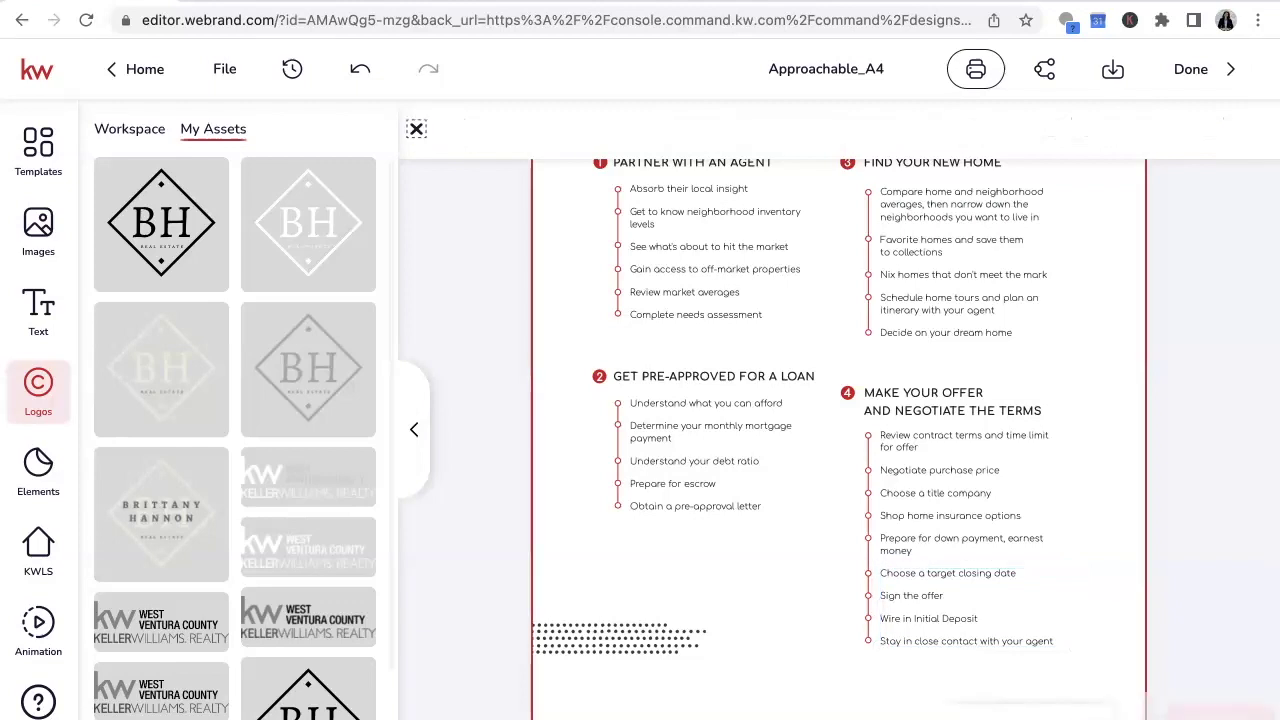
pyautogui.scroll(-2, 1189, 543)
pyautogui.click(1165, 483)
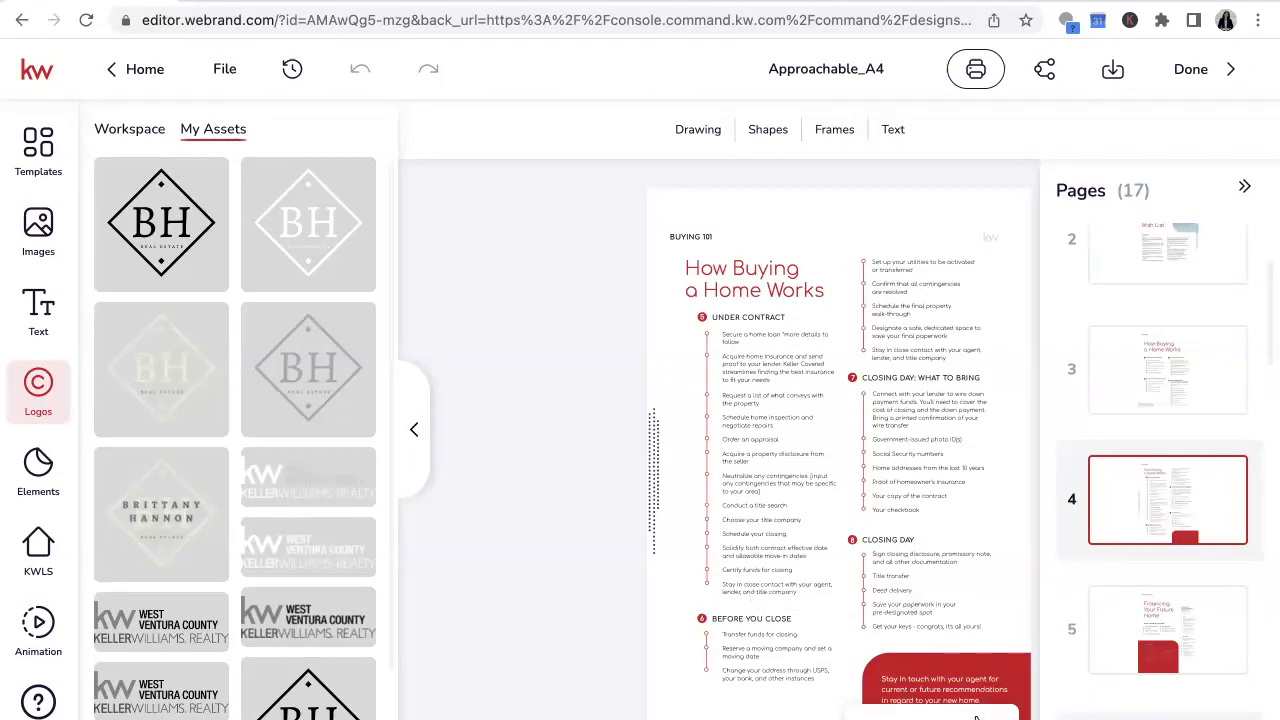
# Step: Look over page 4, Under Contract through Closing Day, then open page 5, Financing Your Future Home
pyautogui.keyDown('ctrl'); pyautogui.scroll(3, 966, 705); pyautogui.keyUp('ctrl')
pyautogui.scroll(-2, 893, 517)
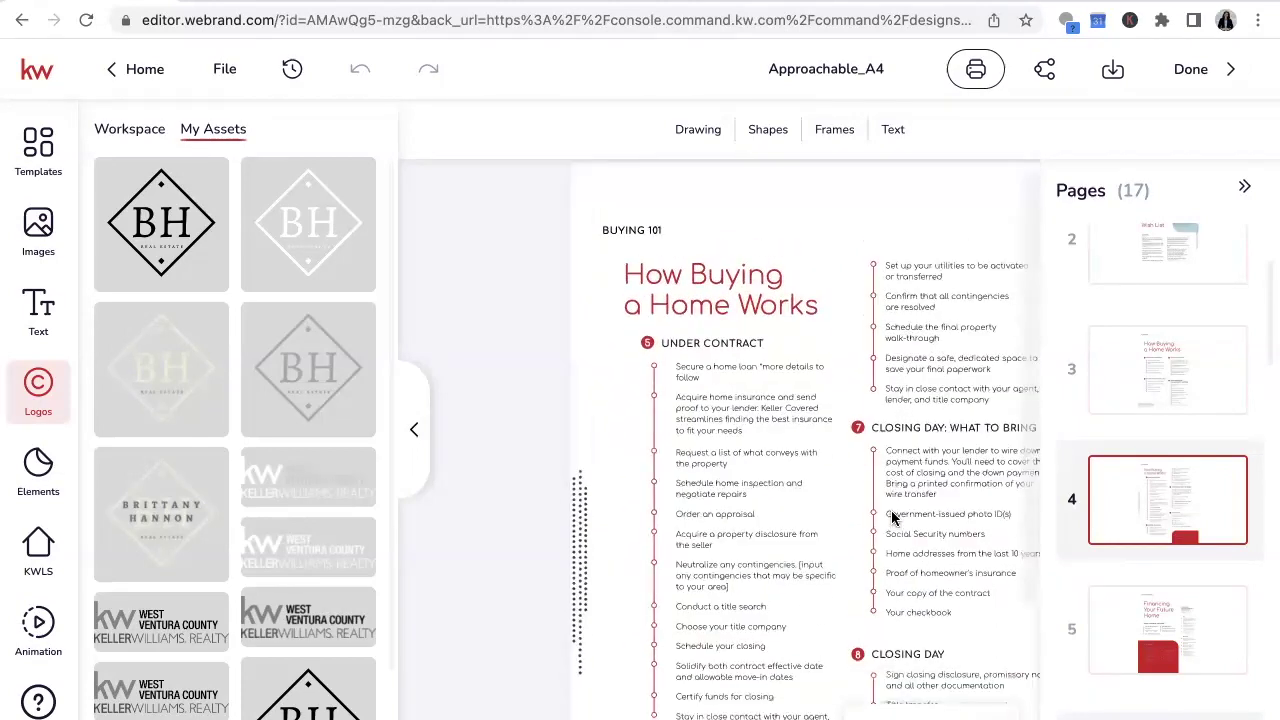
pyautogui.scroll(-5, 890, 500)
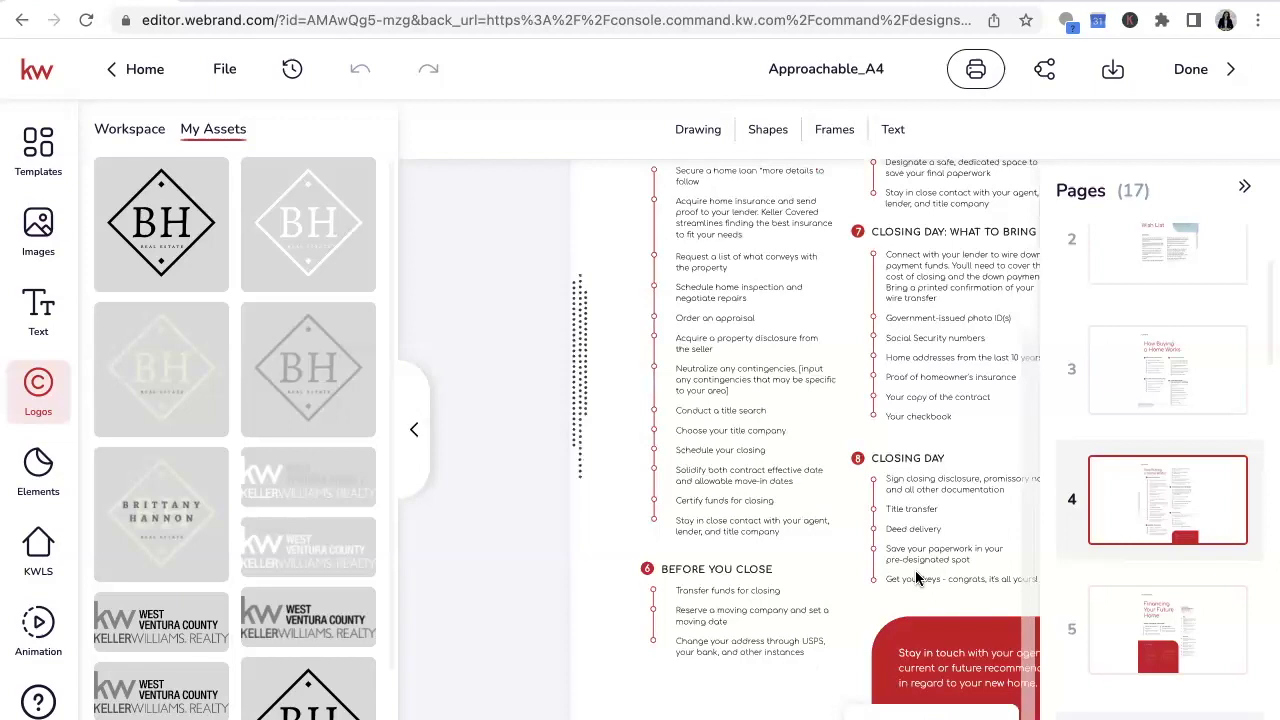
pyautogui.scroll(3, 917, 578)
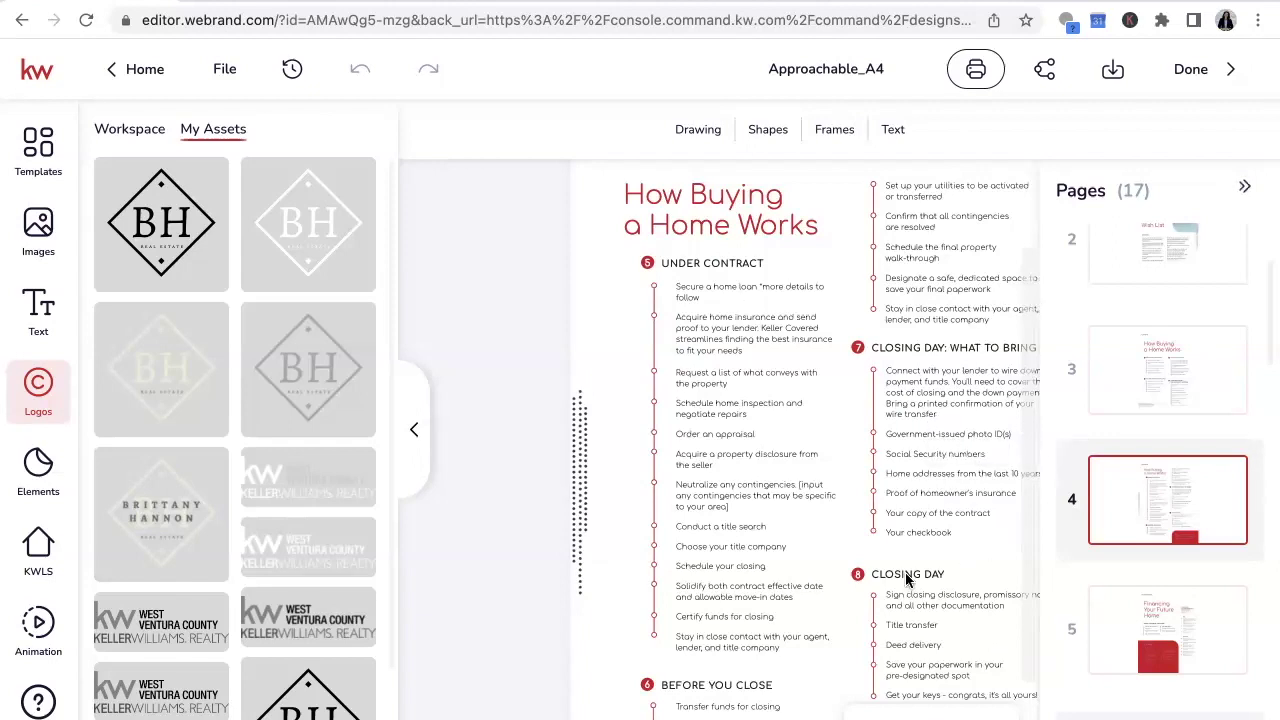
pyautogui.scroll(-2, 947, 612)
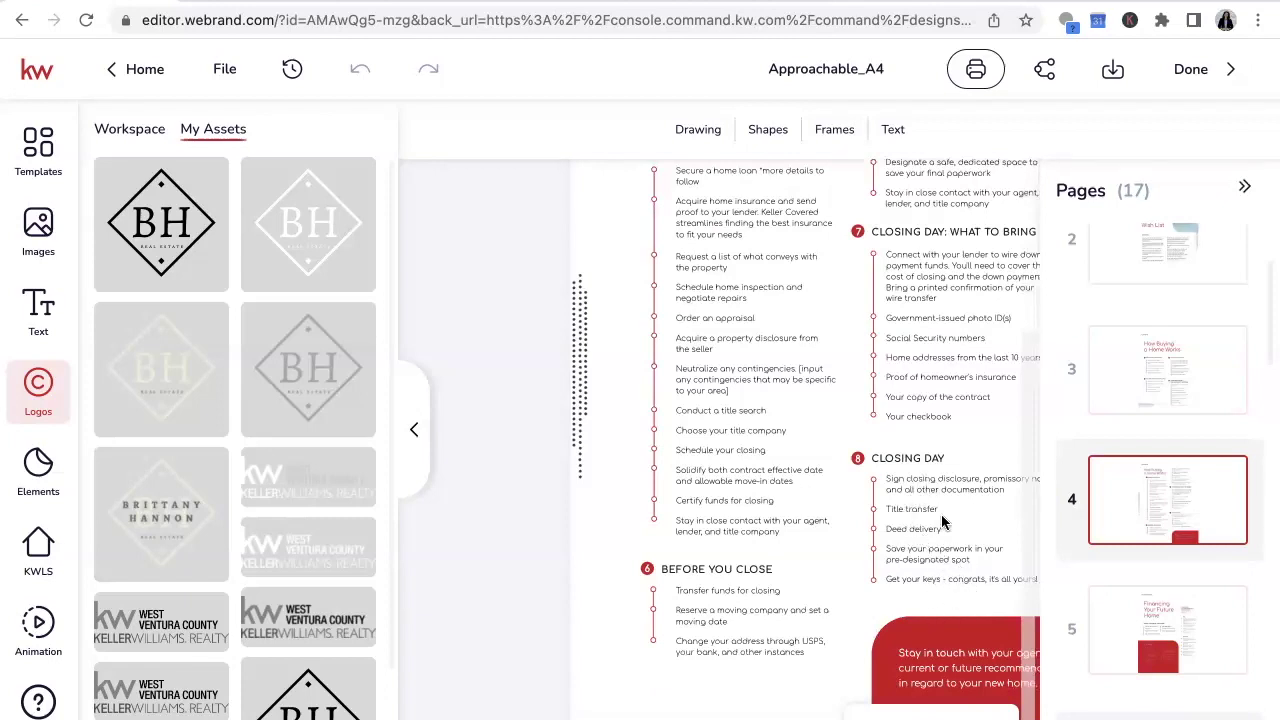
pyautogui.click(1247, 184)
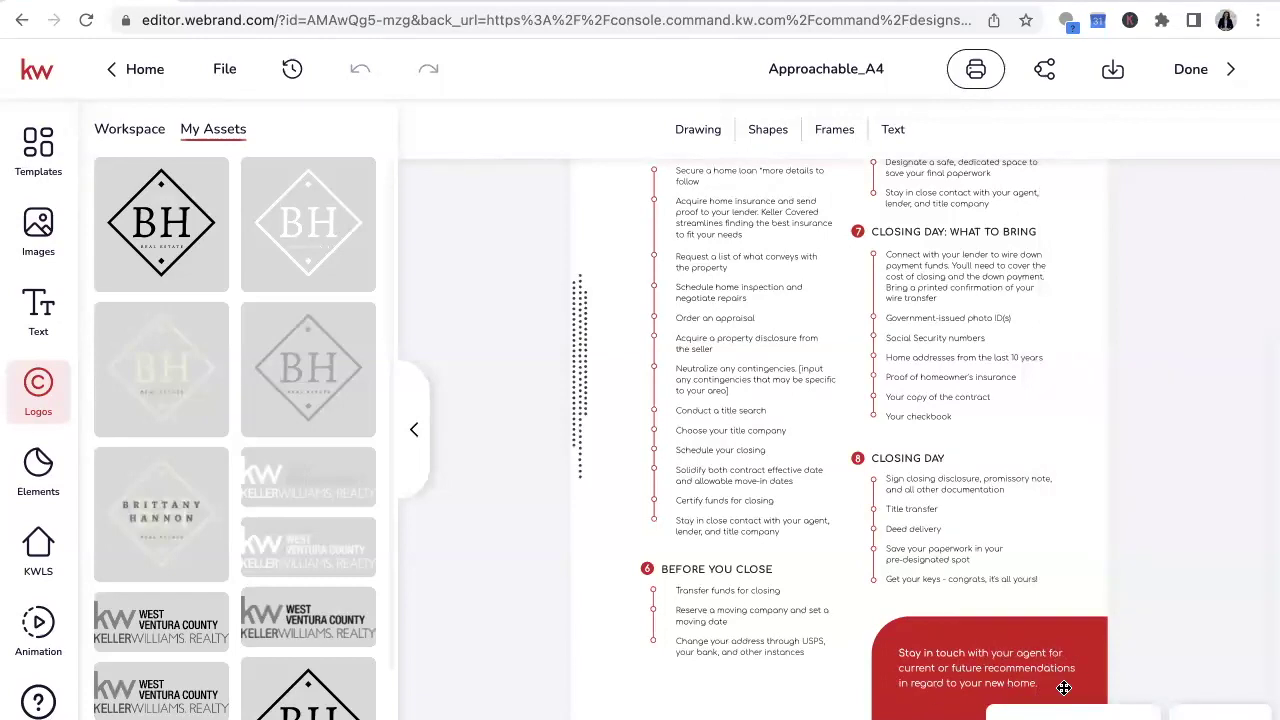
pyautogui.scroll(3, 941, 517)
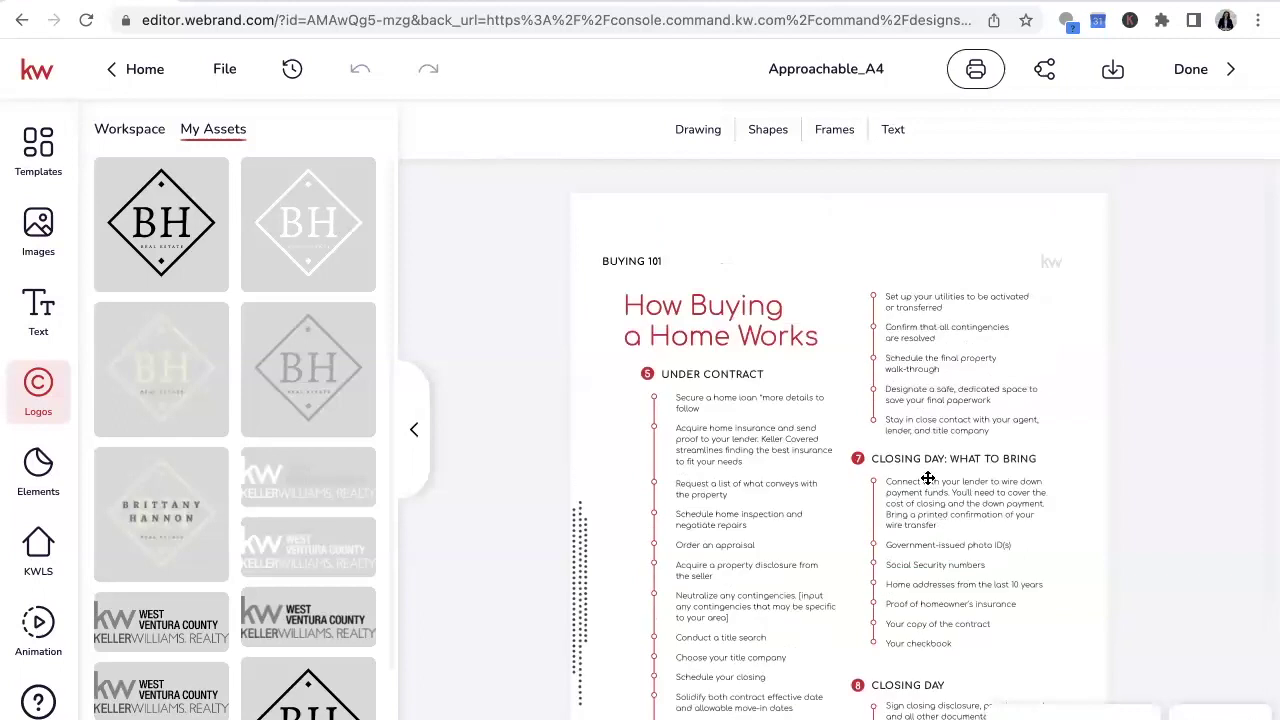
pyautogui.click(1232, 717)
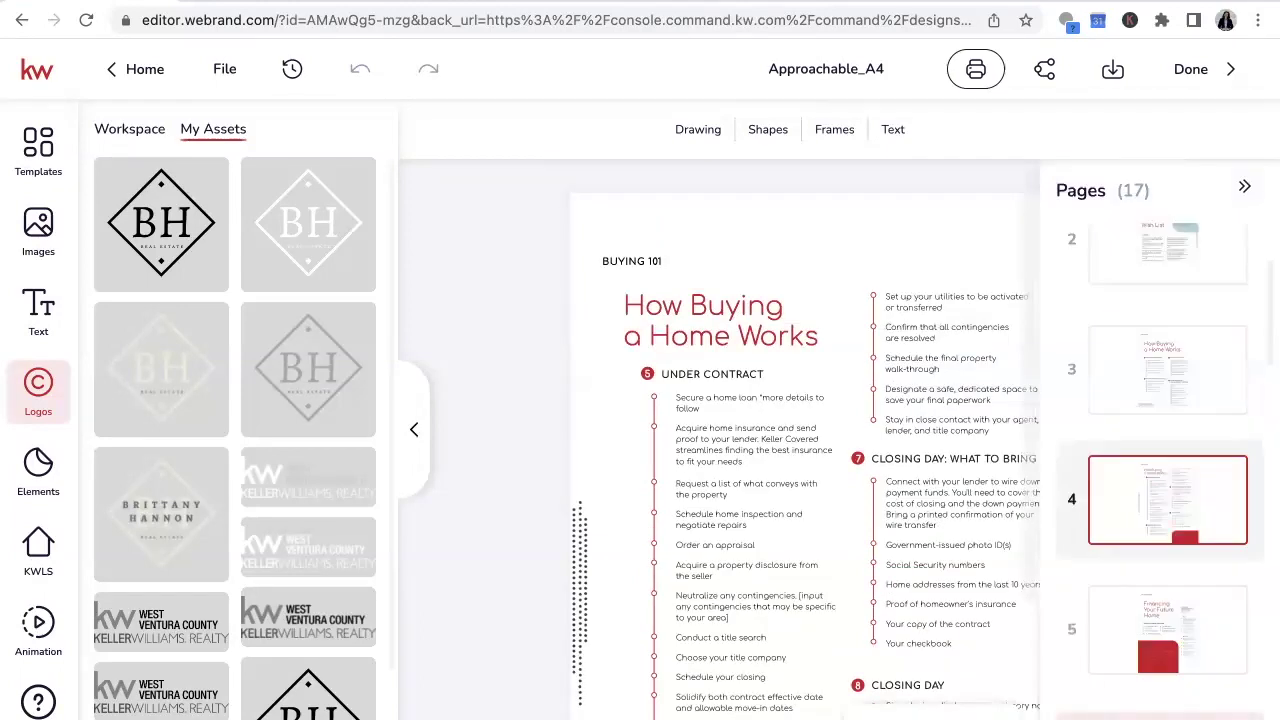
pyautogui.scroll(-1, 1111, 523)
pyautogui.click(1165, 575)
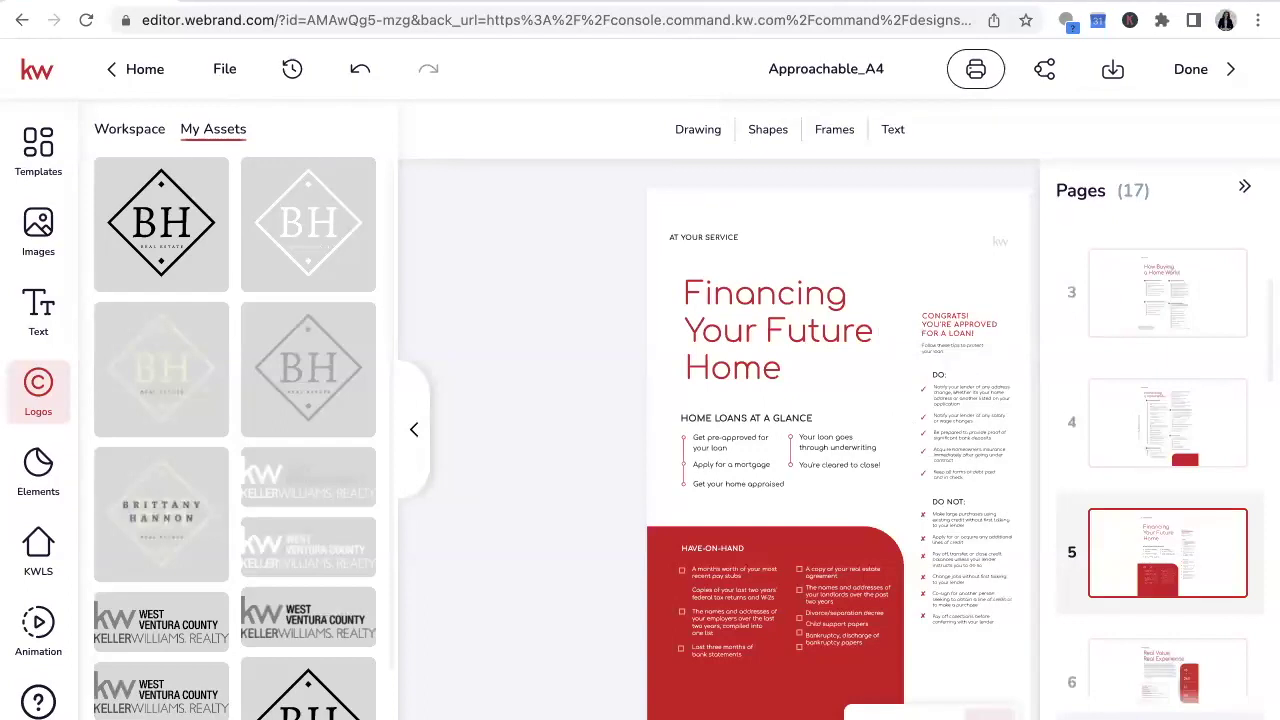
# Step: Look over page 6, Real Value Real Experience, then open page 7, My Competitive Advantage
pyautogui.scroll(3, 937, 646)
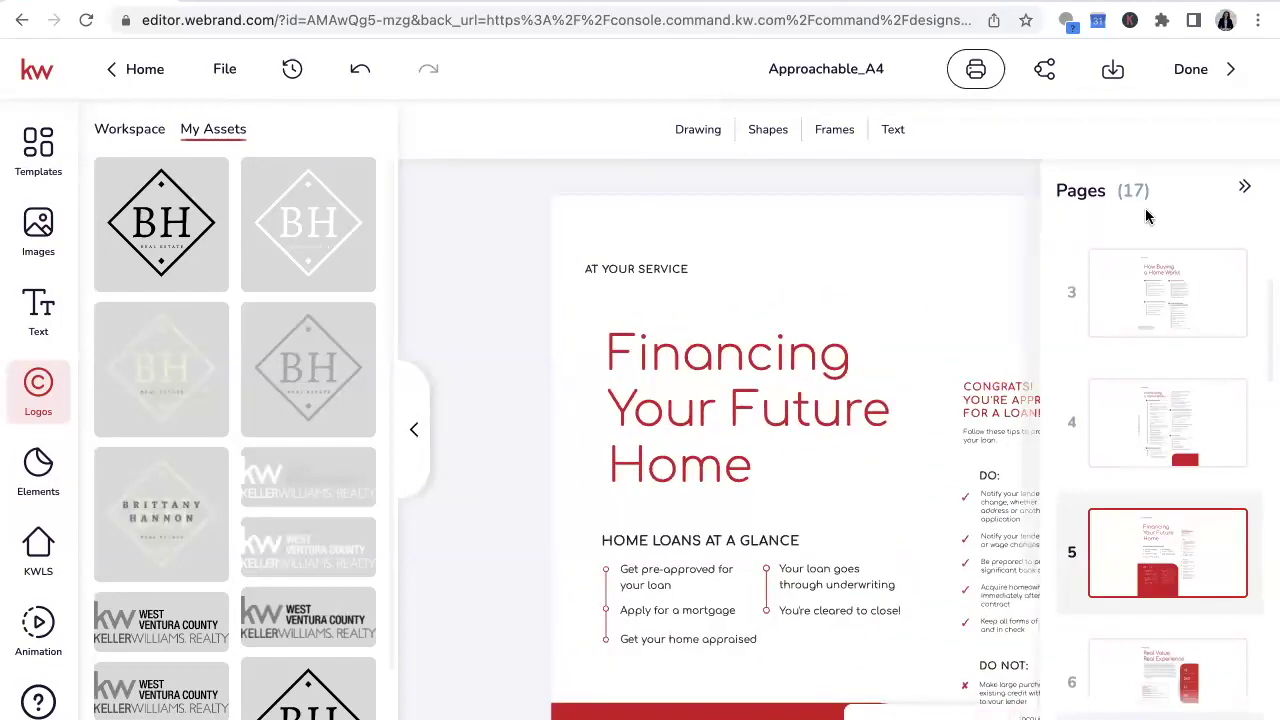
pyautogui.scroll(-2, 1165, 505)
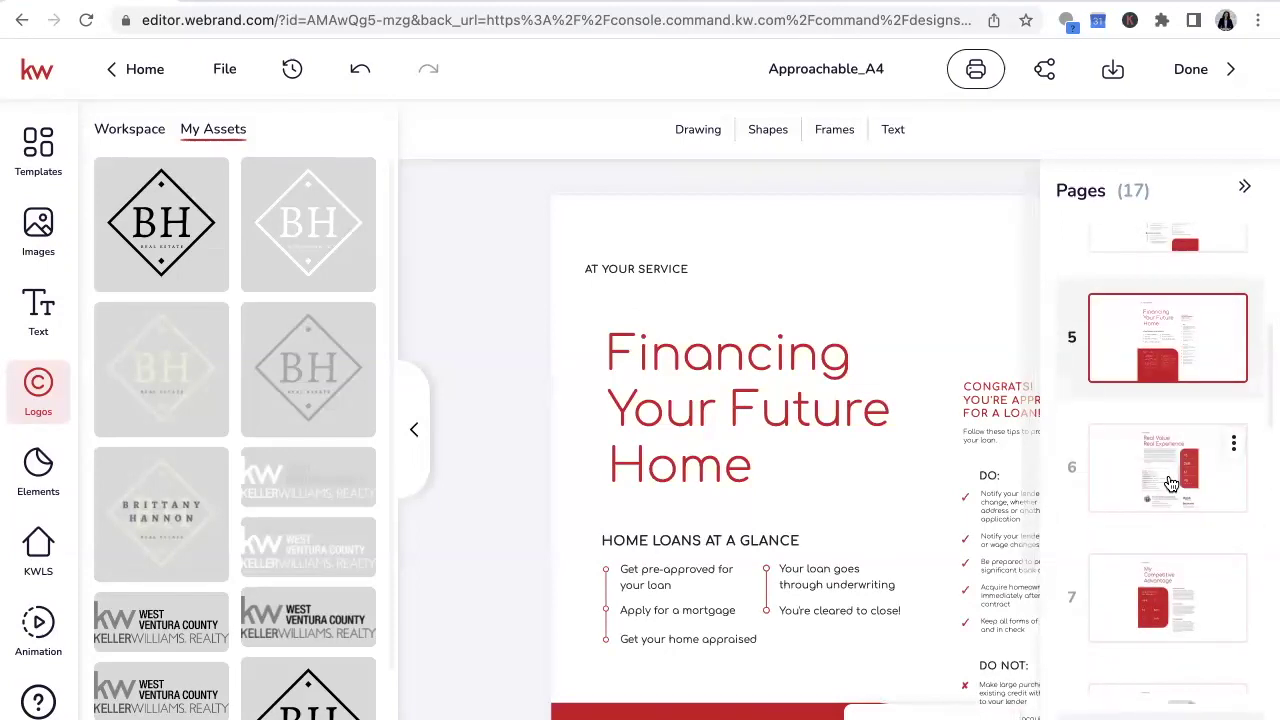
pyautogui.click(1171, 483)
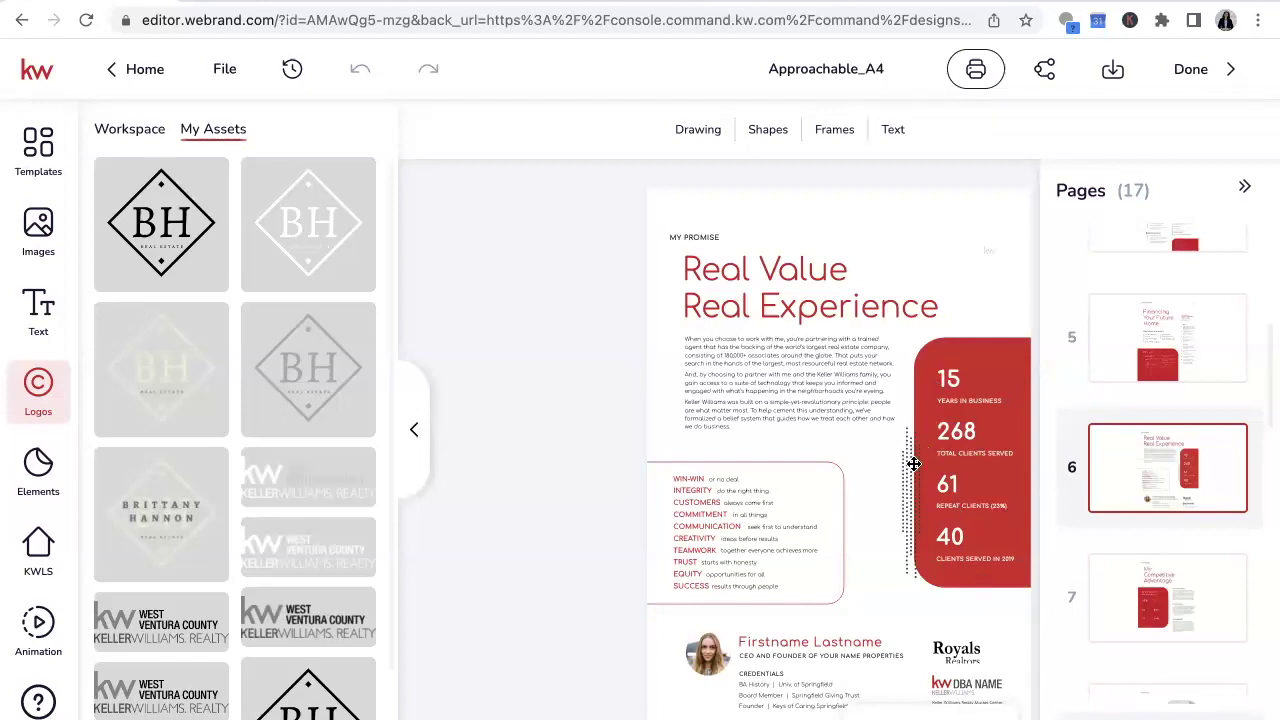
pyautogui.scroll(-2, 1167, 445)
pyautogui.click(1167, 445)
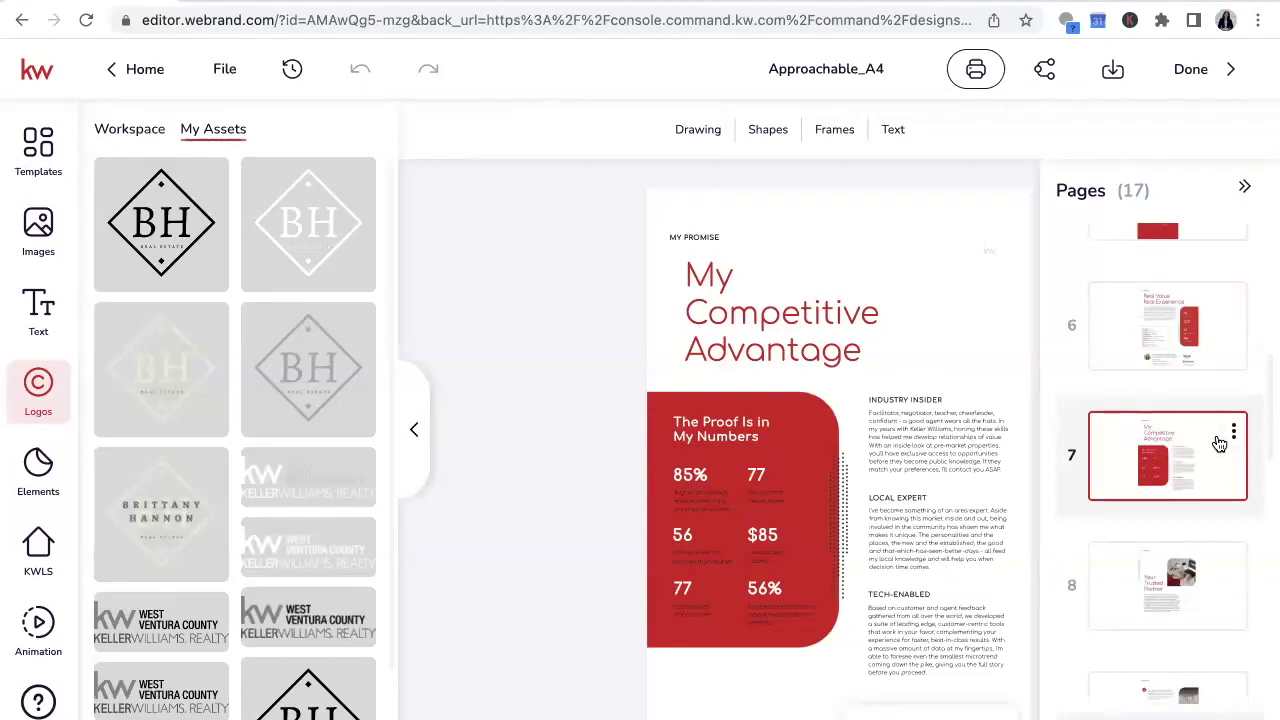
# Step: Delete page 7, My Competitive Advantage, from the booklet
pyautogui.click(1233, 431)
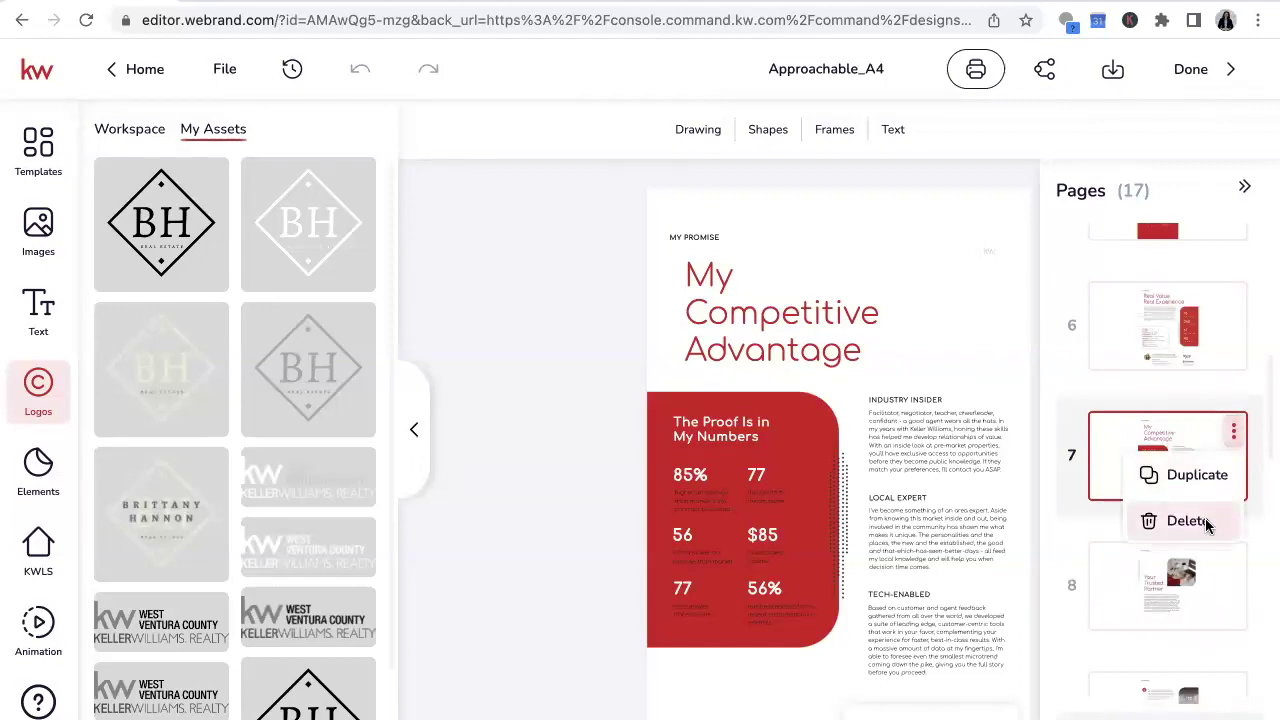
pyautogui.click(1188, 521)
pyautogui.click(576, 470)
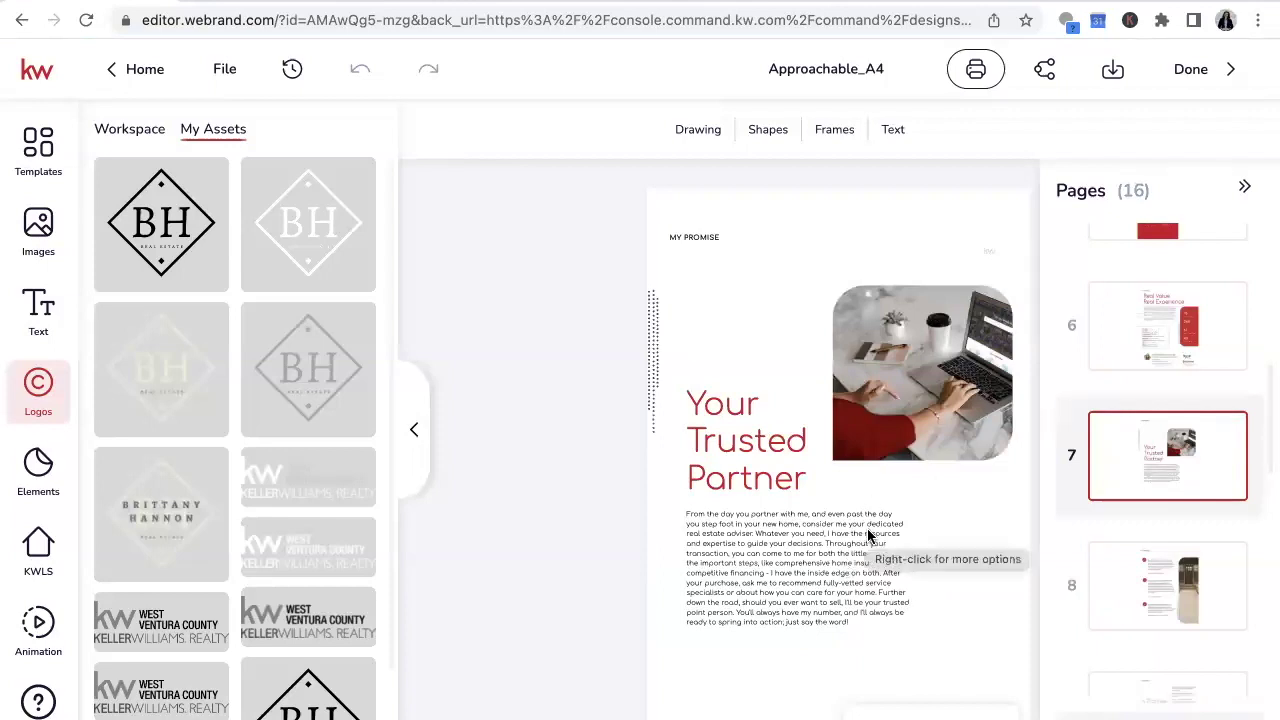
# Step: After viewing the testimonials page, delete page 9, A Promise to YOU
pyautogui.click(1153, 597)
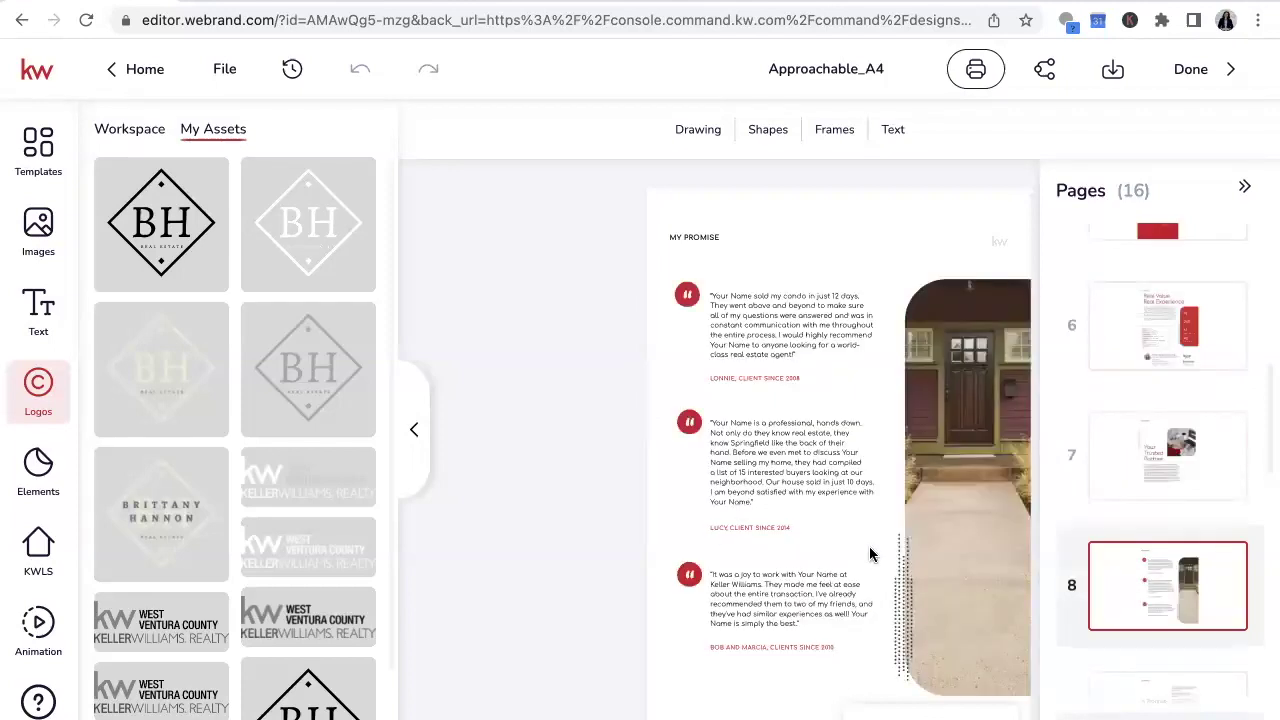
pyautogui.scroll(-4, 1130, 475)
pyautogui.click(1152, 359)
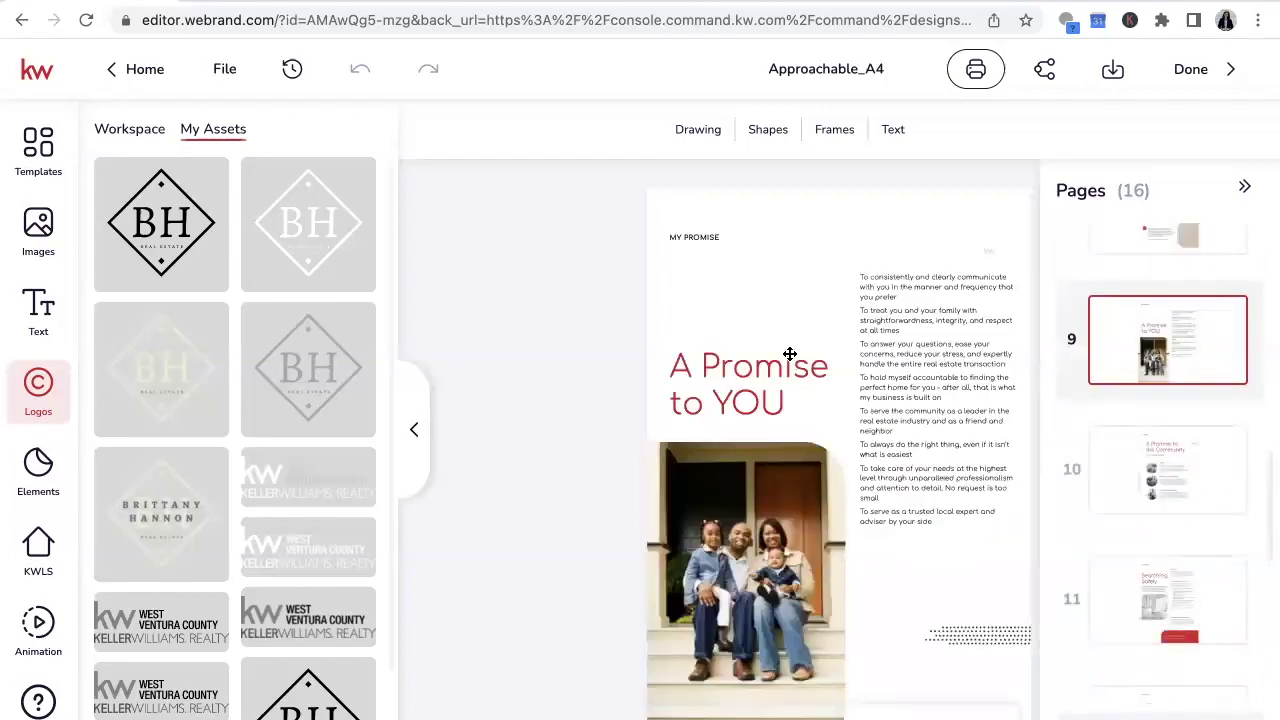
pyautogui.click(1236, 316)
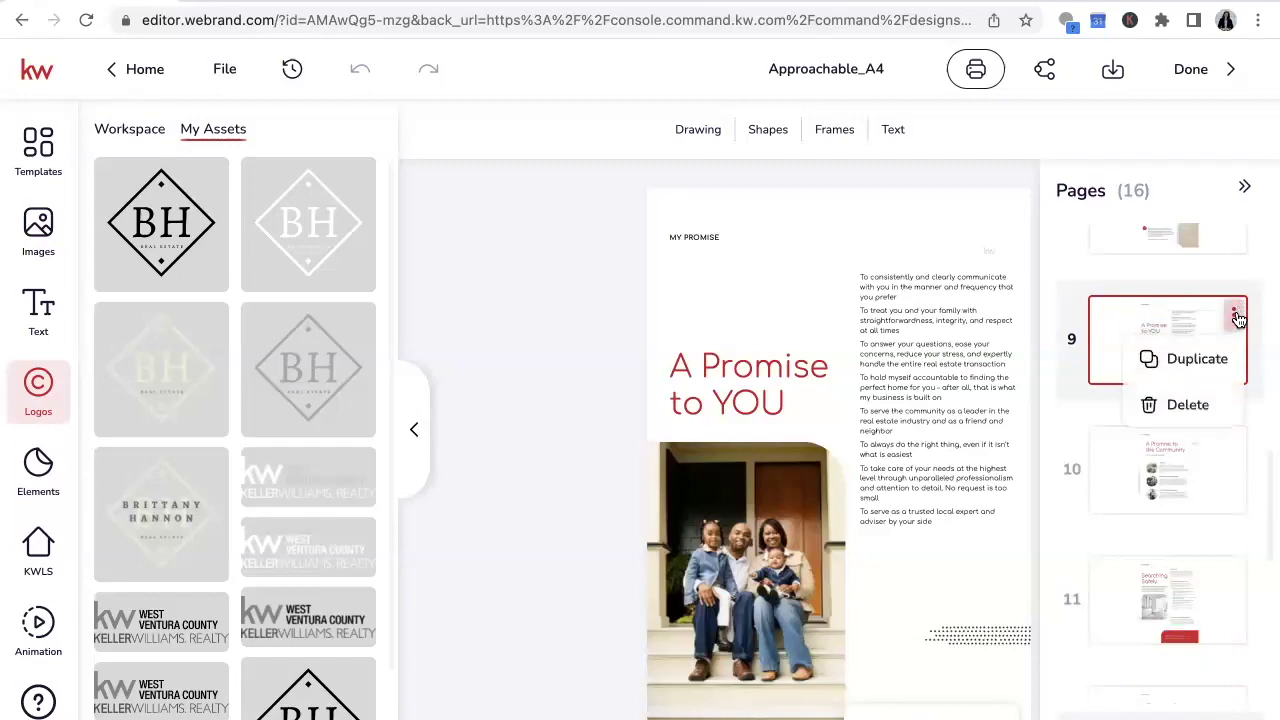
pyautogui.click(1197, 406)
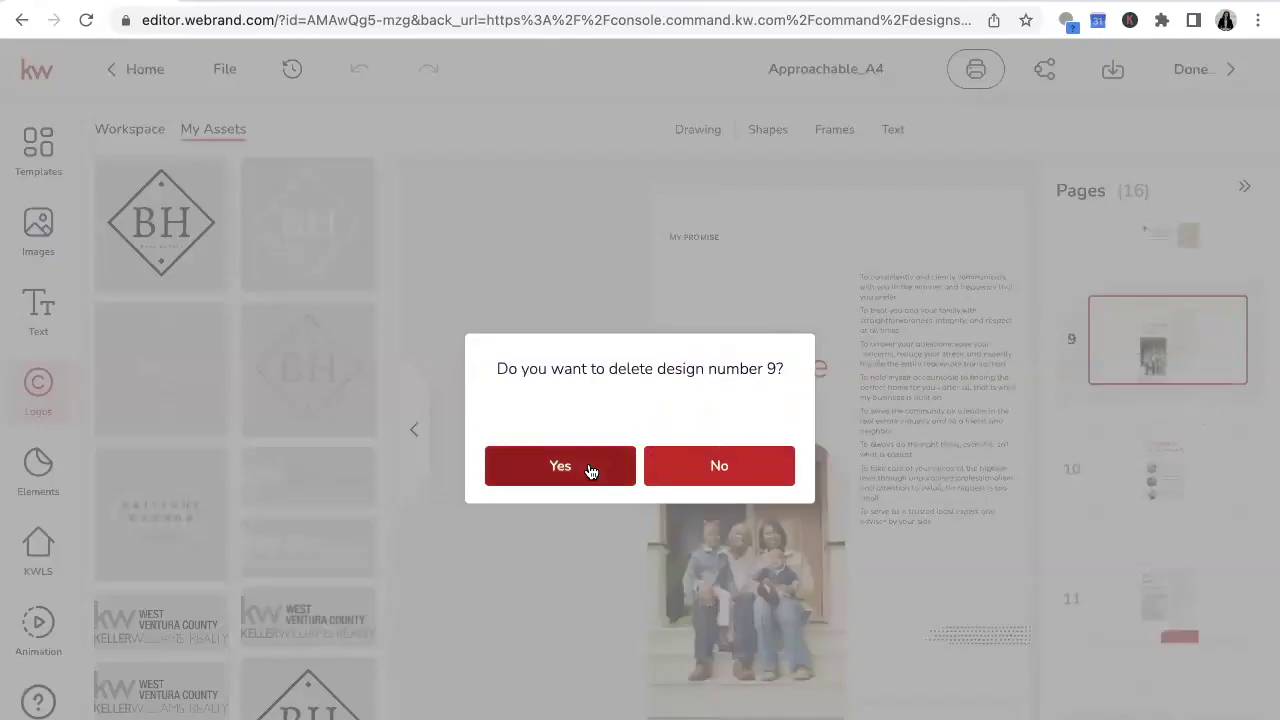
pyautogui.click(591, 468)
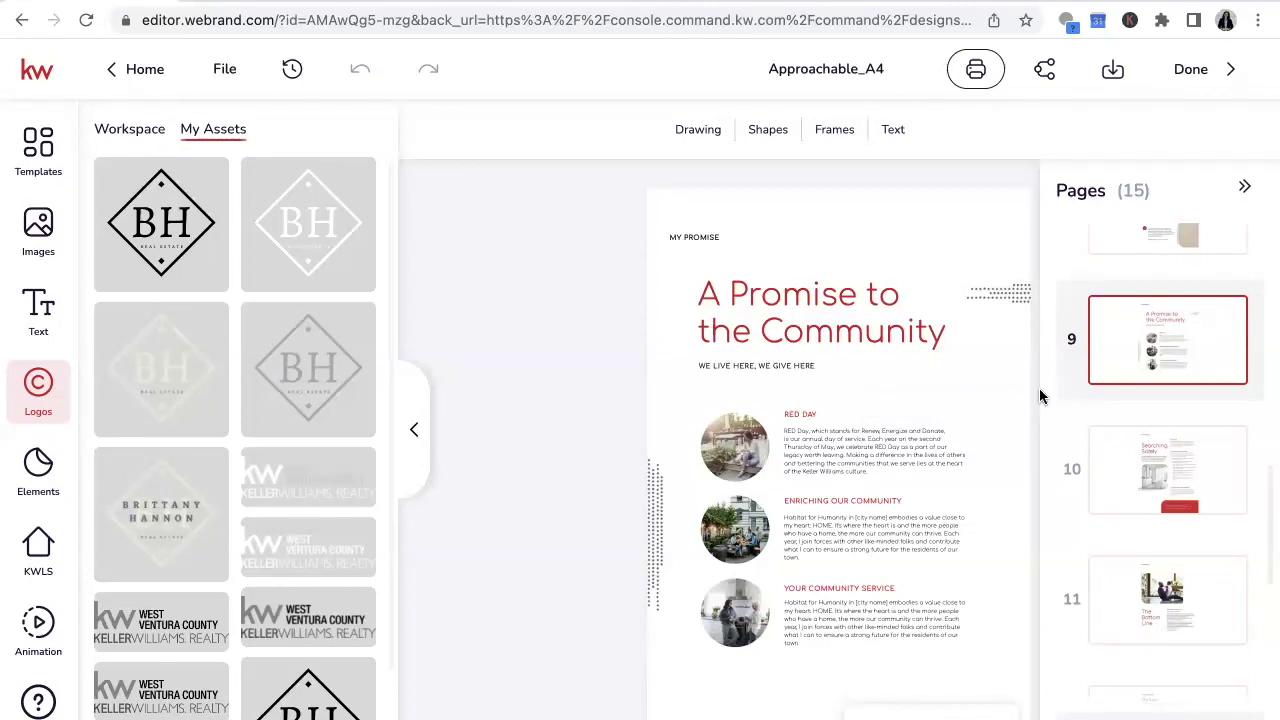
# Step: Delete the A Promise to the Community and Searching Safely pages
pyautogui.moveTo(1192, 358)
pyautogui.click(1232, 318)
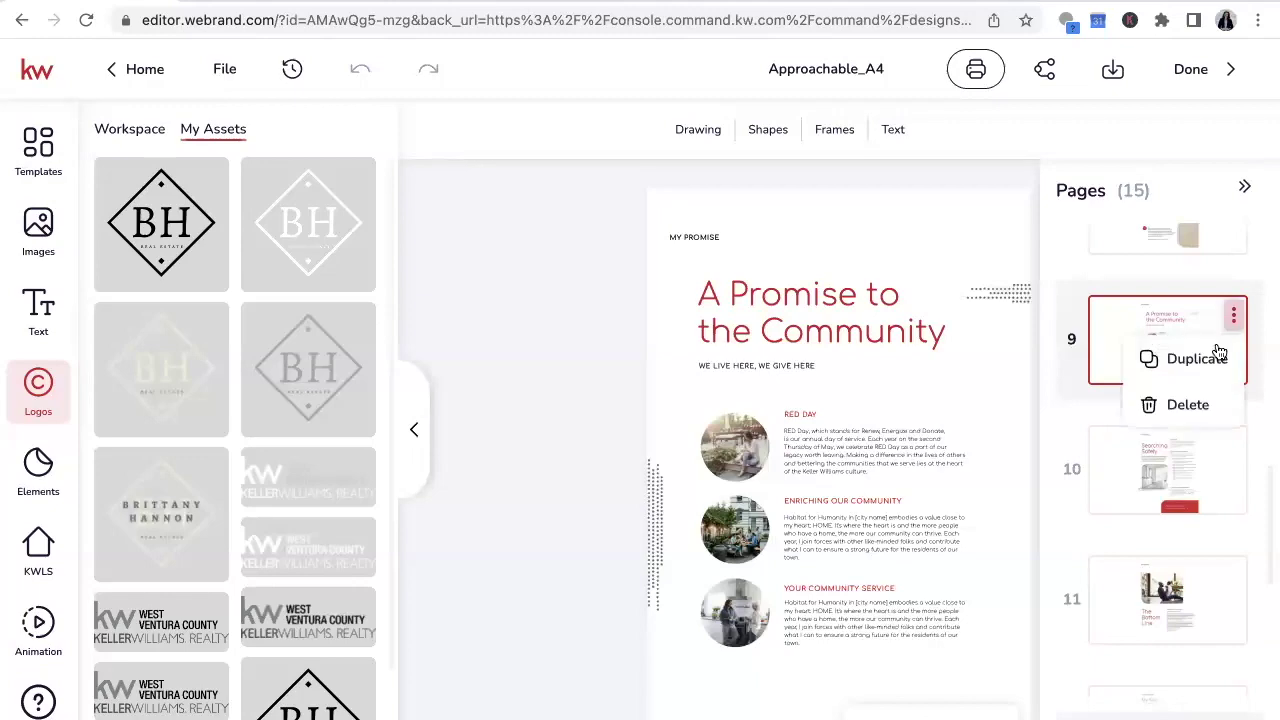
pyautogui.click(1190, 405)
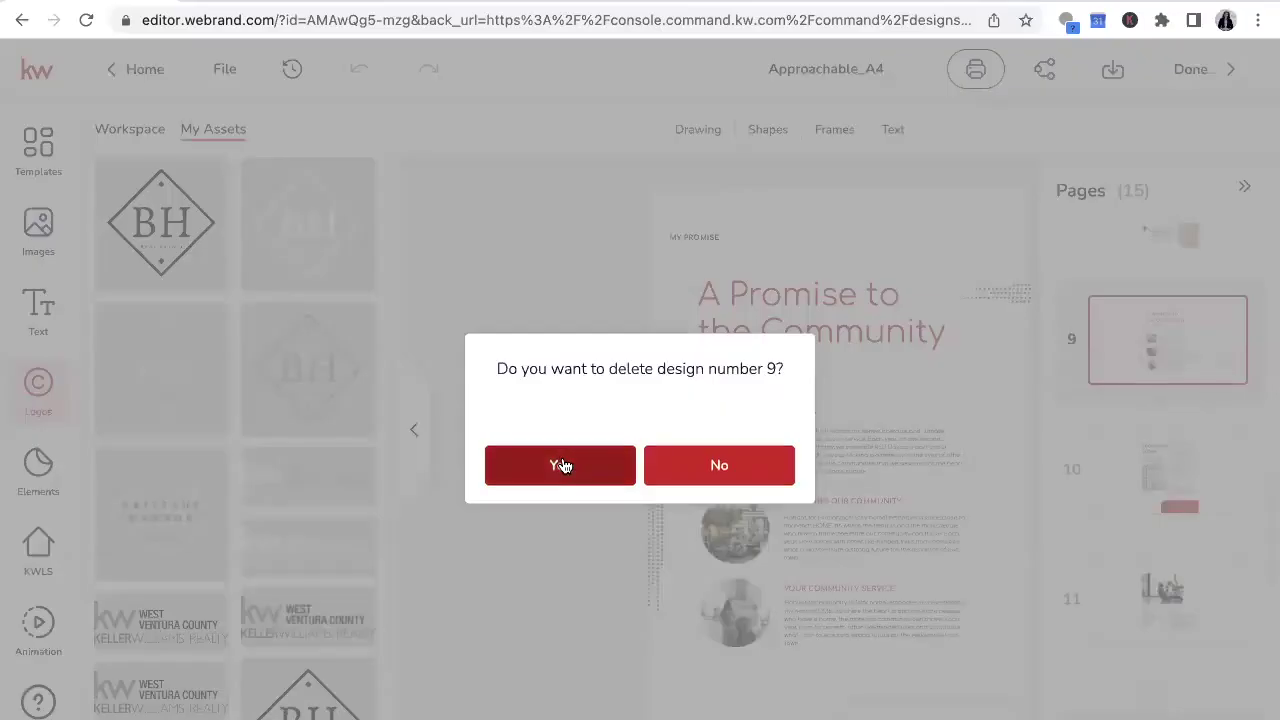
pyautogui.click(562, 464)
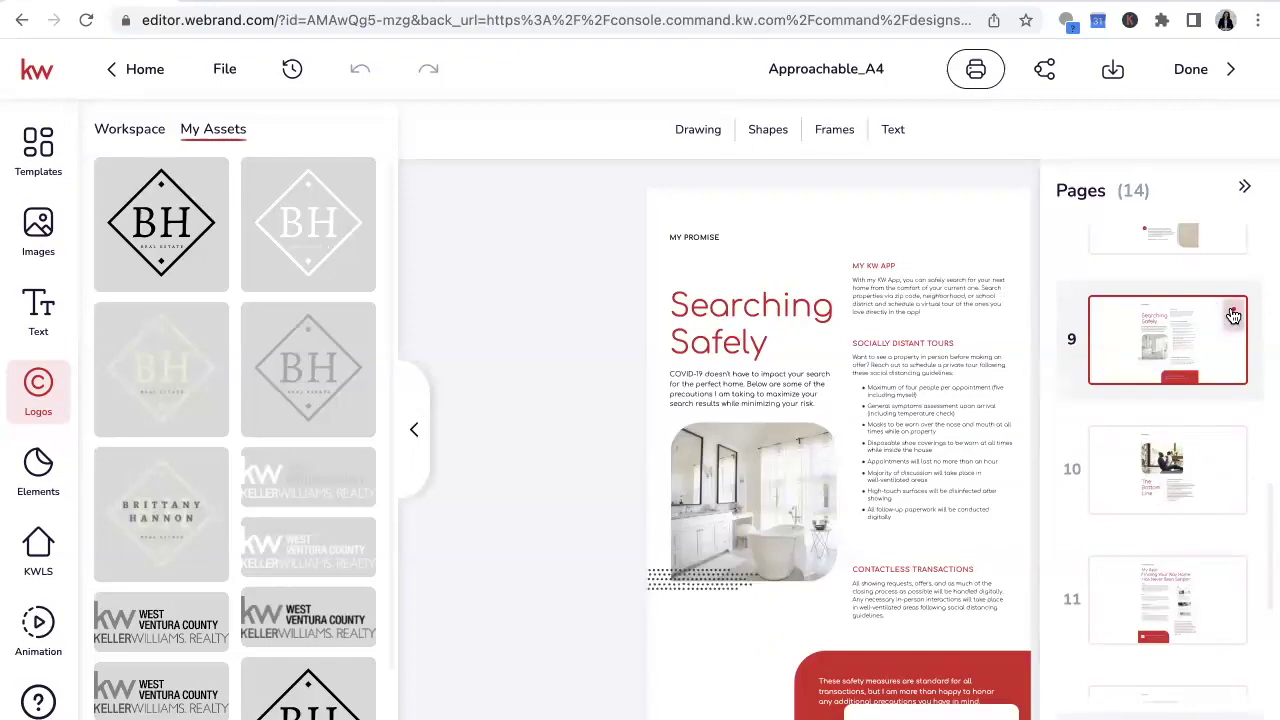
pyautogui.click(1234, 316)
pyautogui.click(1168, 404)
pyautogui.click(560, 466)
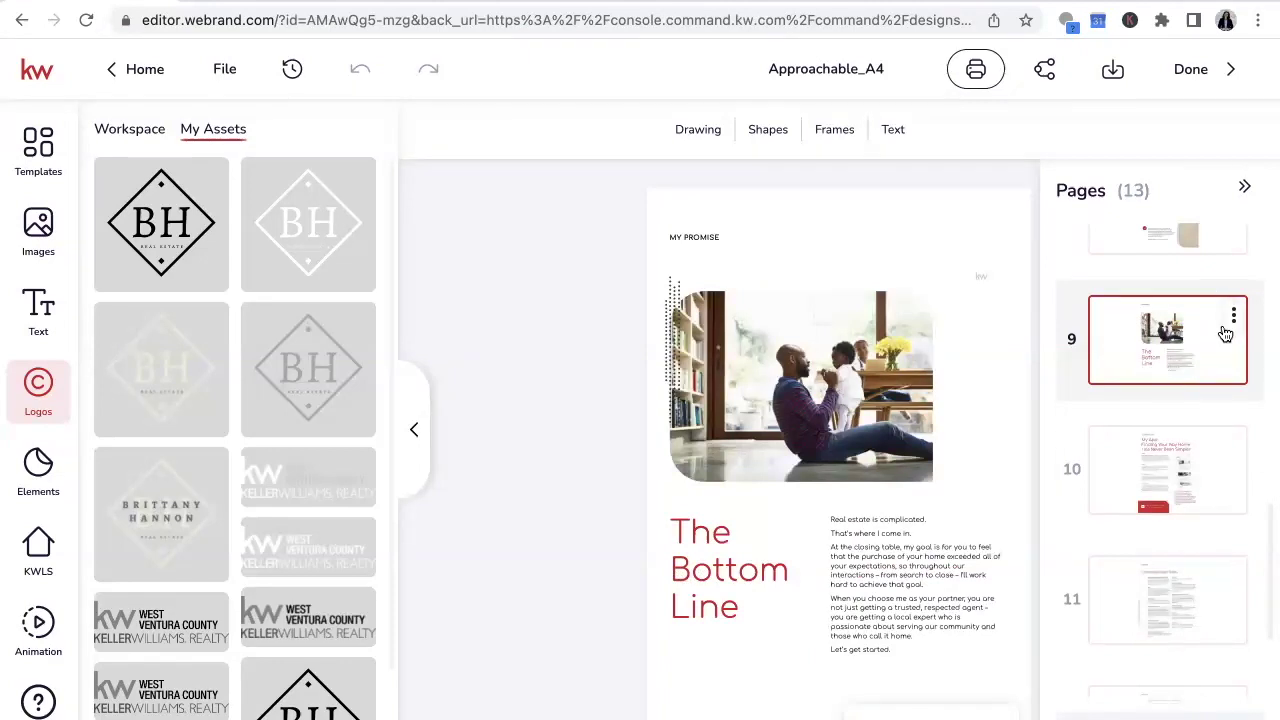
# Step: Delete The Bottom Line and My App pages, leaving 11 pages
pyautogui.click(1235, 316)
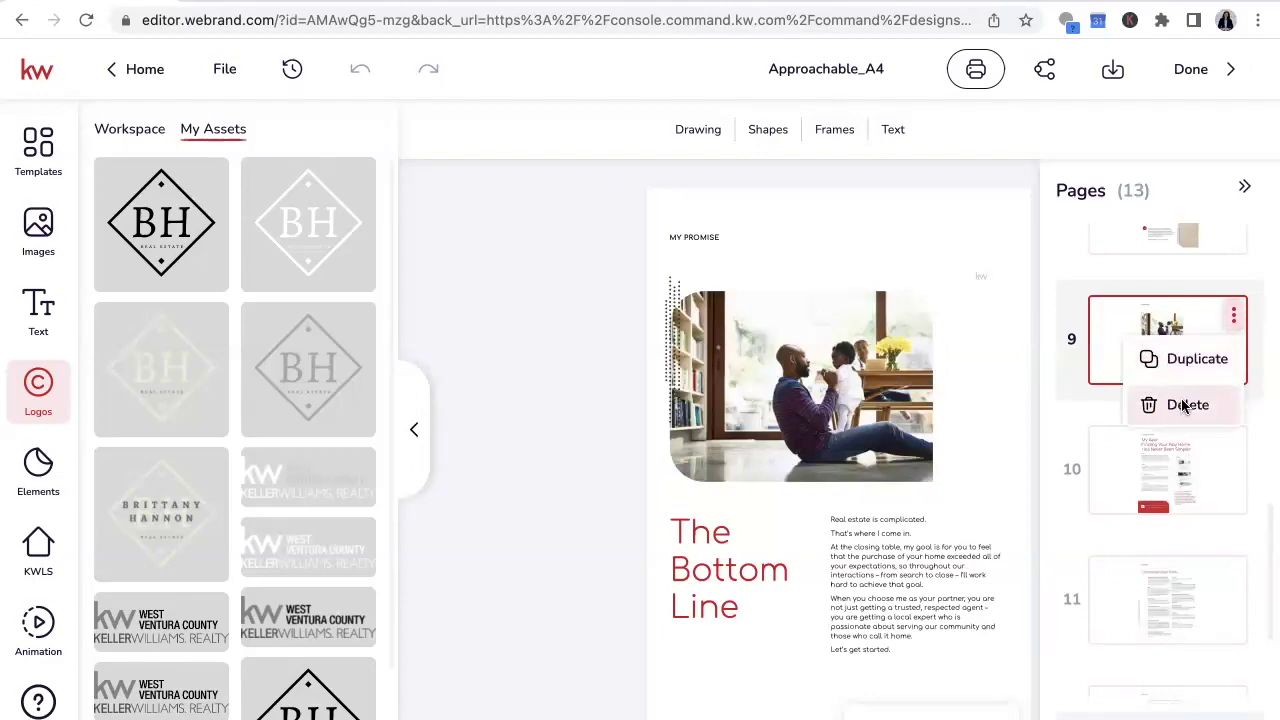
pyautogui.click(1182, 405)
pyautogui.click(560, 466)
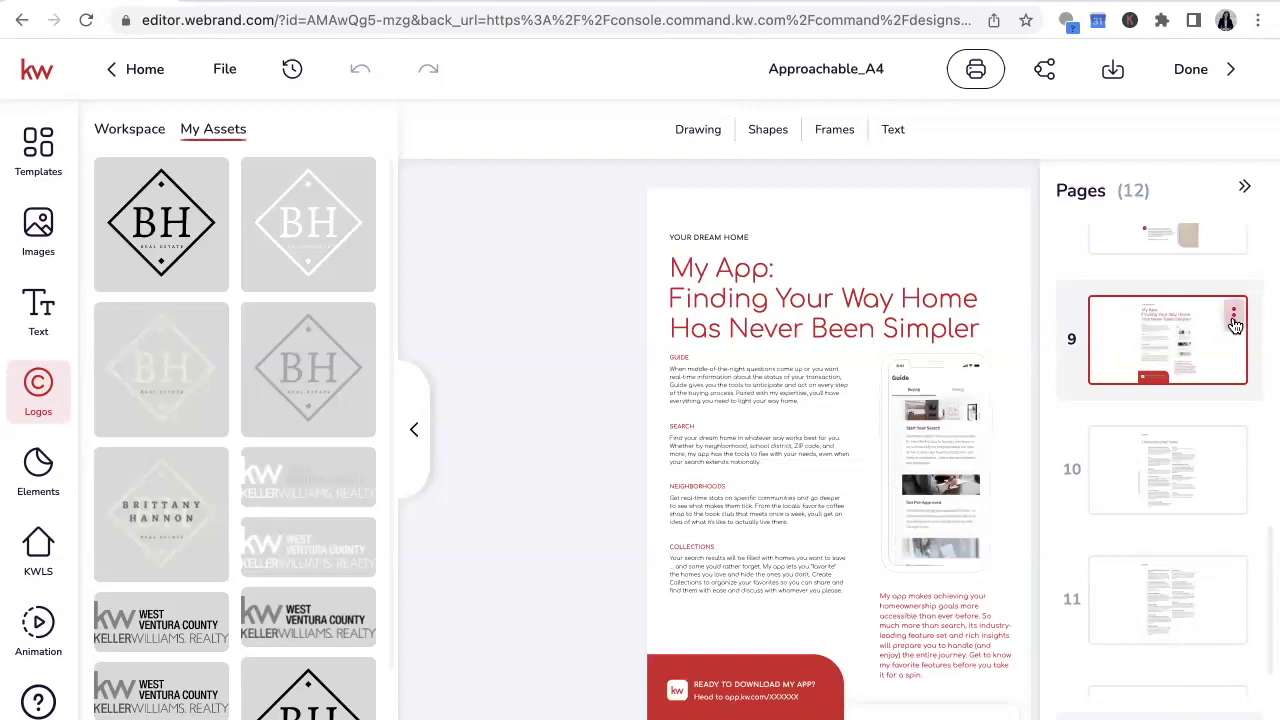
pyautogui.click(1233, 316)
pyautogui.click(1190, 405)
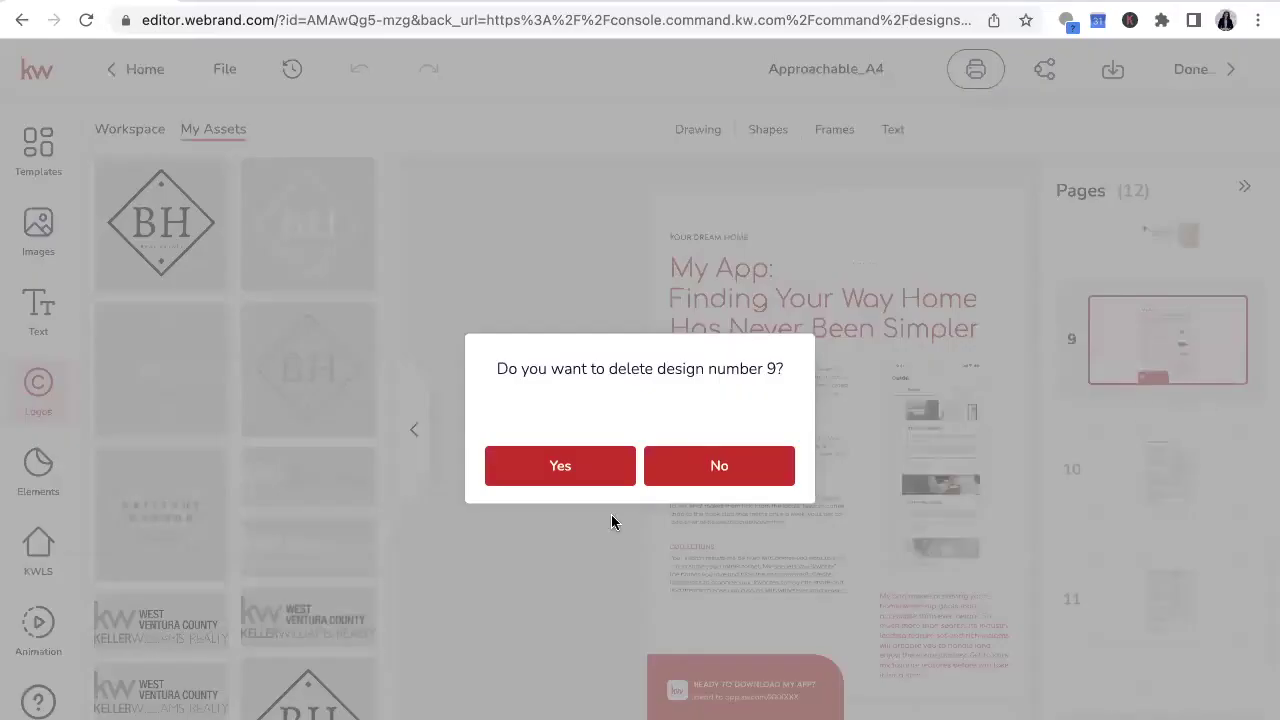
pyautogui.click(591, 480)
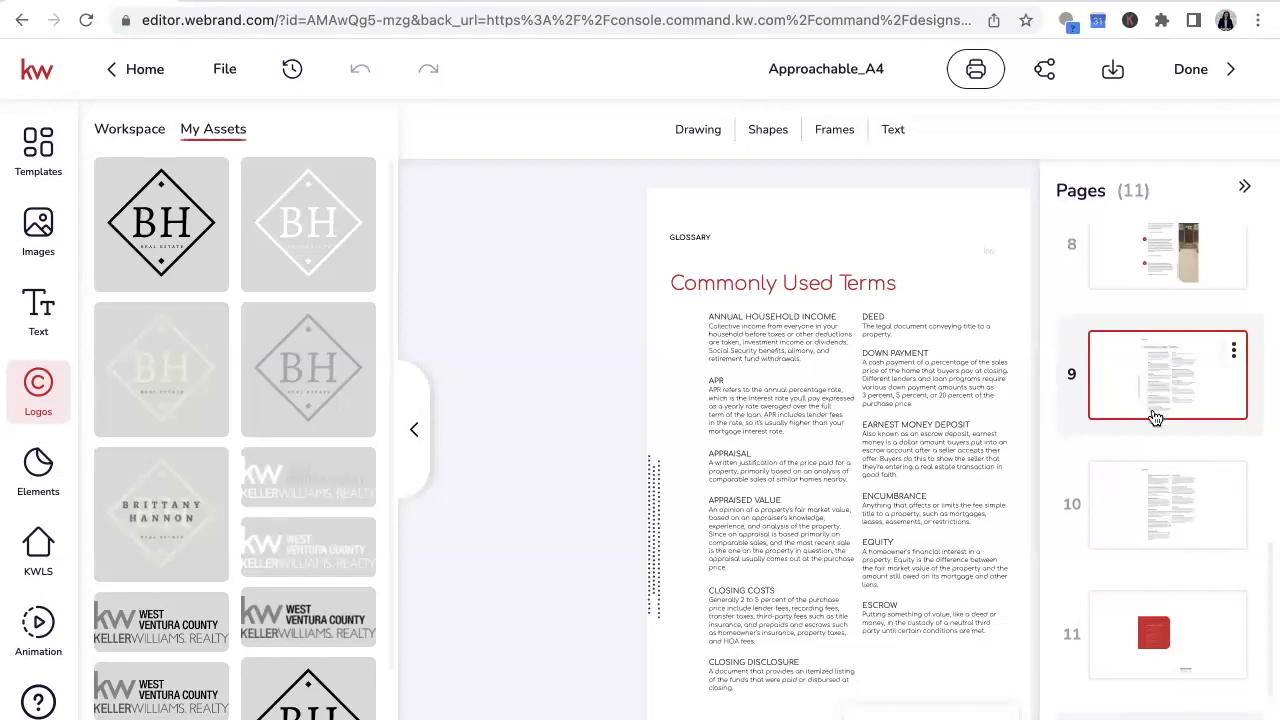
# Step: Review glossary page 10 and the back-cover contact card with the kw logo on page 11
pyautogui.click(1157, 509)
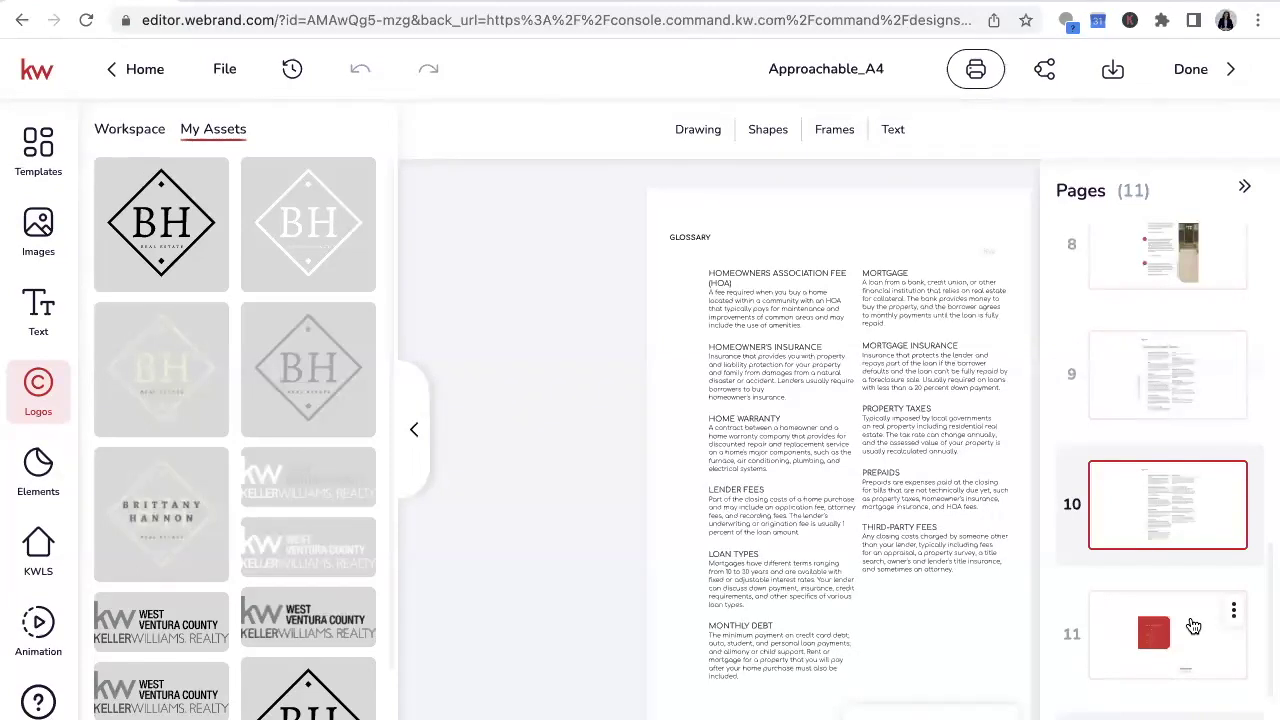
pyautogui.click(1193, 626)
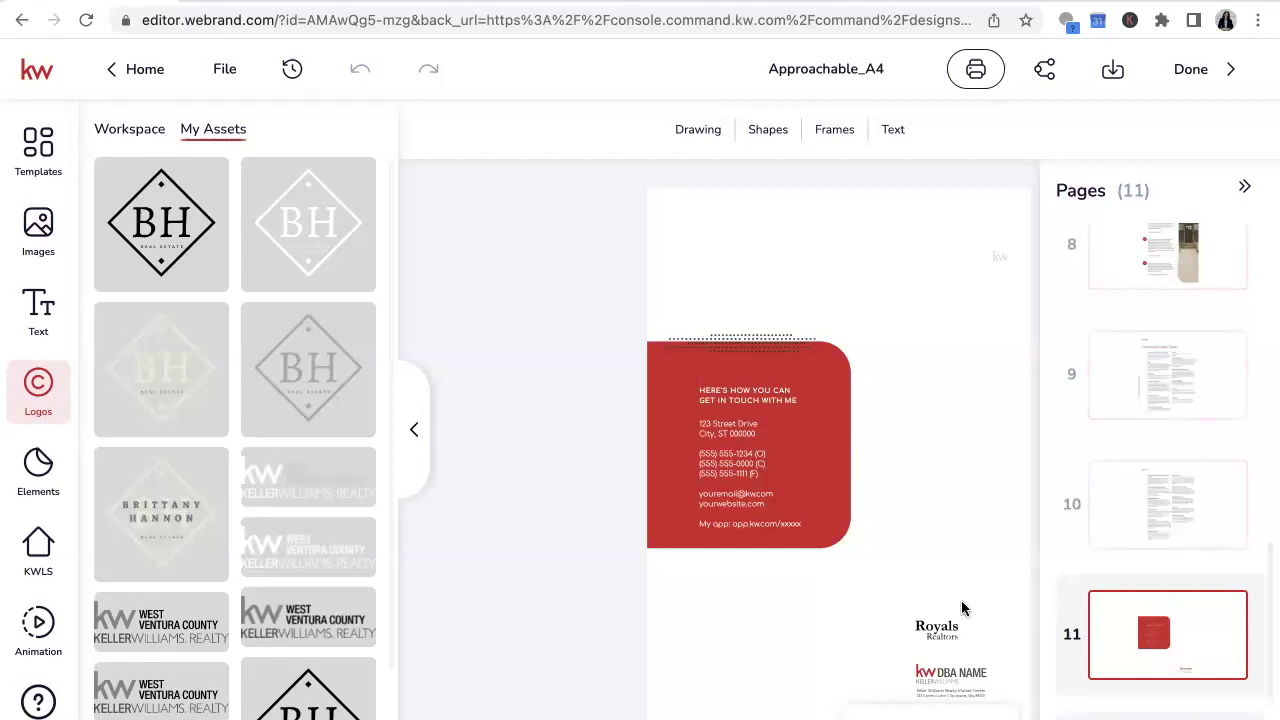
pyautogui.click(946, 675)
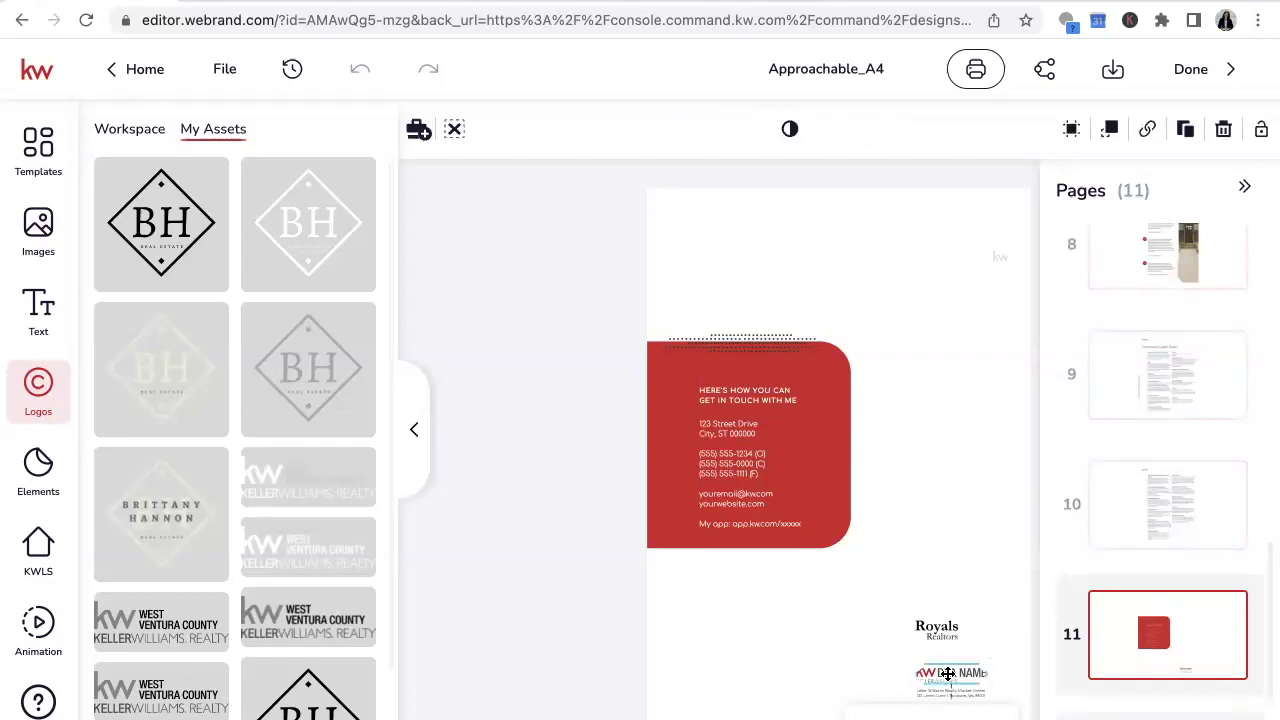
pyautogui.click(868, 392)
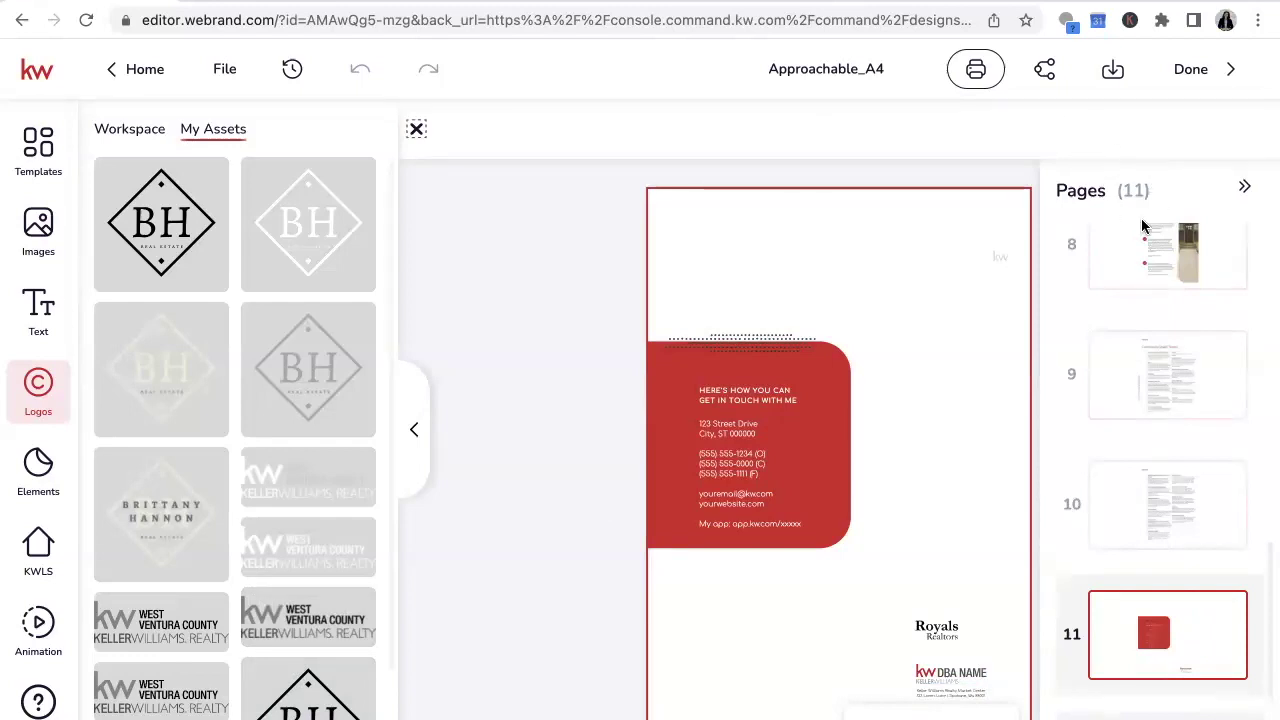
pyautogui.scroll(9, 1226, 449)
pyautogui.scroll(-6, 1187, 468)
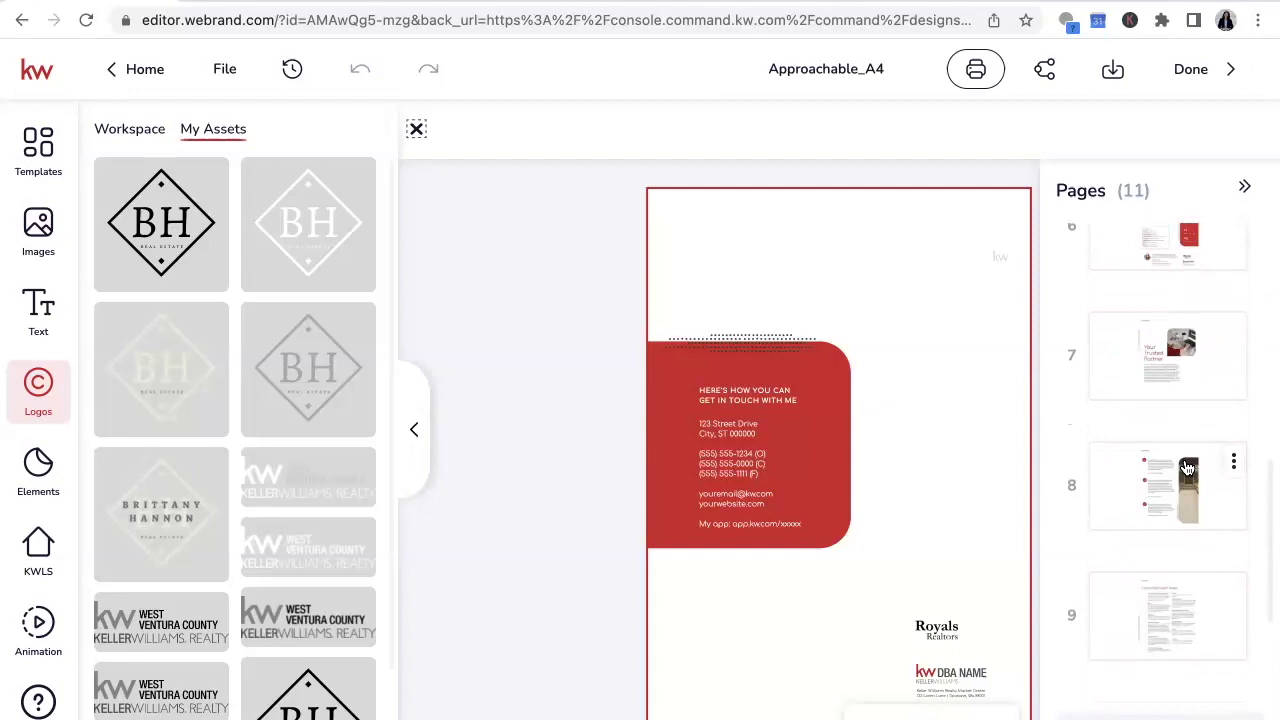
pyautogui.scroll(-2, 1187, 468)
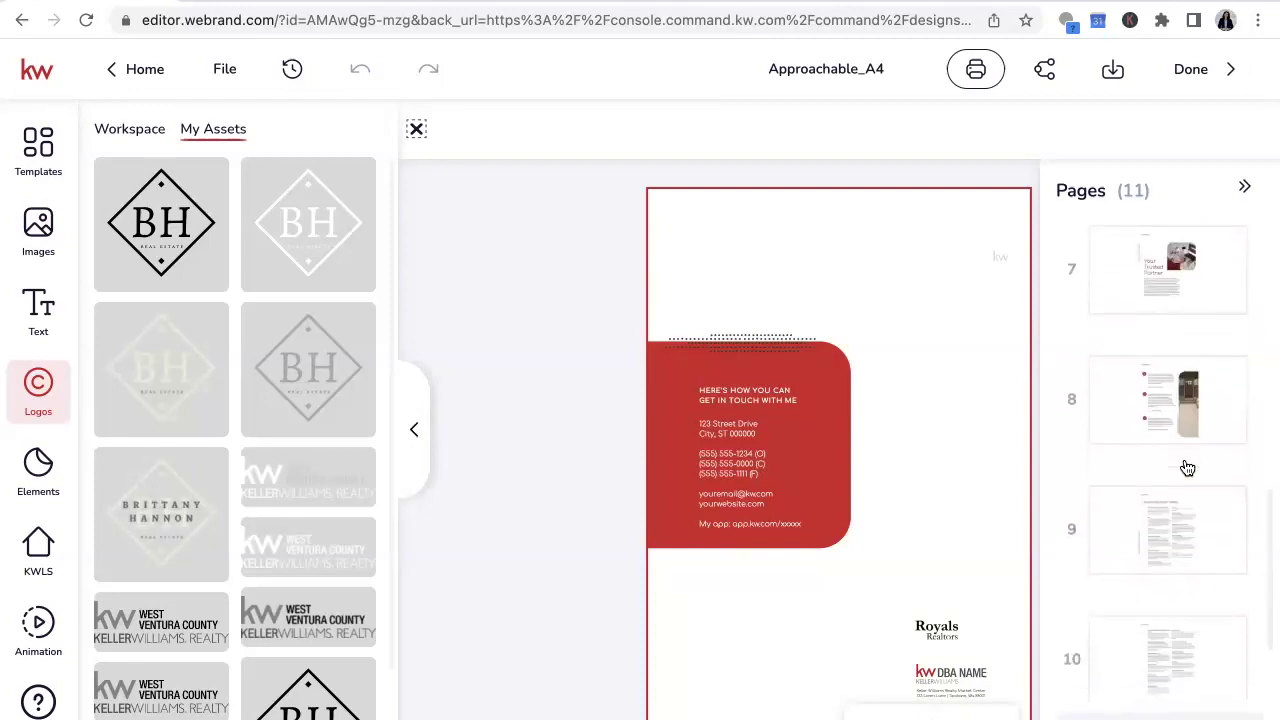
pyautogui.scroll(9, 1187, 468)
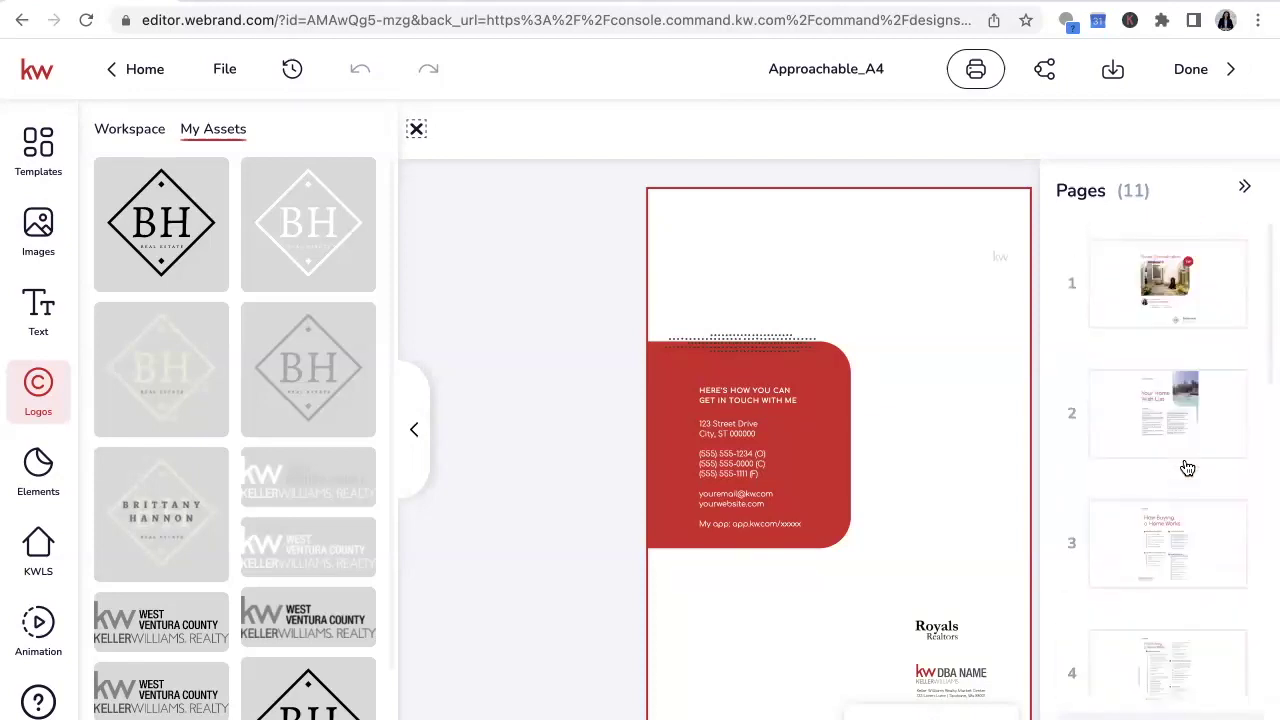
pyautogui.click(1137, 69)
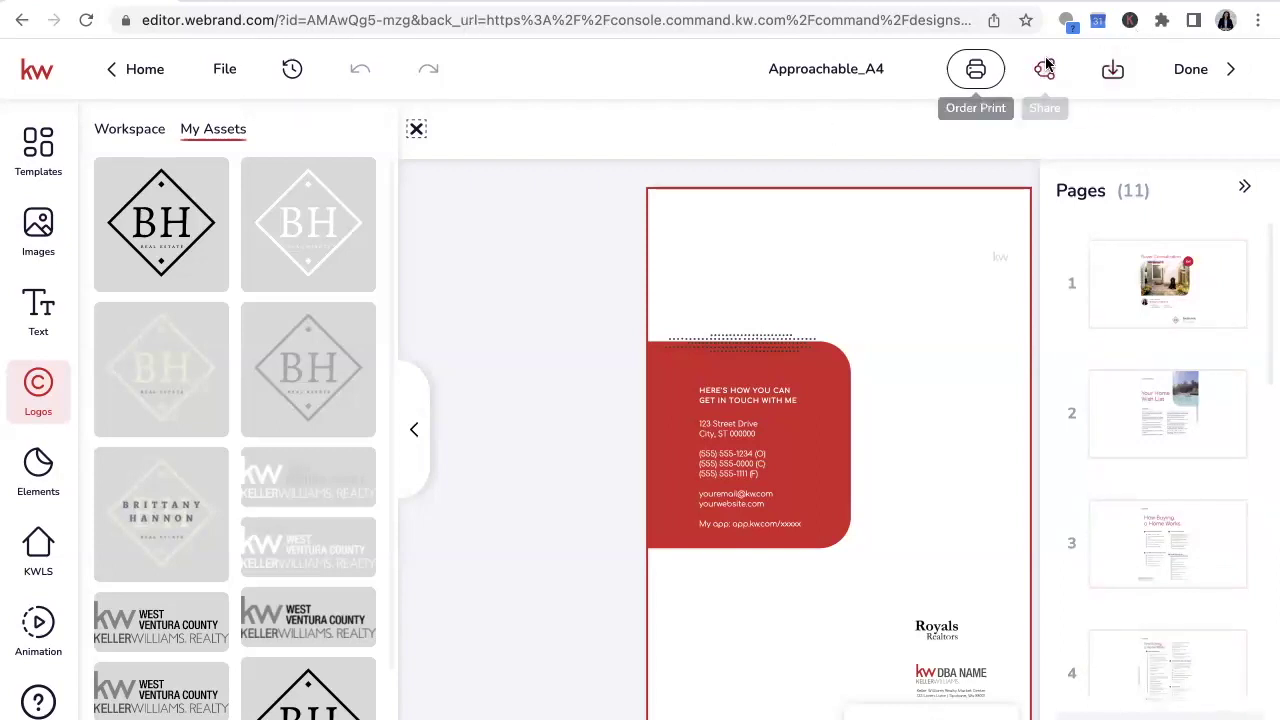
# Step: Download all 11 pages as a PDF Standard file, Approachable_A4.pdf
pyautogui.click(1120, 72)
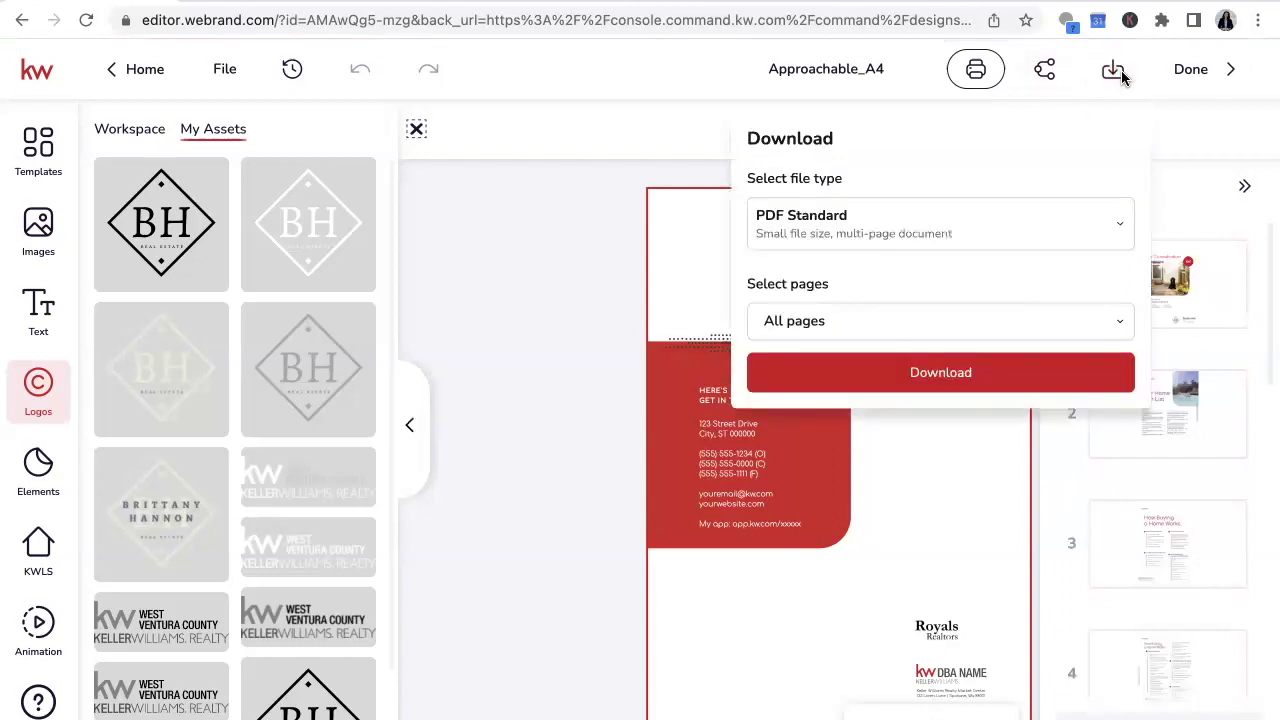
pyautogui.click(929, 378)
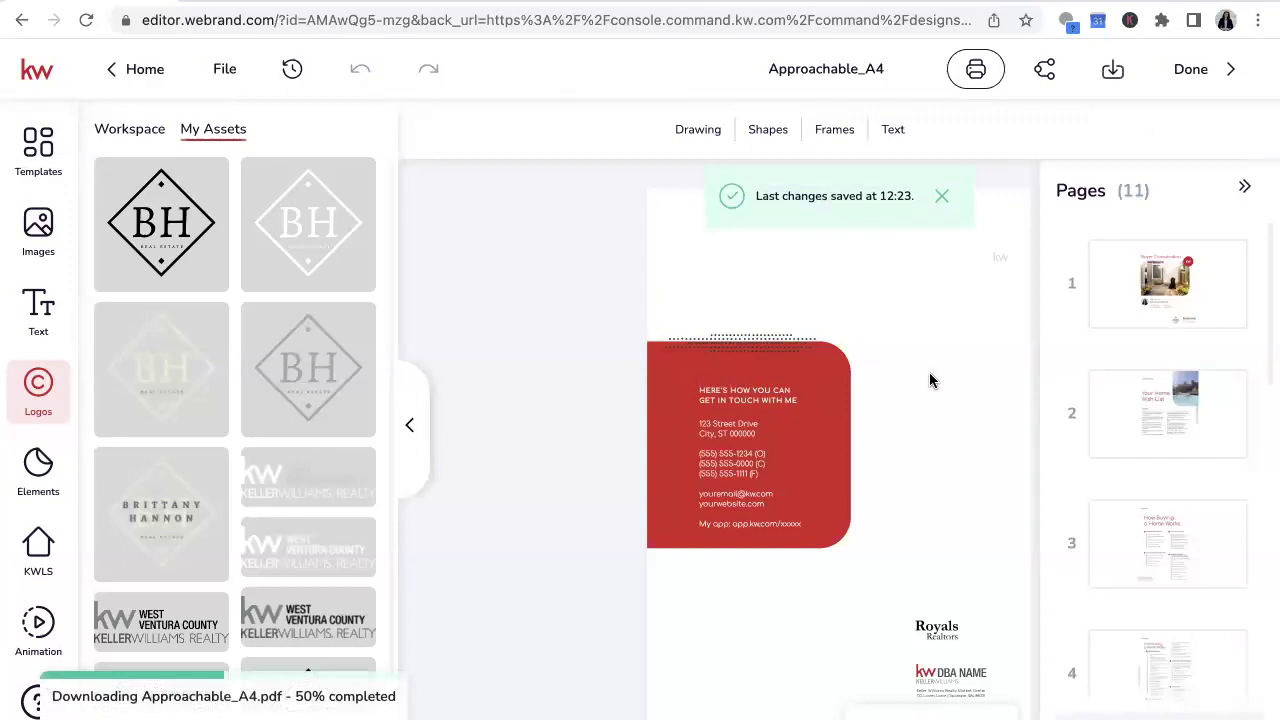
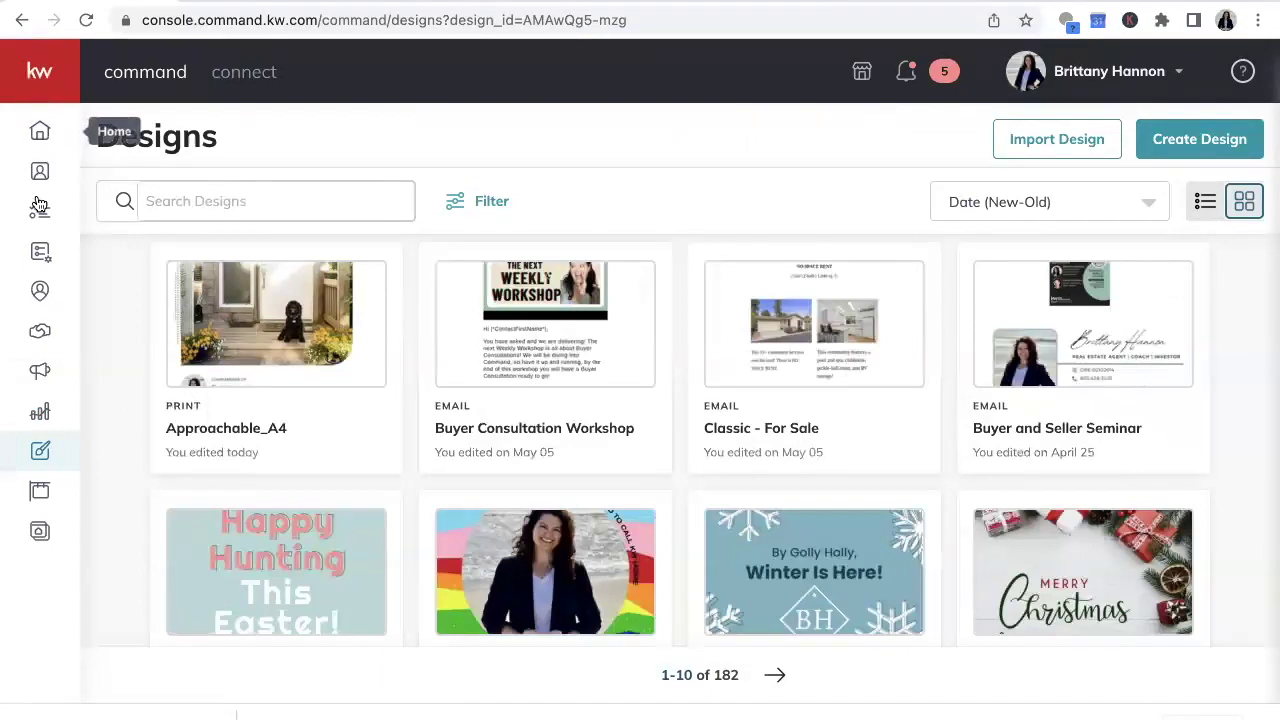
# Step: Go to the Opportunities pipeline and open the Buyers Active phase board
pyautogui.click(39, 336)
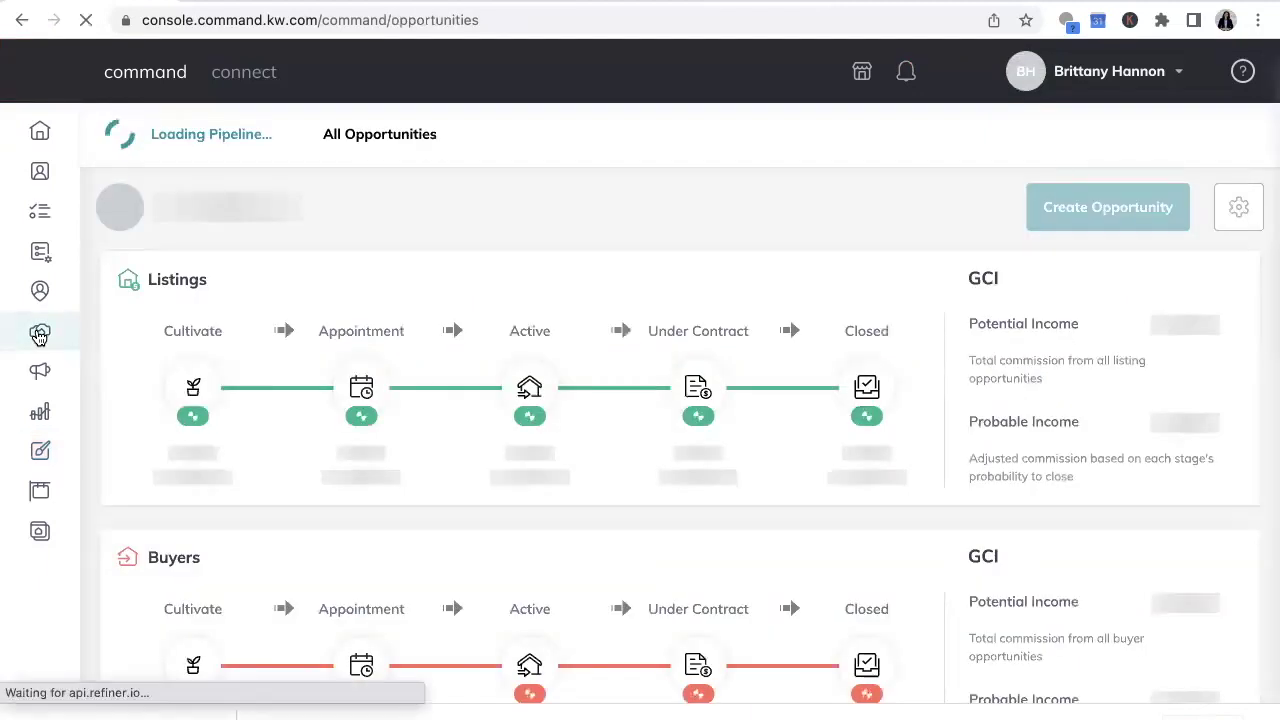
pyautogui.scroll(-1, 486, 494)
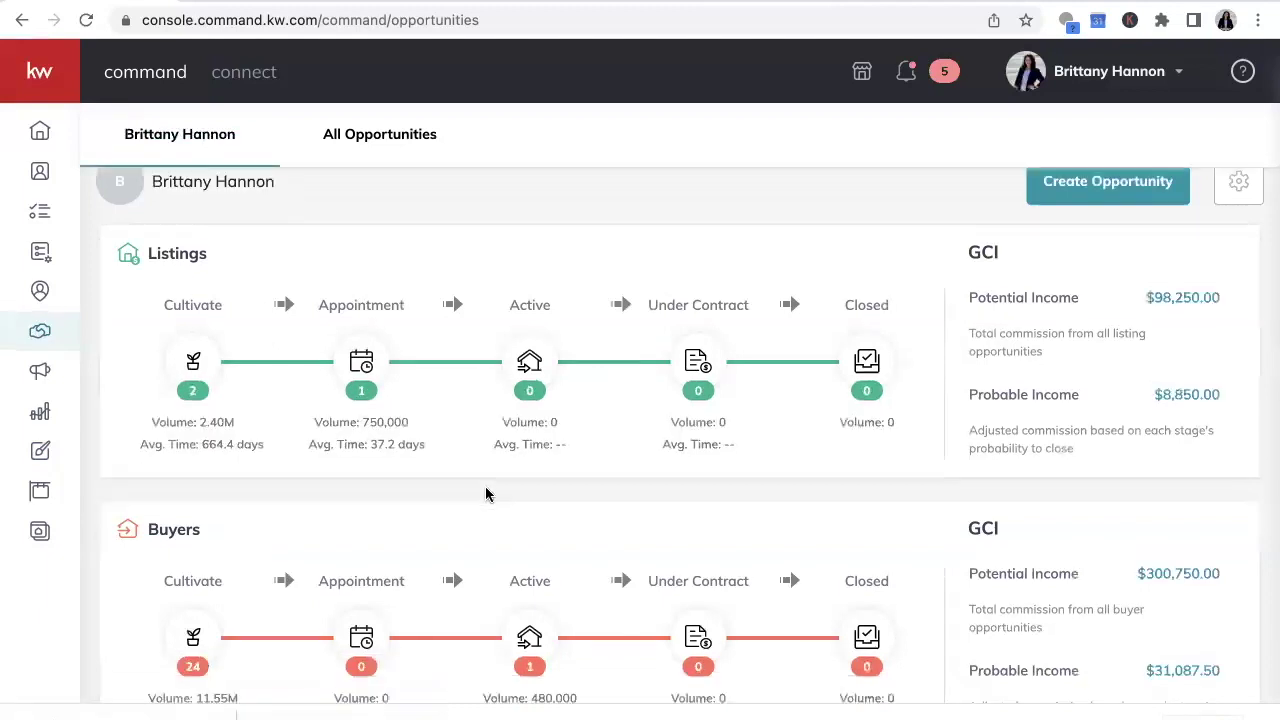
pyautogui.scroll(-2, 486, 494)
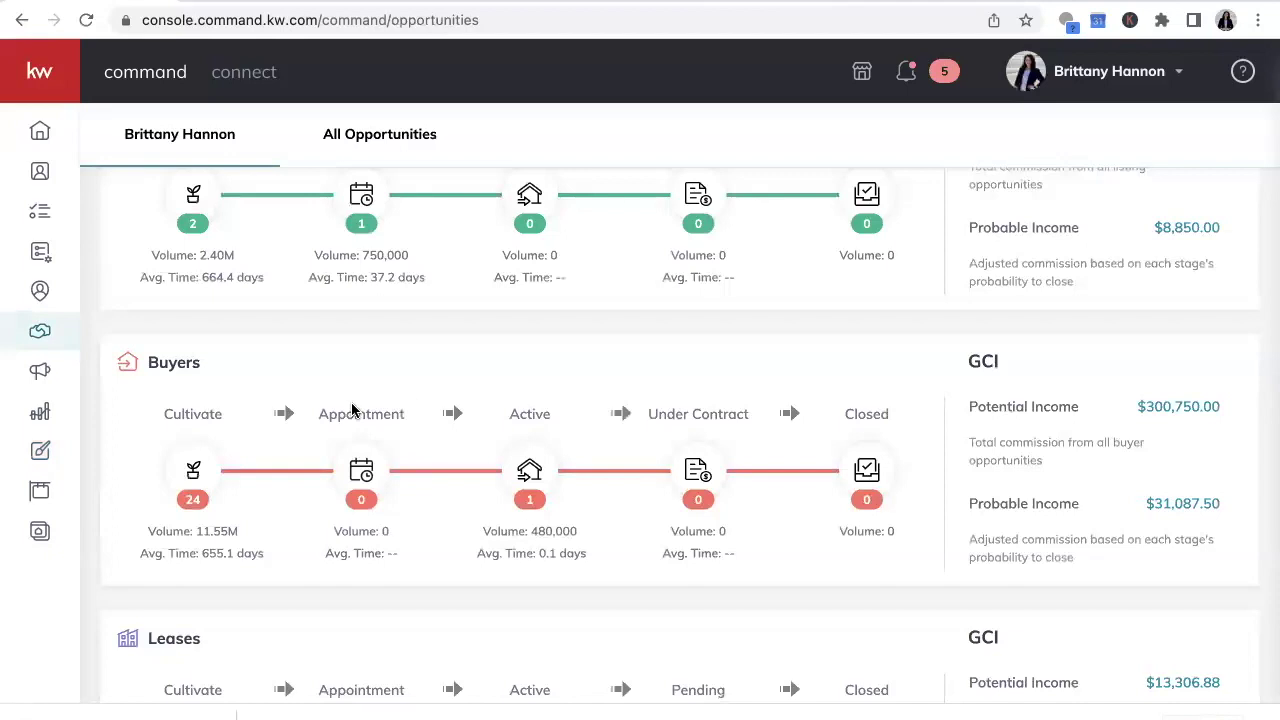
pyautogui.click(548, 466)
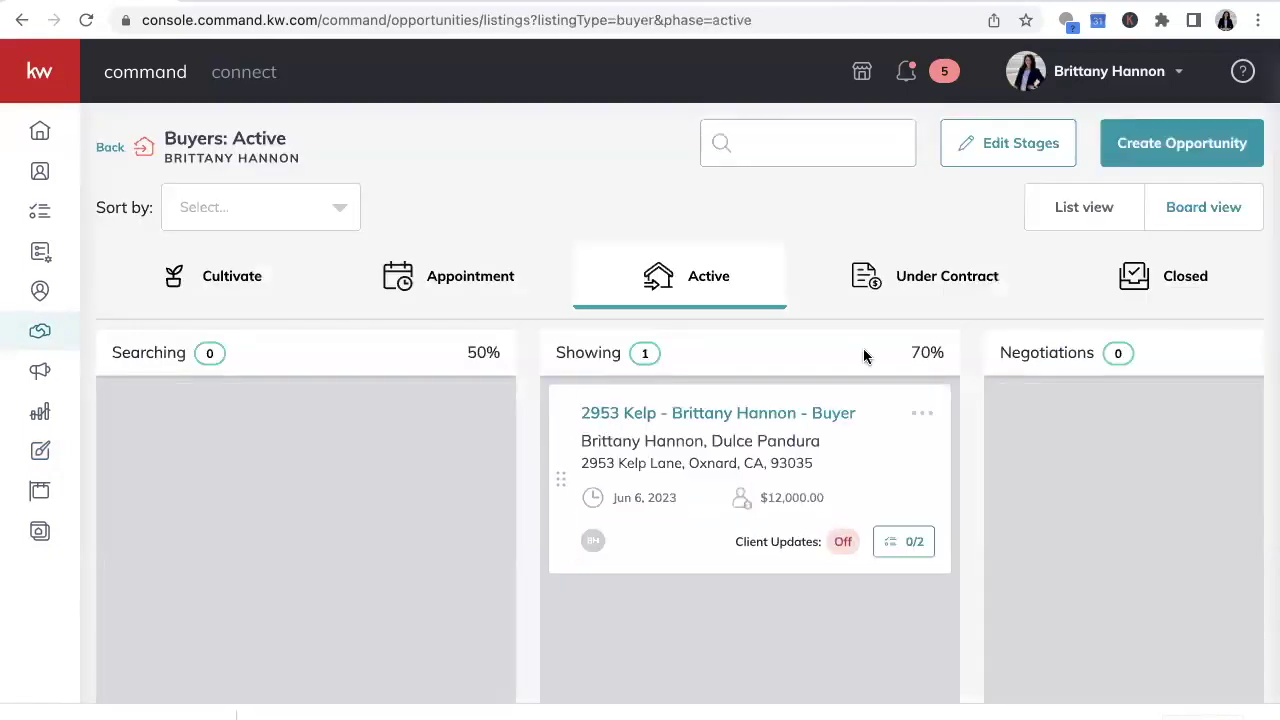
# Step: Review the Showing checklist (Run Comps for property, Prepare offer and review with buyer) and save it
pyautogui.click(1034, 150)
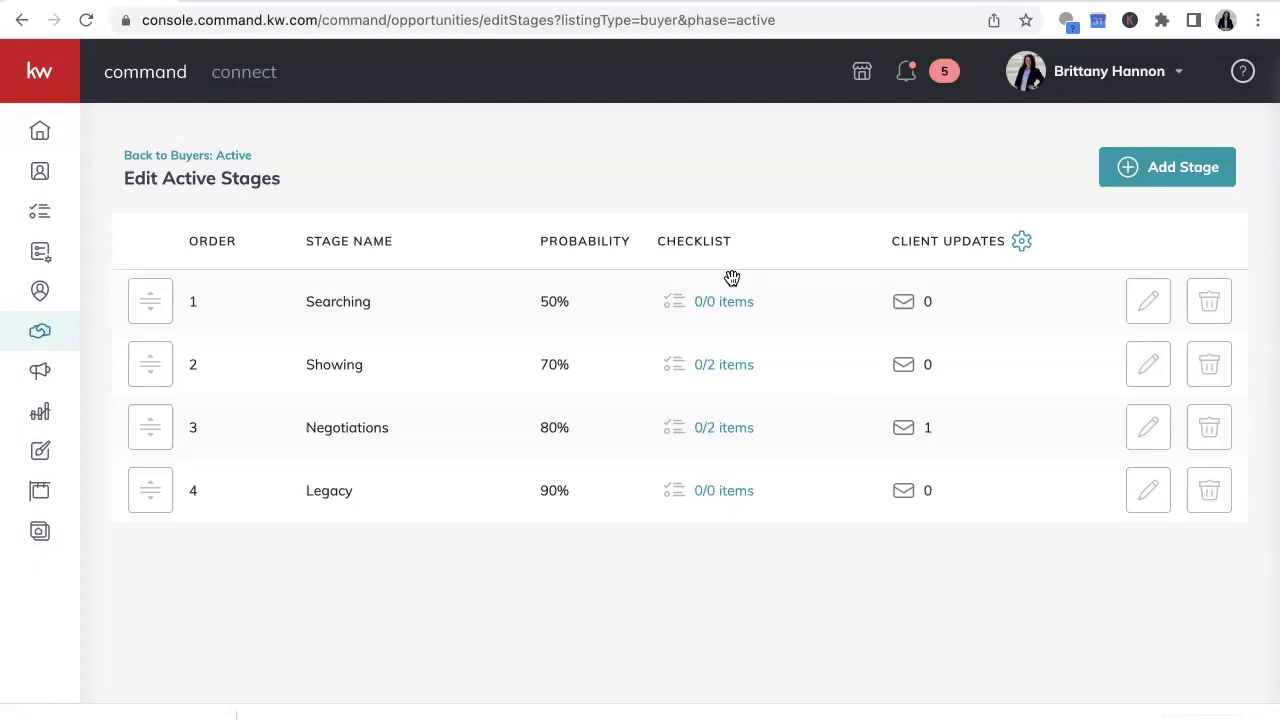
pyautogui.click(733, 366)
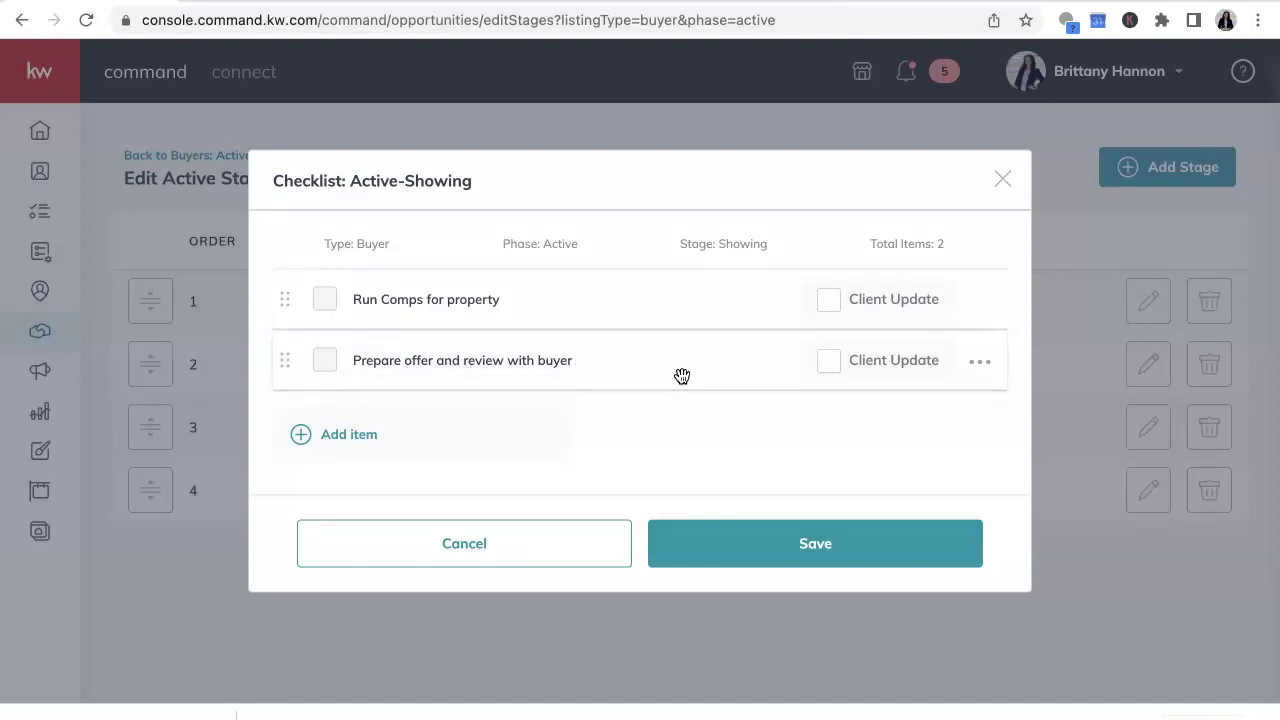
pyautogui.click(831, 543)
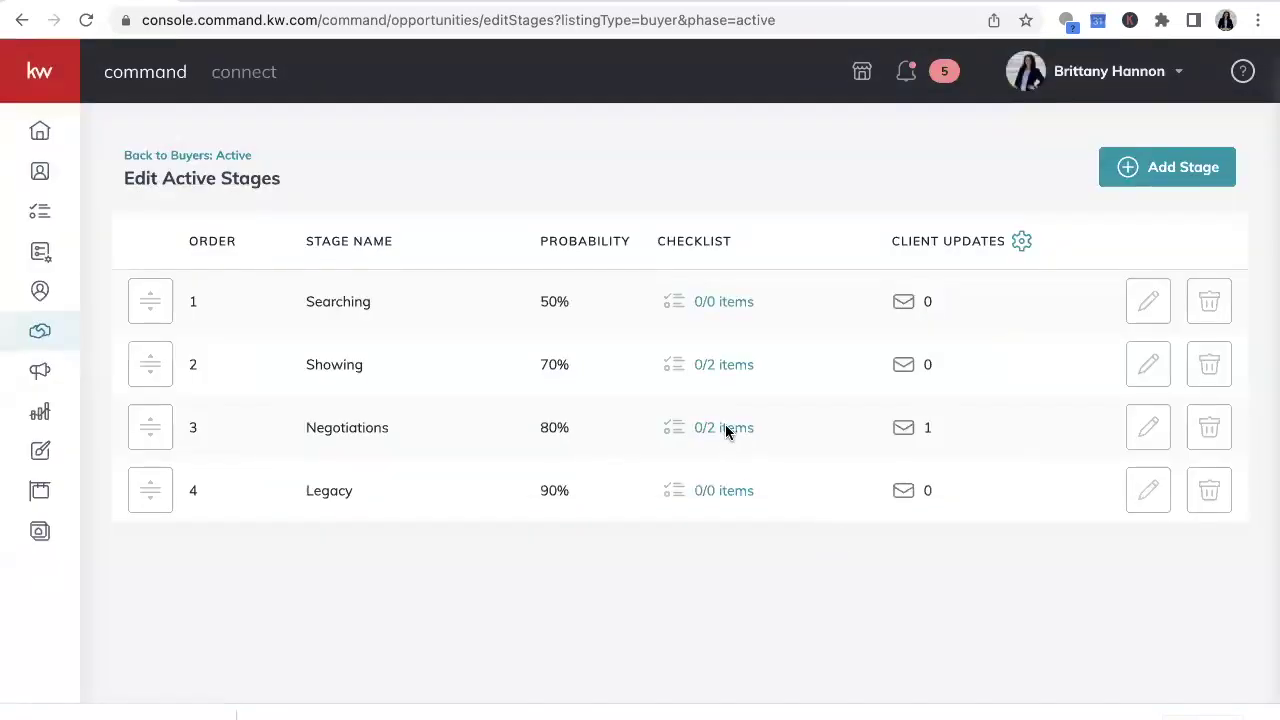
pyautogui.click(725, 427)
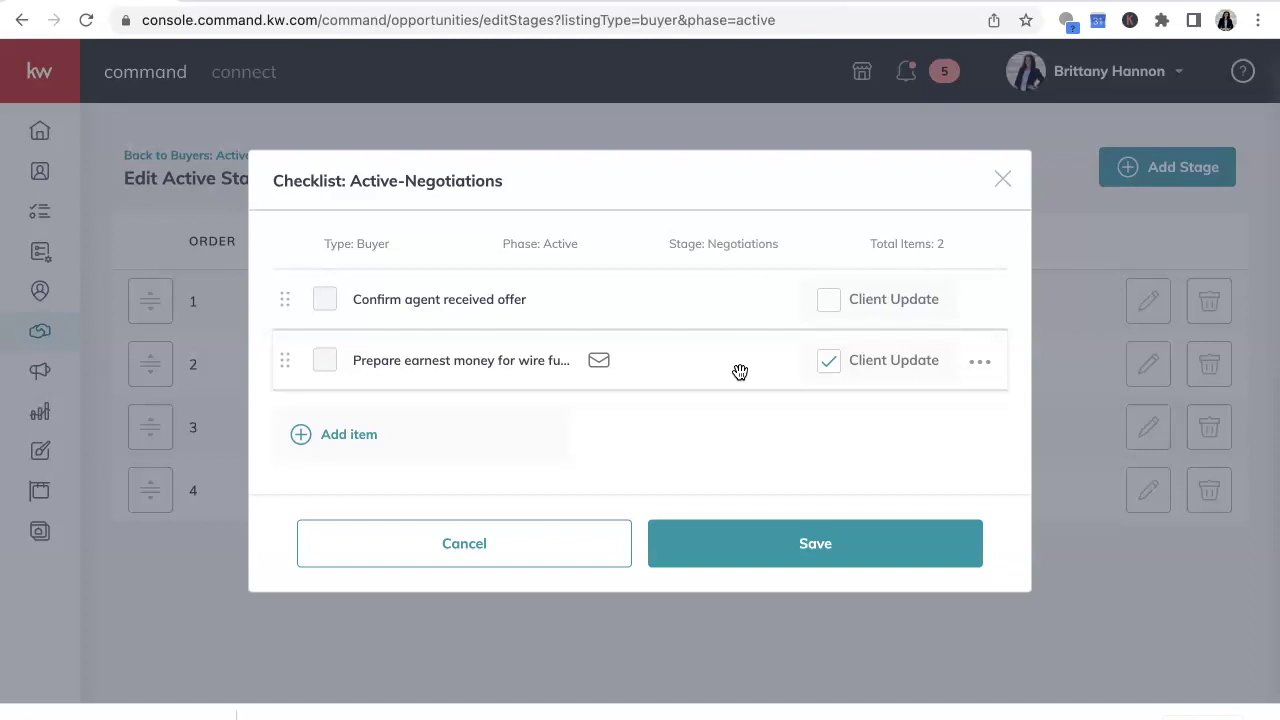
pyautogui.click(467, 552)
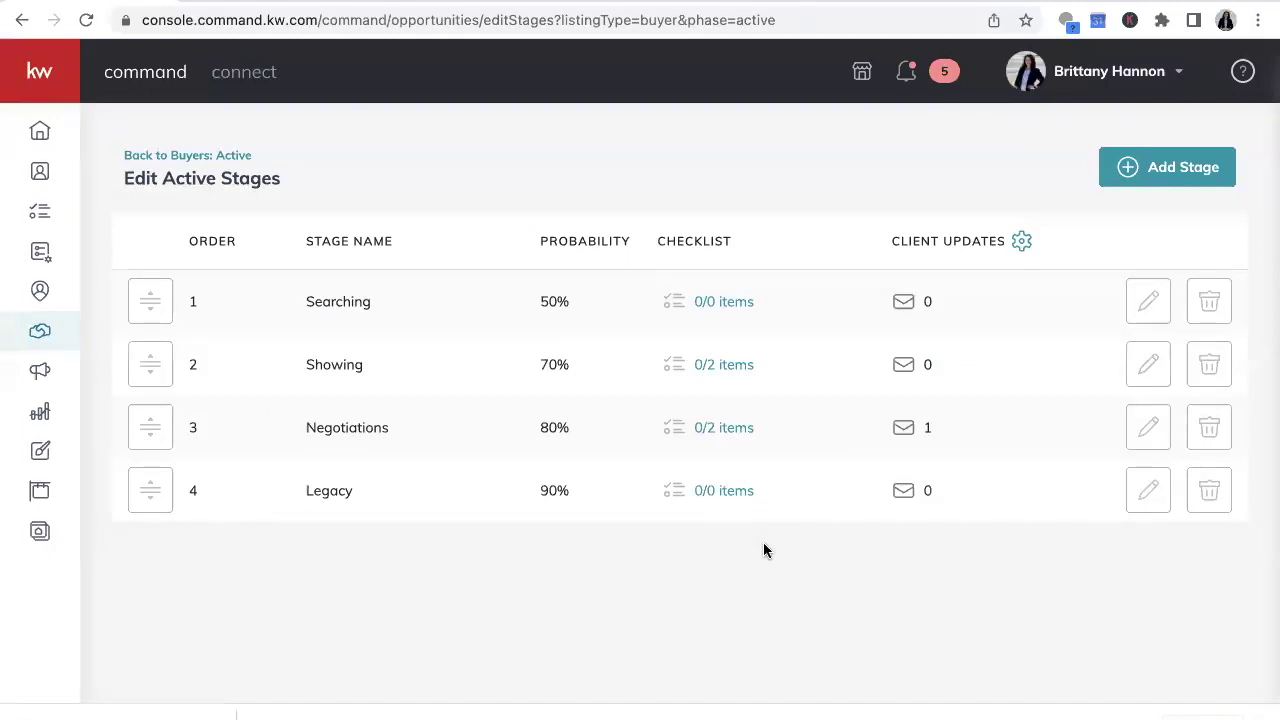
pyautogui.click(1150, 436)
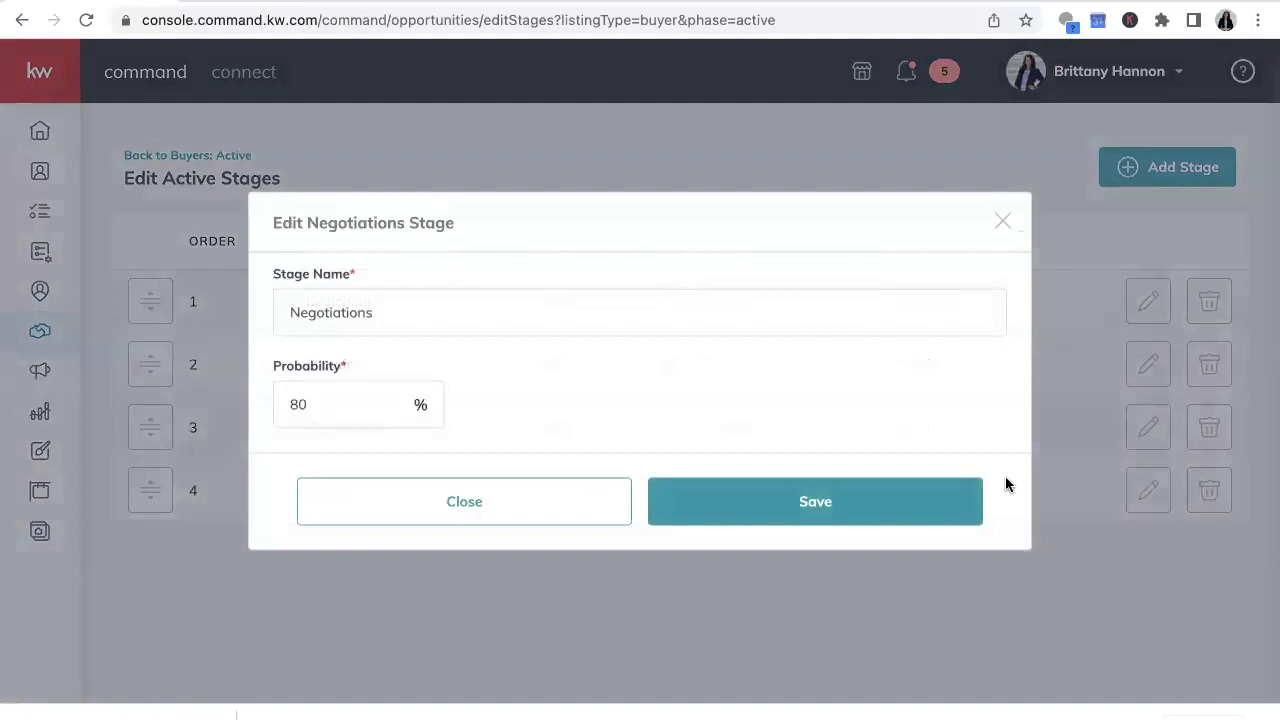
pyautogui.click(556, 507)
pyautogui.click(727, 428)
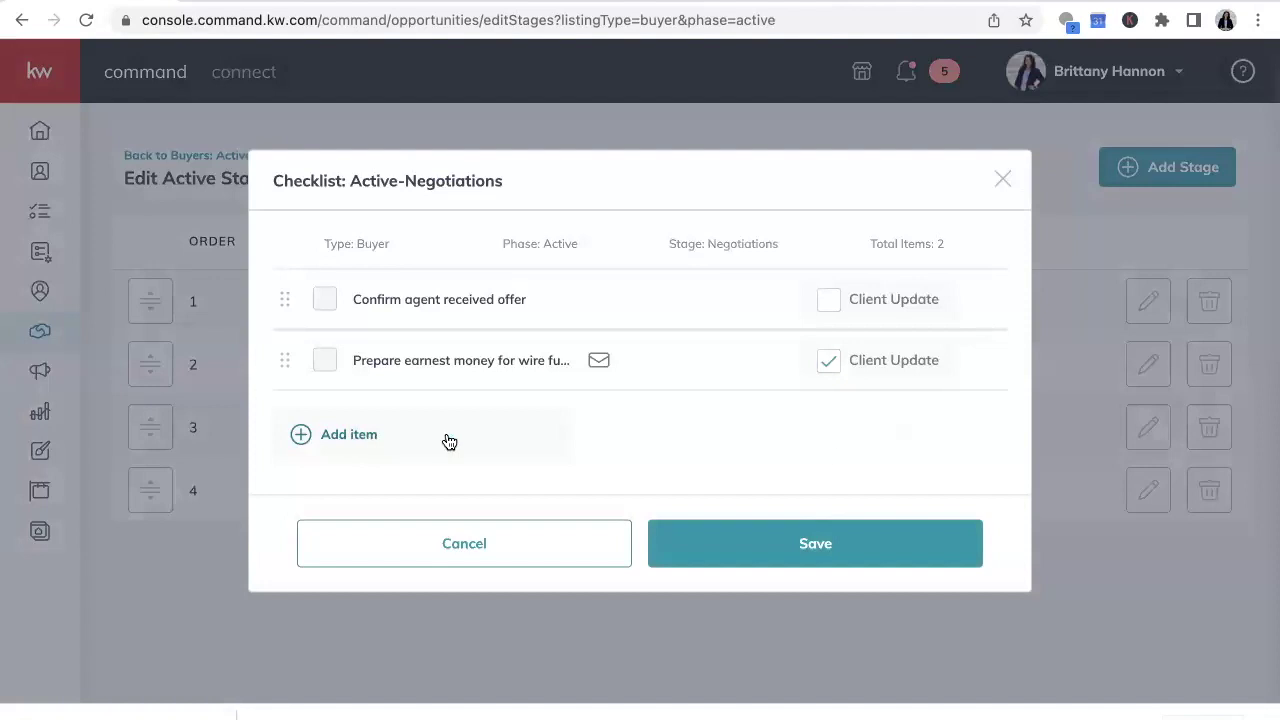
pyautogui.click(567, 535)
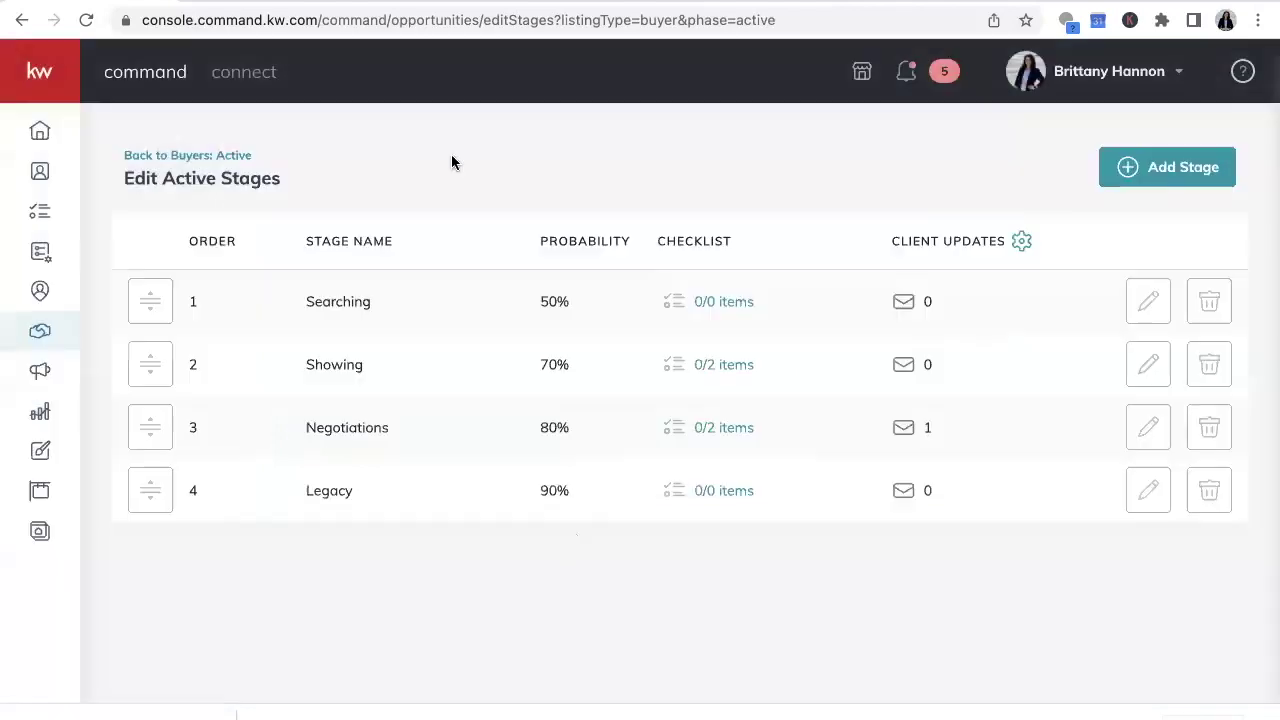
# Step: Browse the buyer Cultivate and Appointment boards, then return to the Active board
pyautogui.click(213, 155)
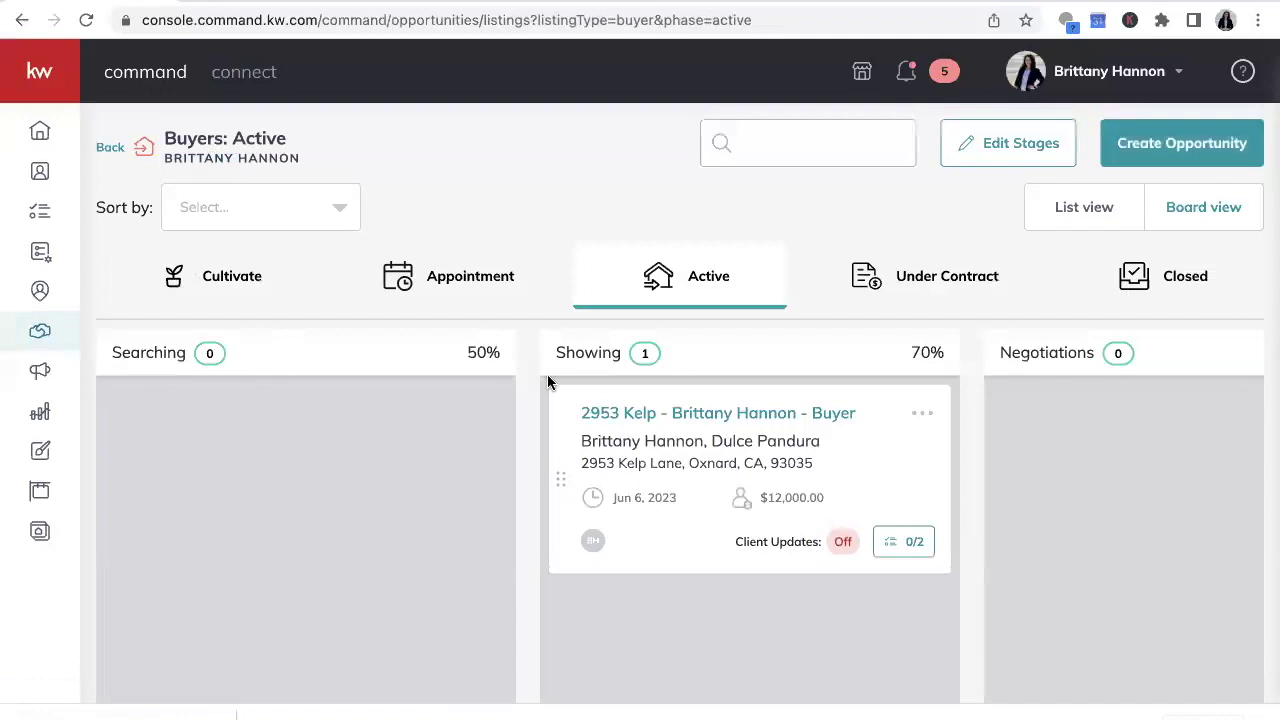
pyautogui.click(254, 289)
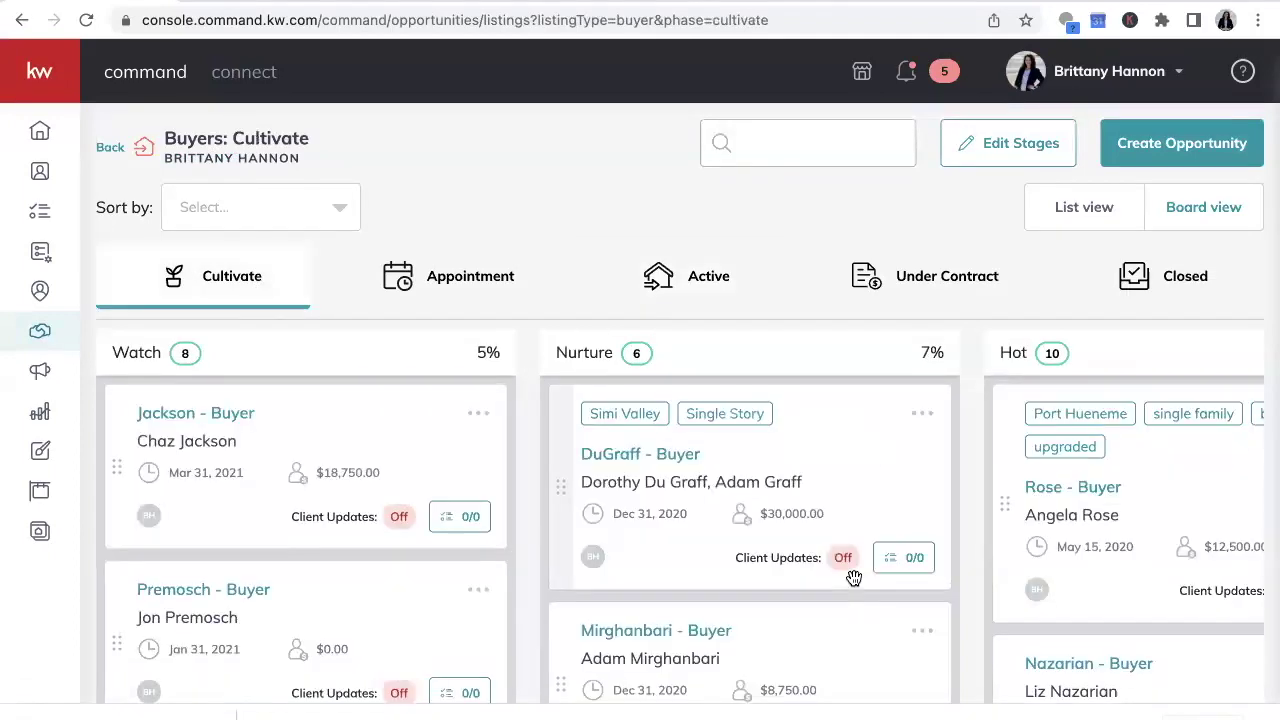
pyautogui.scroll(-2, 846, 571)
pyautogui.scroll(-5, 353, 498)
pyautogui.scroll(-3, 353, 498)
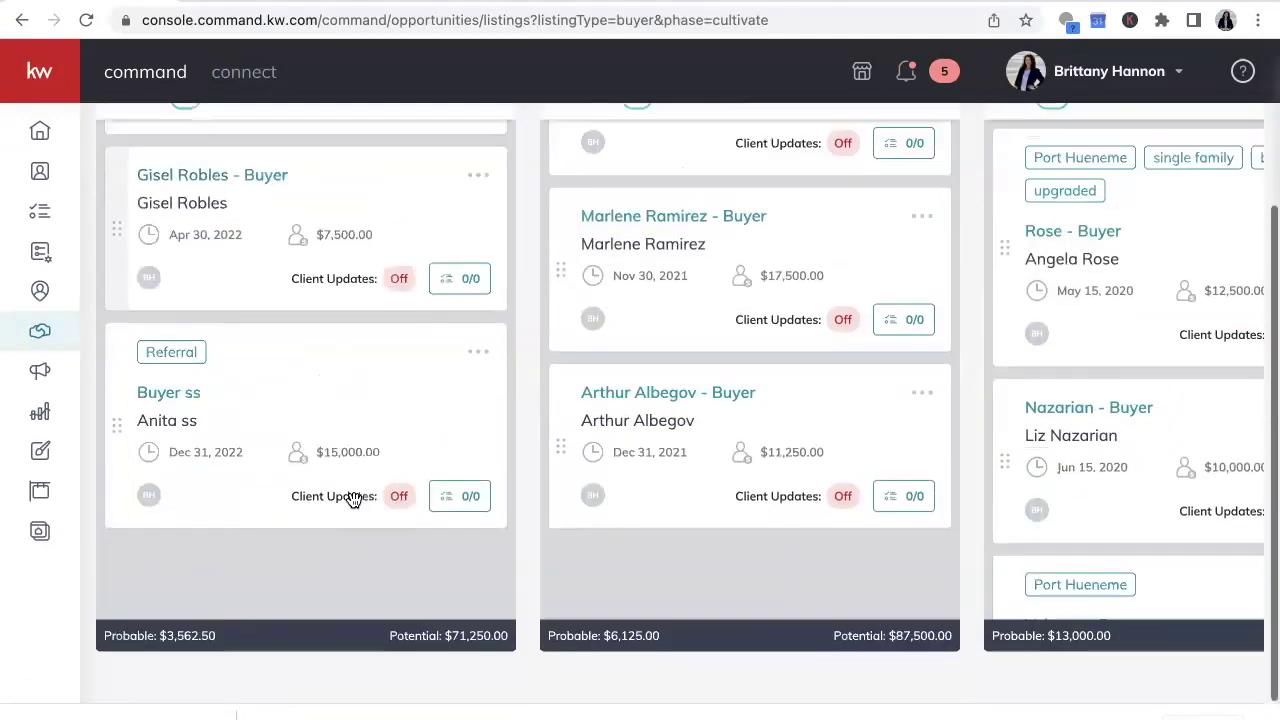
pyautogui.scroll(6, 353, 498)
pyautogui.scroll(5, 353, 498)
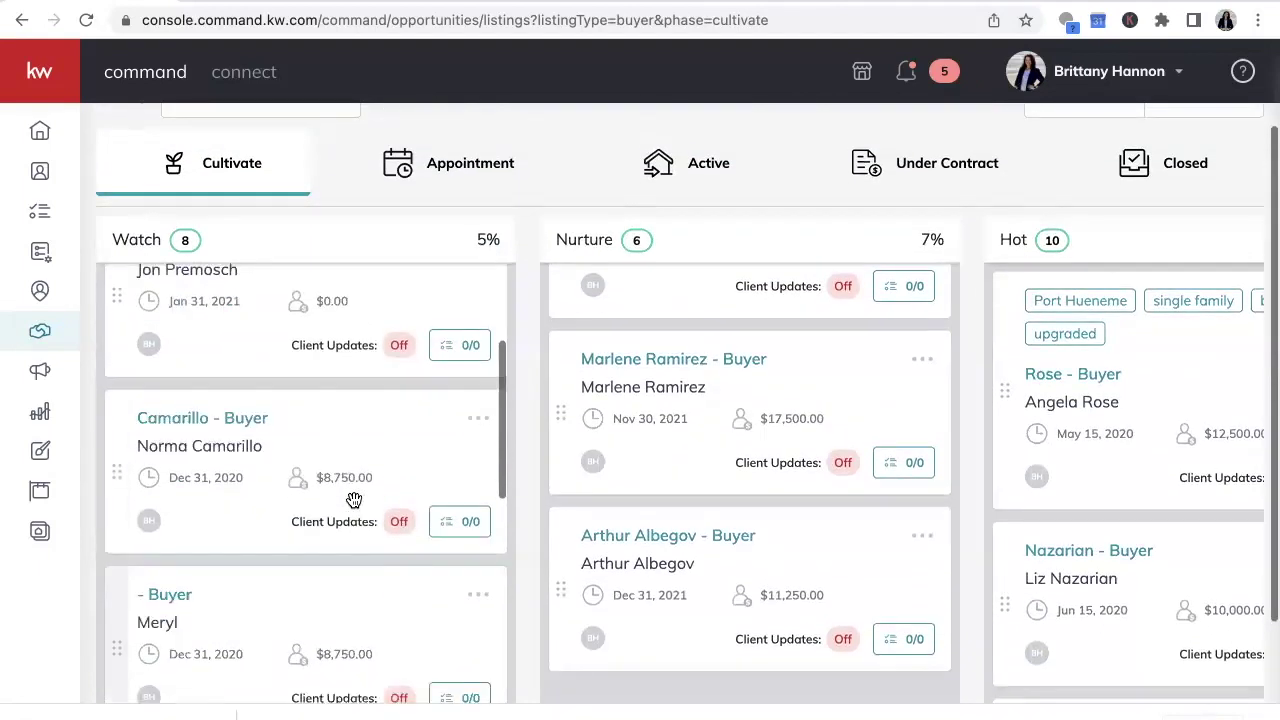
pyautogui.scroll(-2, 353, 498)
pyautogui.scroll(2, 353, 498)
pyautogui.click(485, 163)
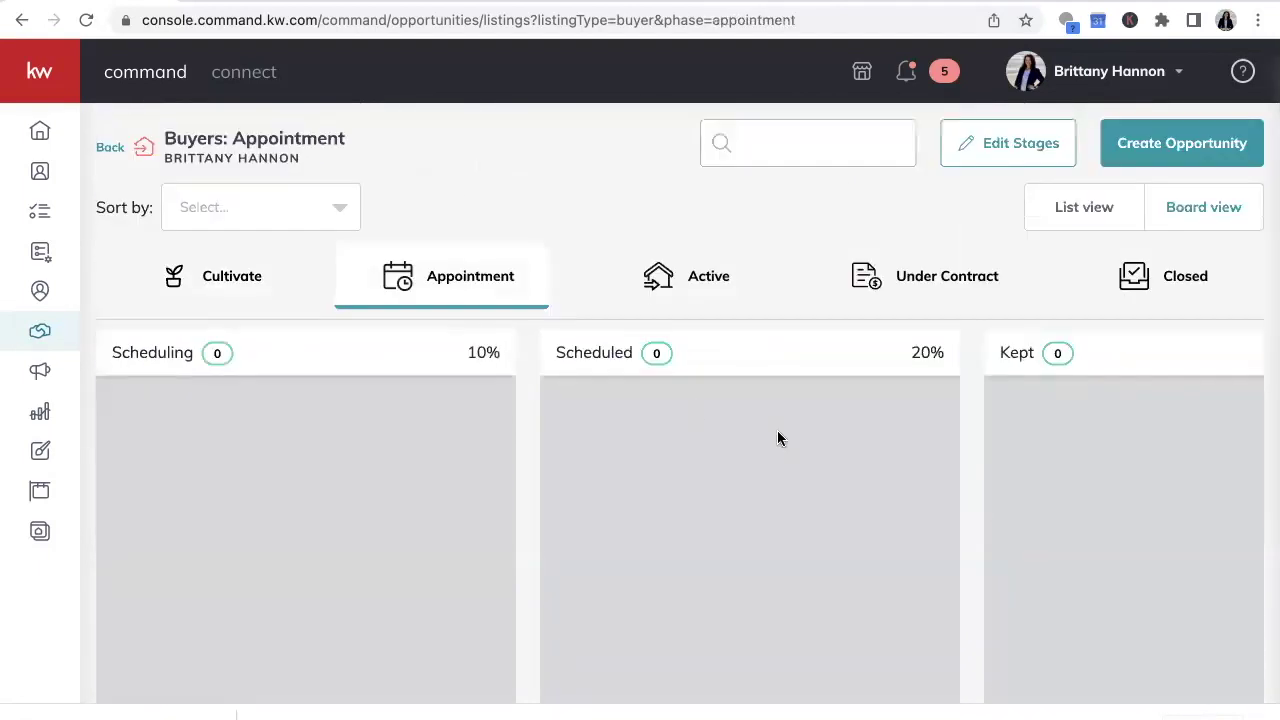
pyautogui.click(702, 300)
pyautogui.click(903, 542)
pyautogui.click(250, 438)
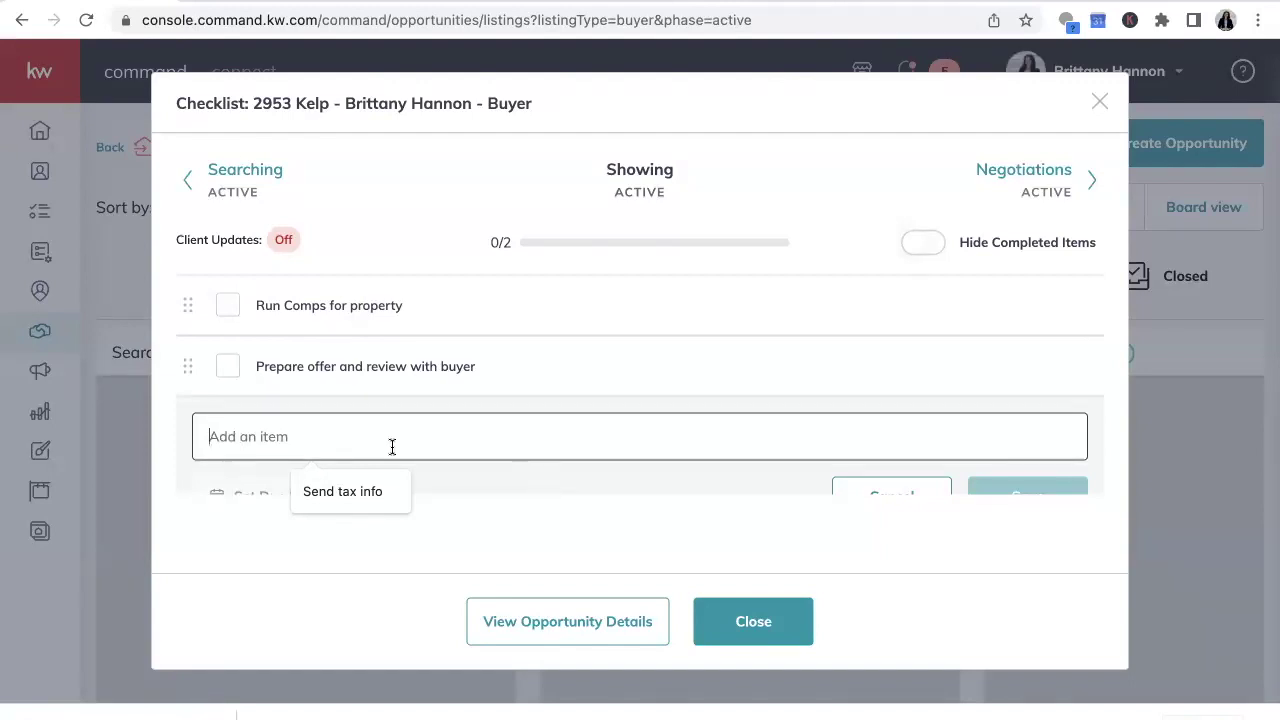
pyautogui.click(1101, 104)
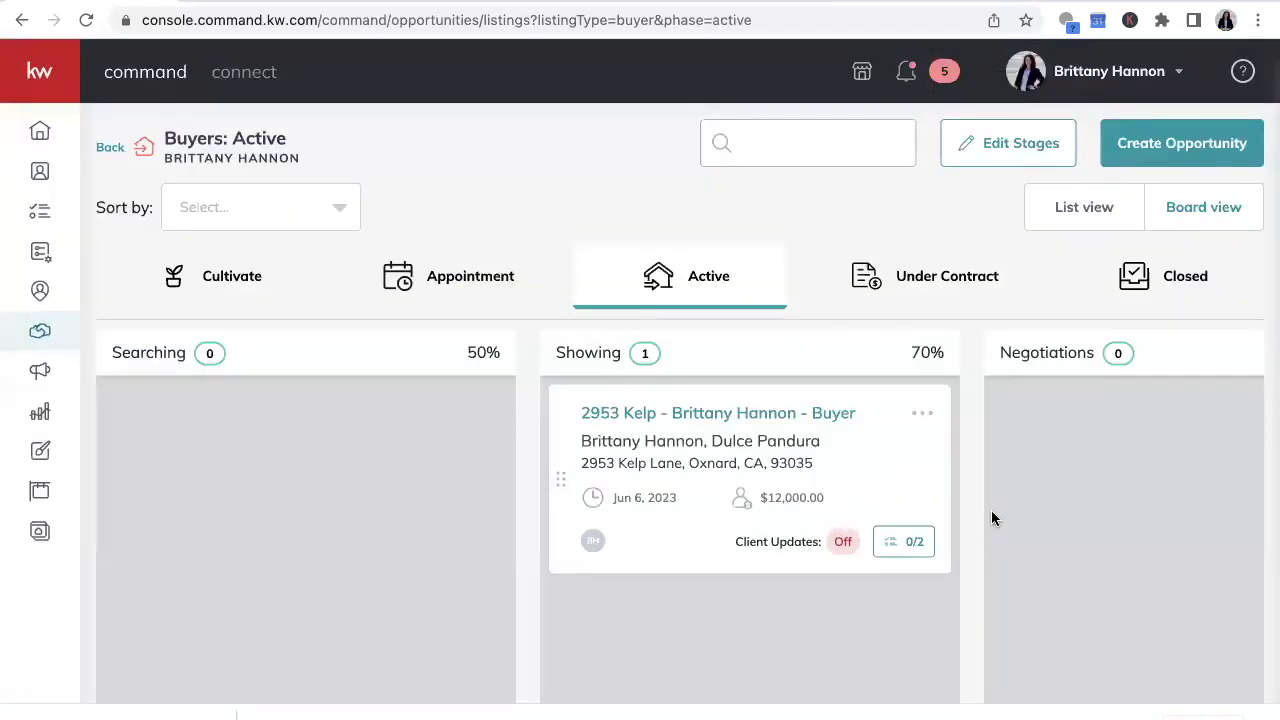
pyautogui.moveTo(771, 8)
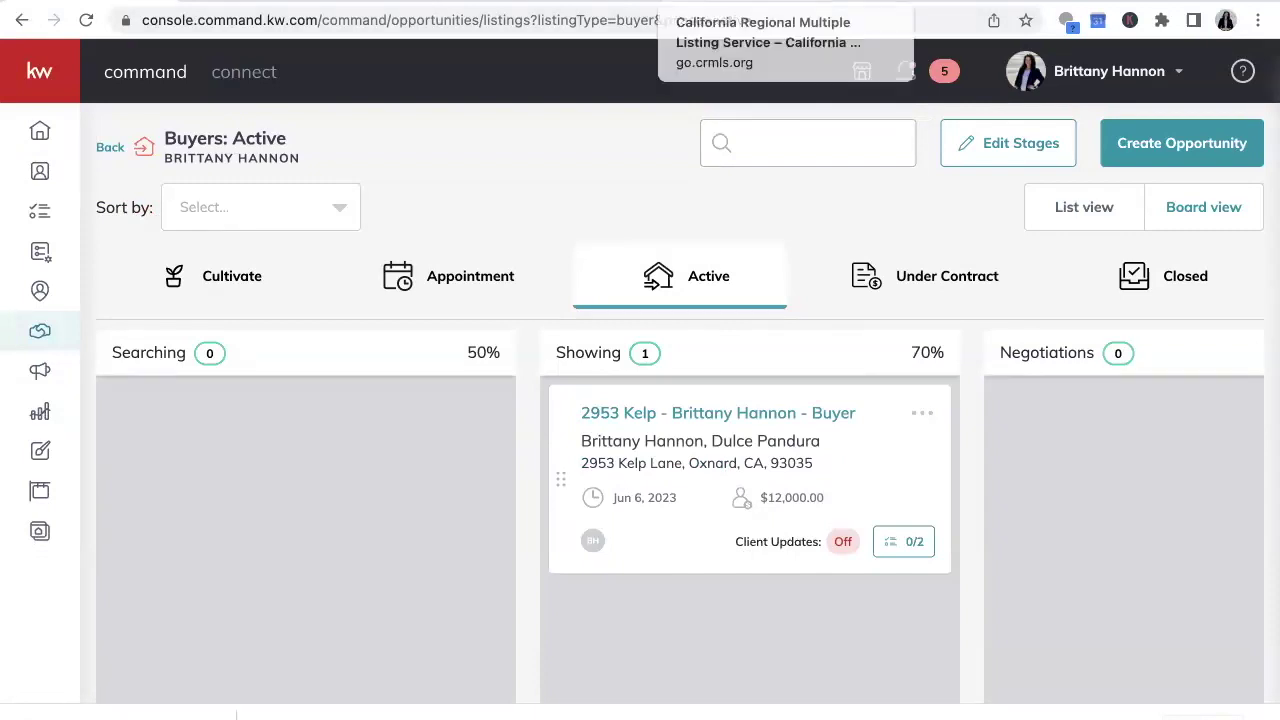
# Step: Open Under Contract stage settings and review Escrow's six-item checklist without saving changes
pyautogui.click(967, 274)
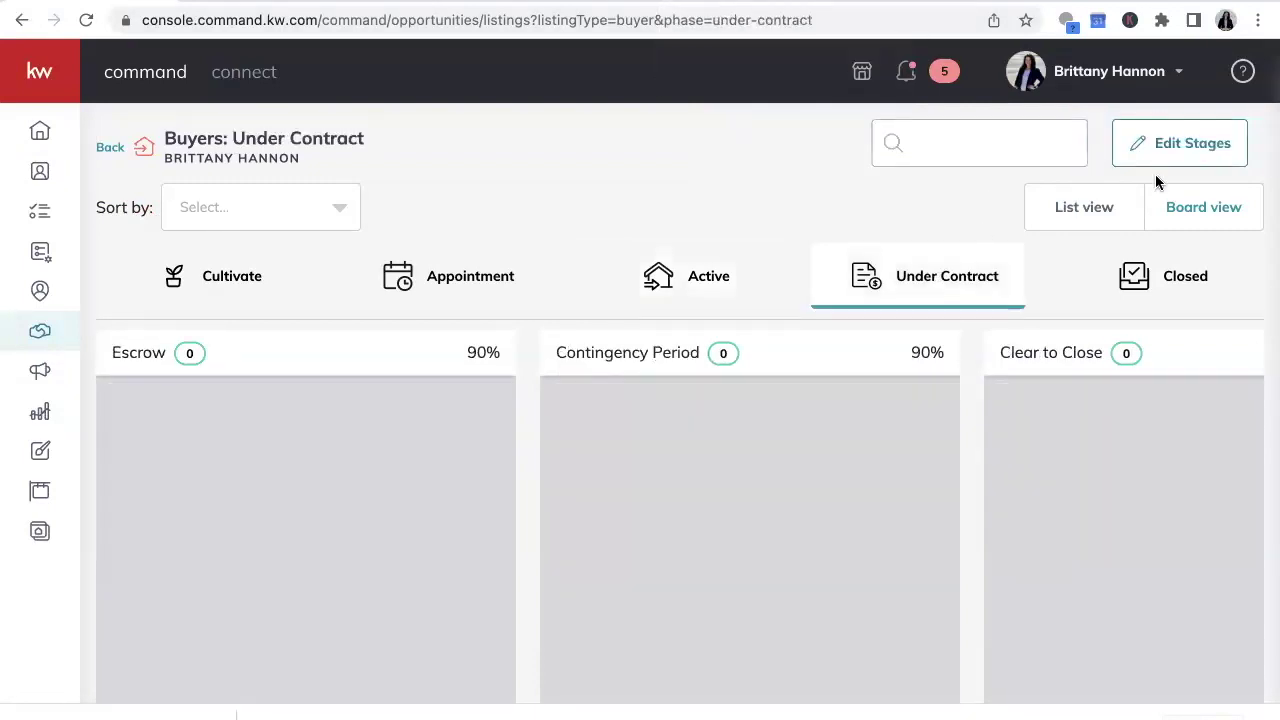
pyautogui.click(1183, 138)
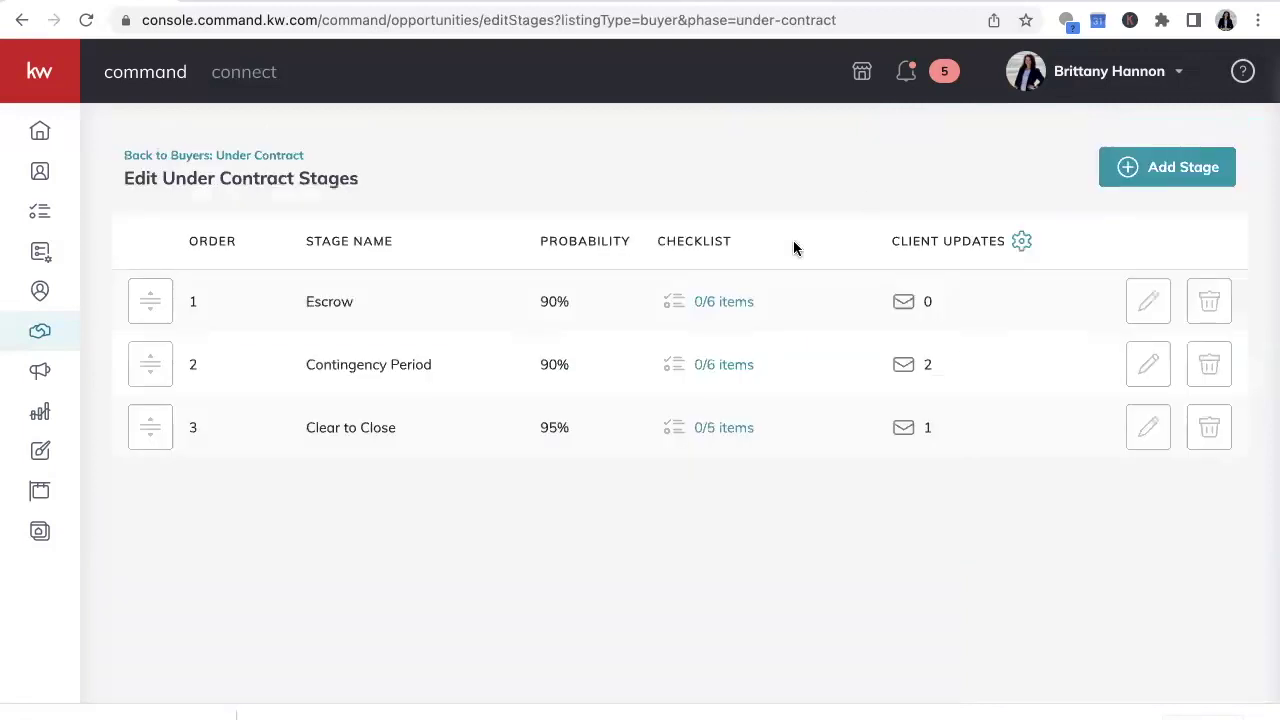
pyautogui.click(721, 301)
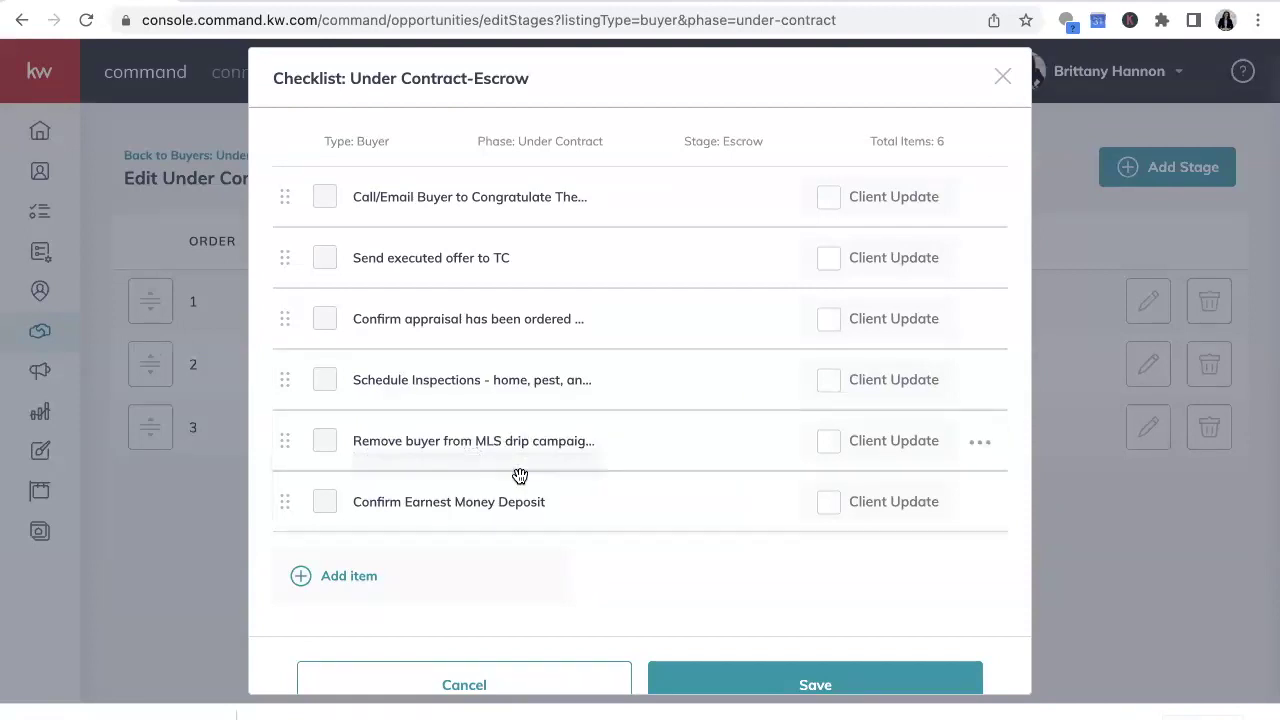
pyautogui.scroll(-1, 632, 444)
pyautogui.scroll(1, 632, 444)
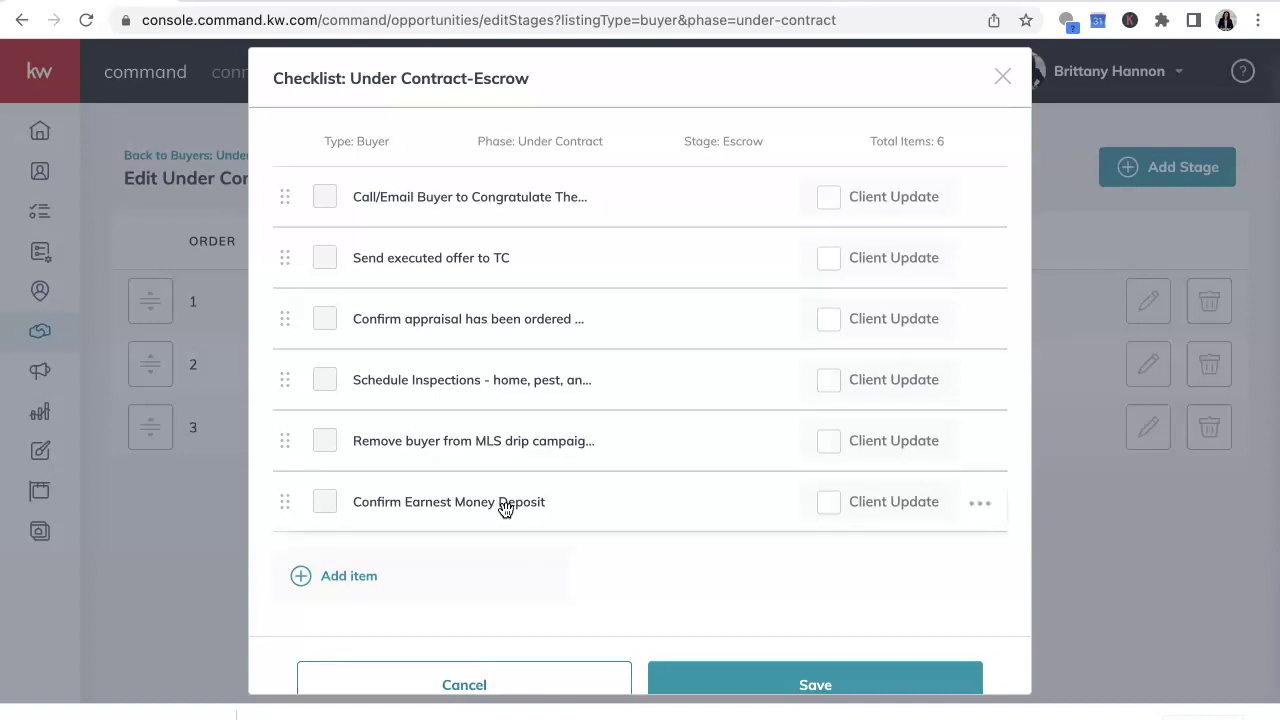
pyautogui.click(505, 684)
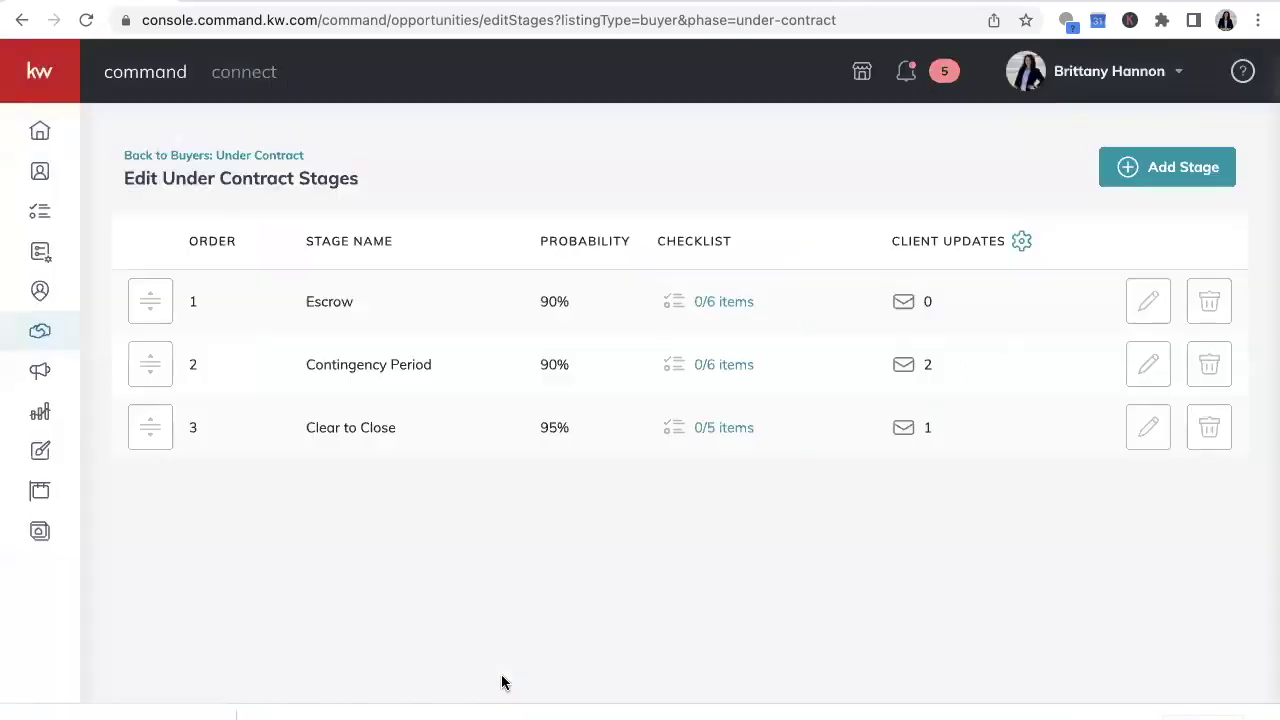